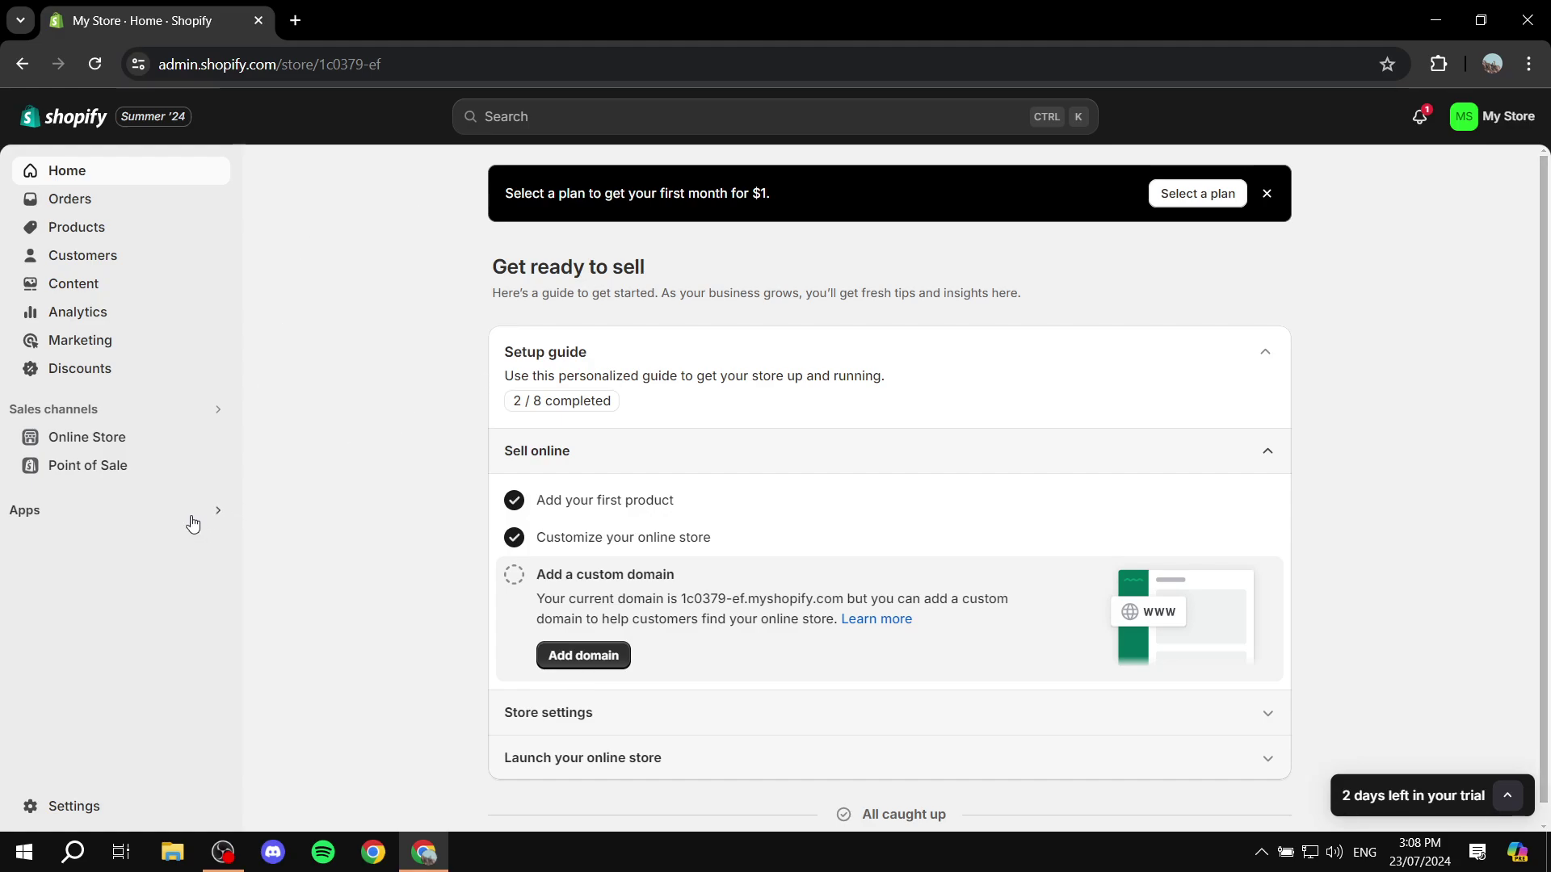
Open the Shopify App Store from the store's recommended apps
left_click(165, 511)
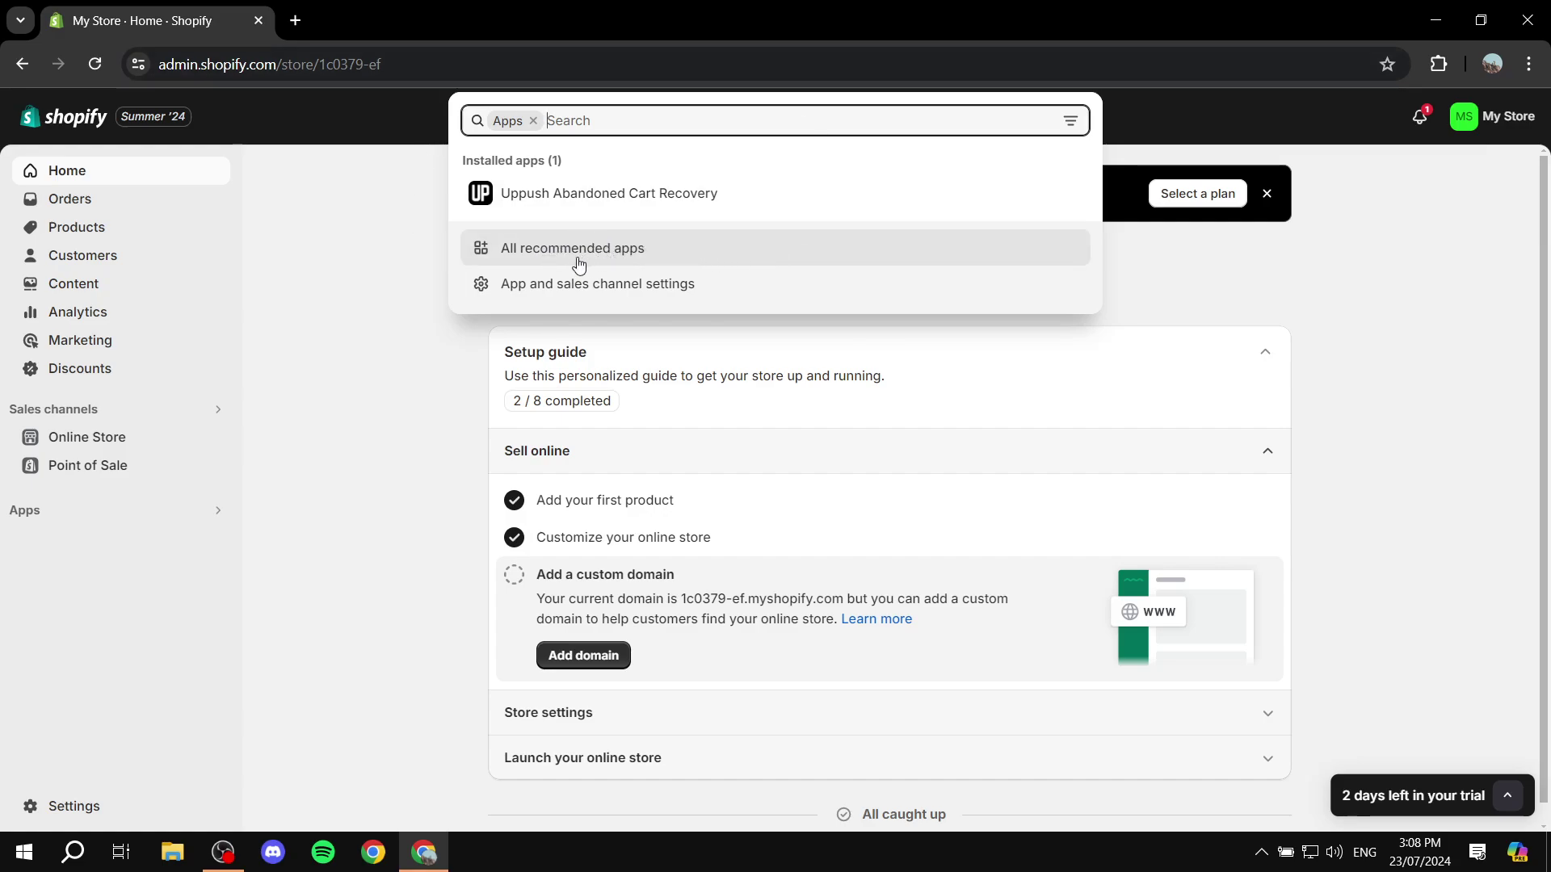
key("Escape")
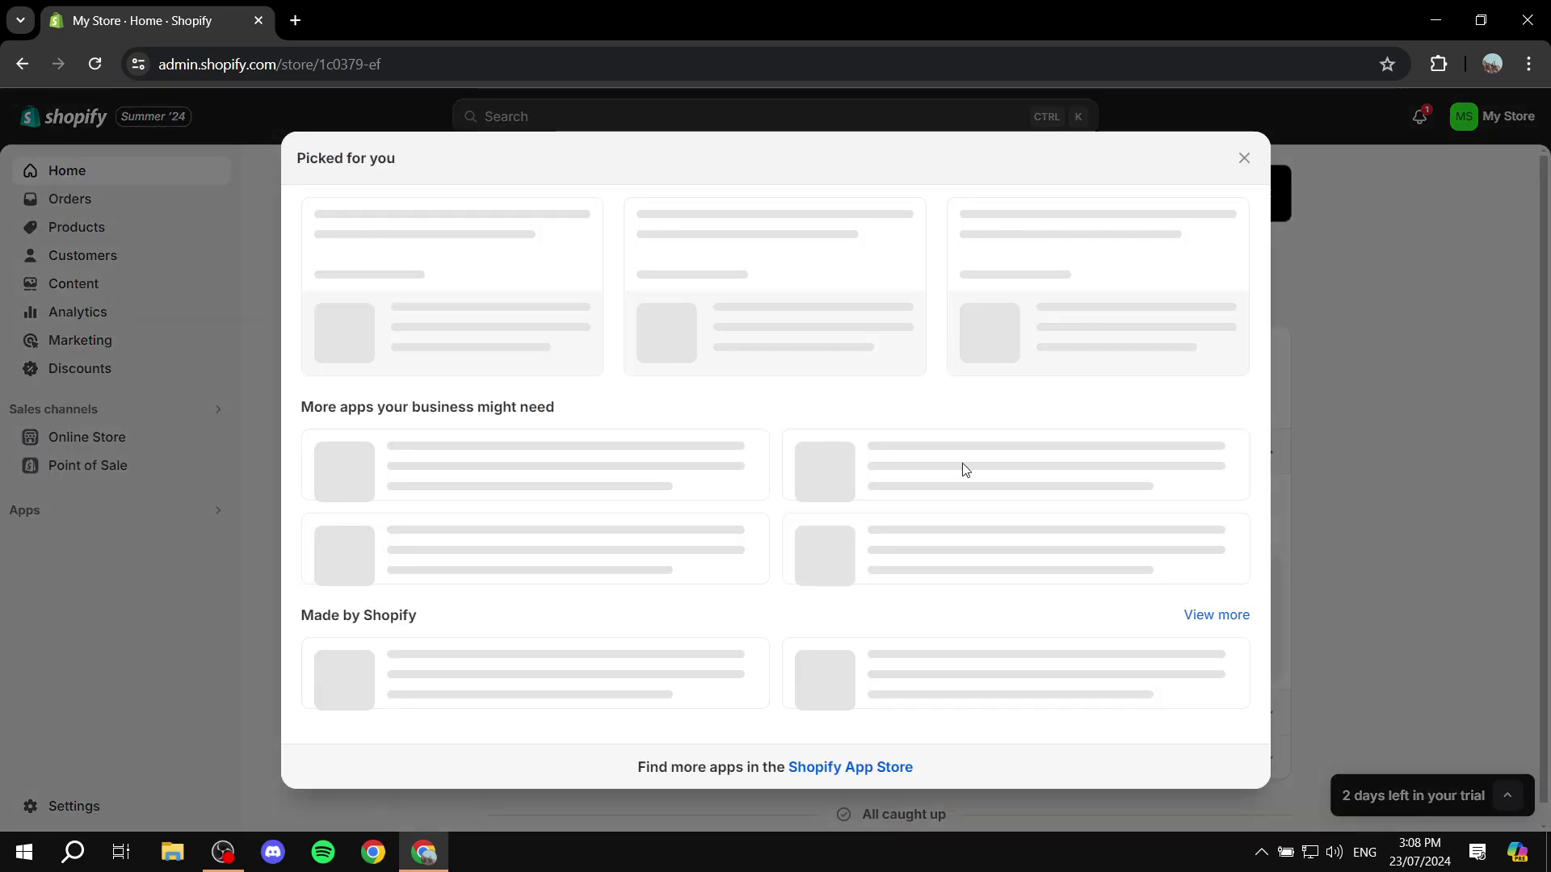
scroll(863, 740, "down", 2)
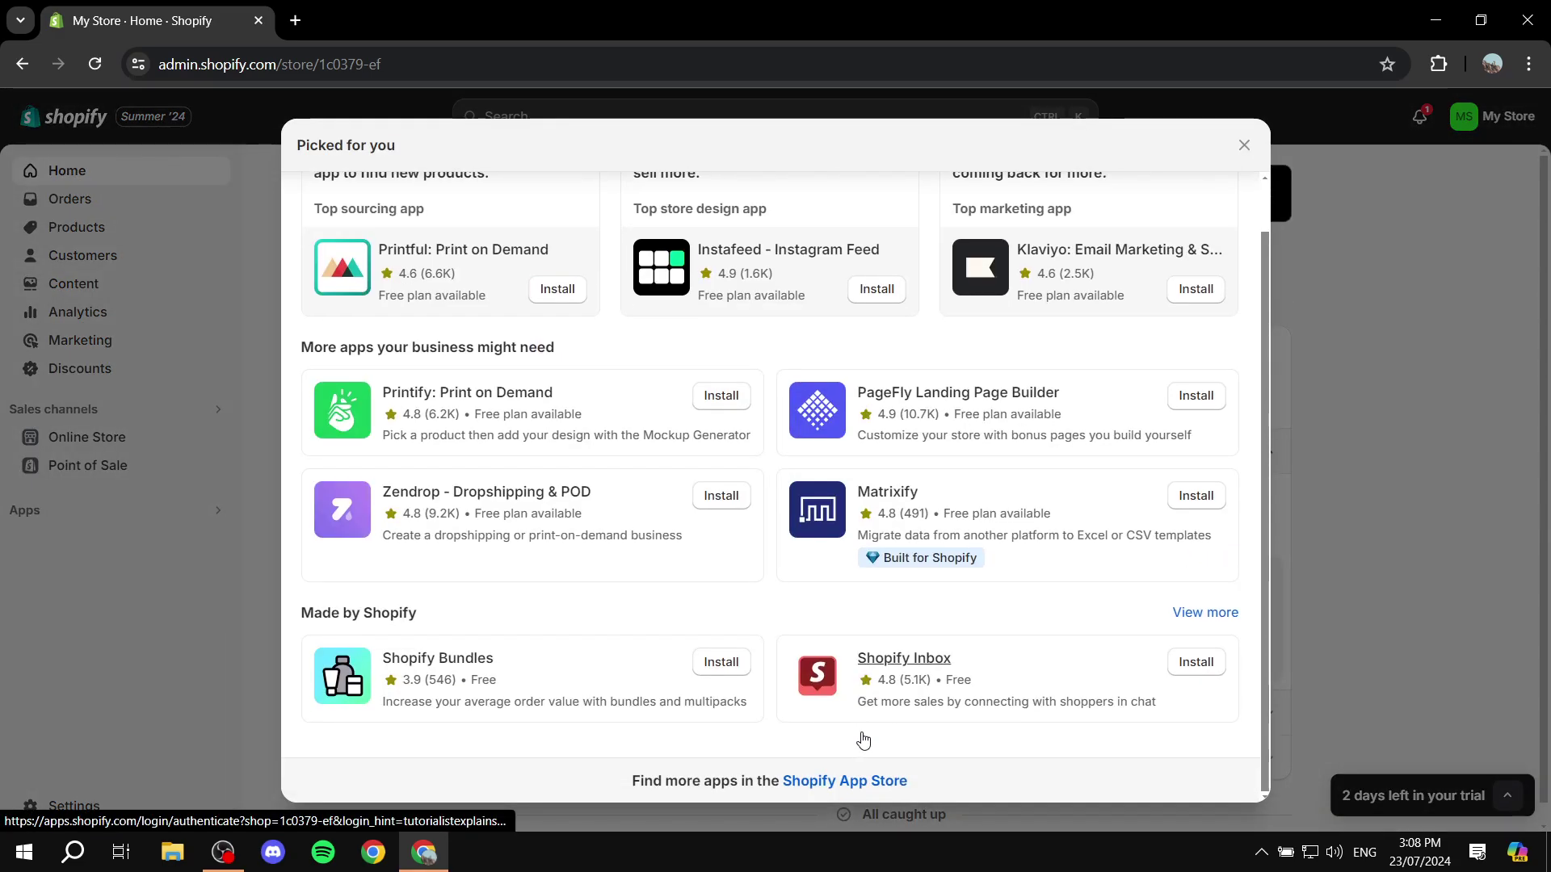
left_click(871, 783)
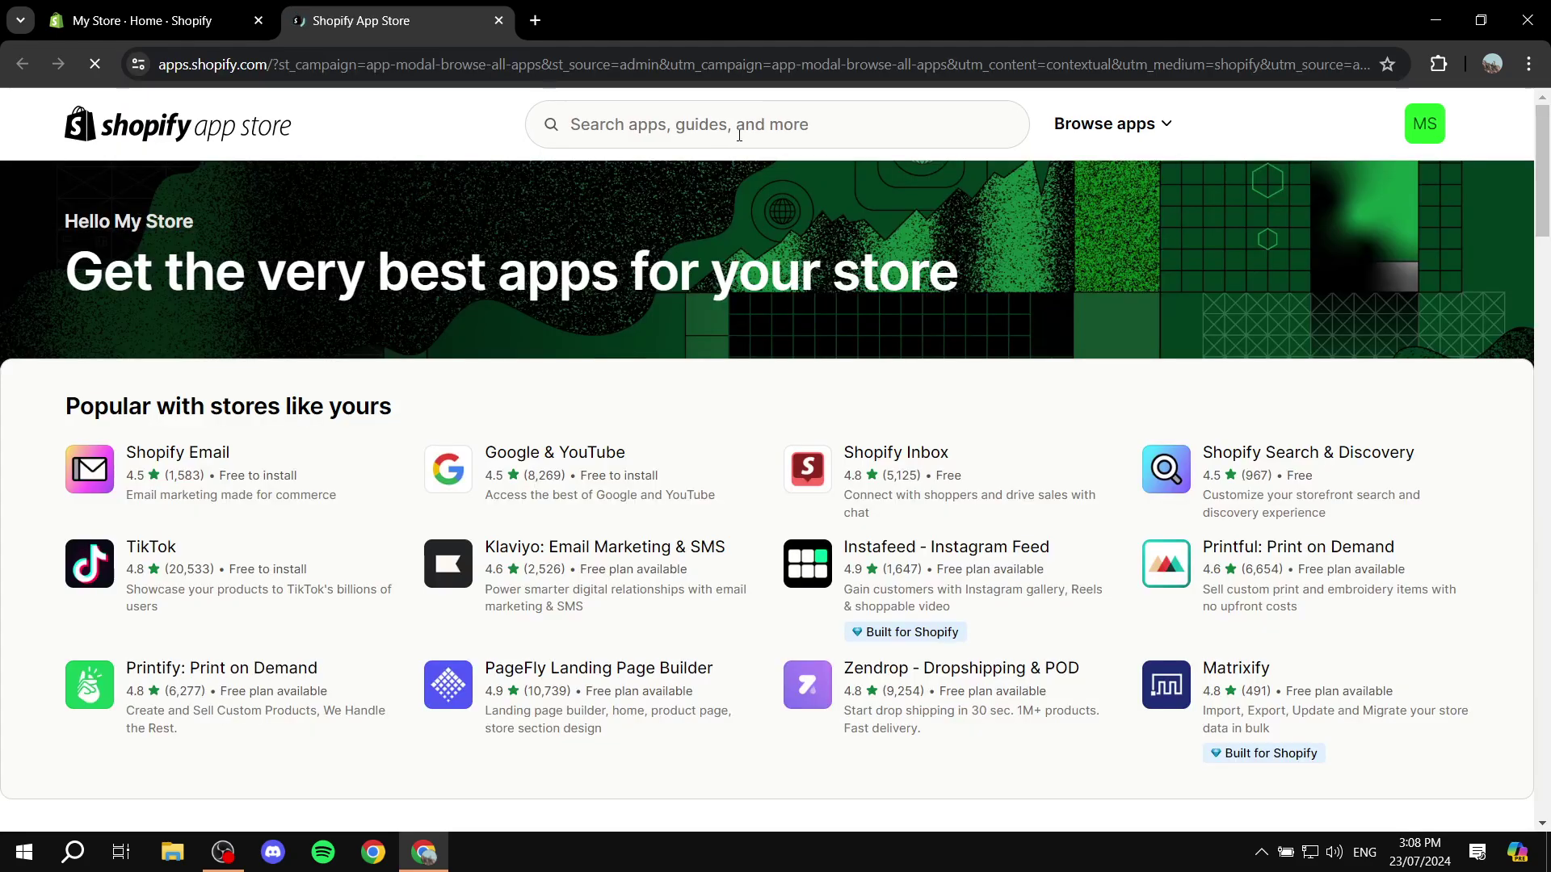
Search the app store for "Uppromote" and open the UpPromote Affiliate Marketing listing
left_click(739, 125)
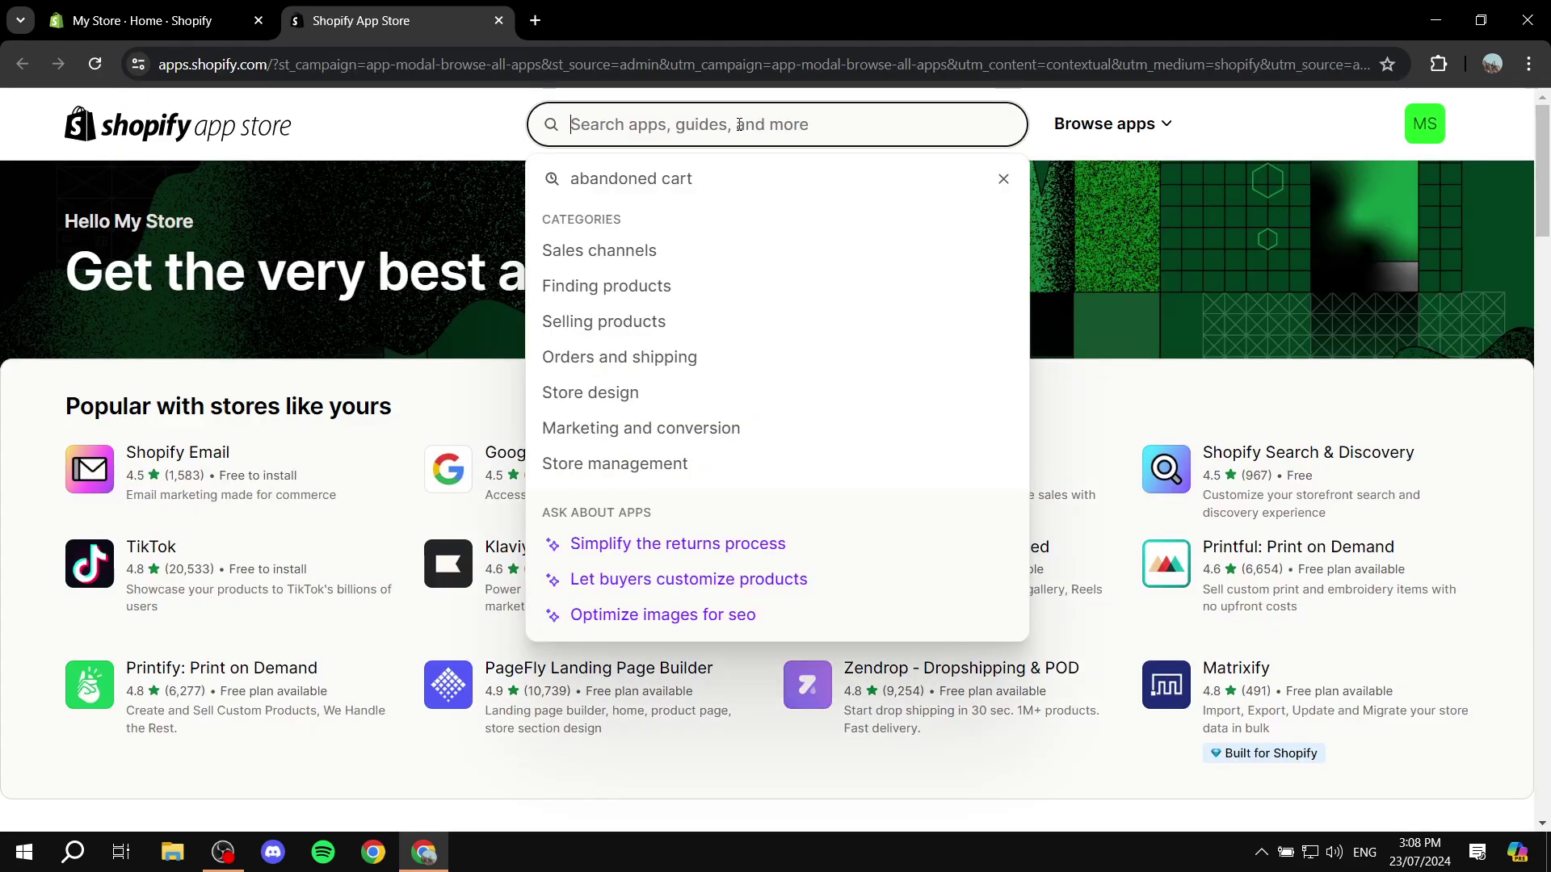
type("Up")
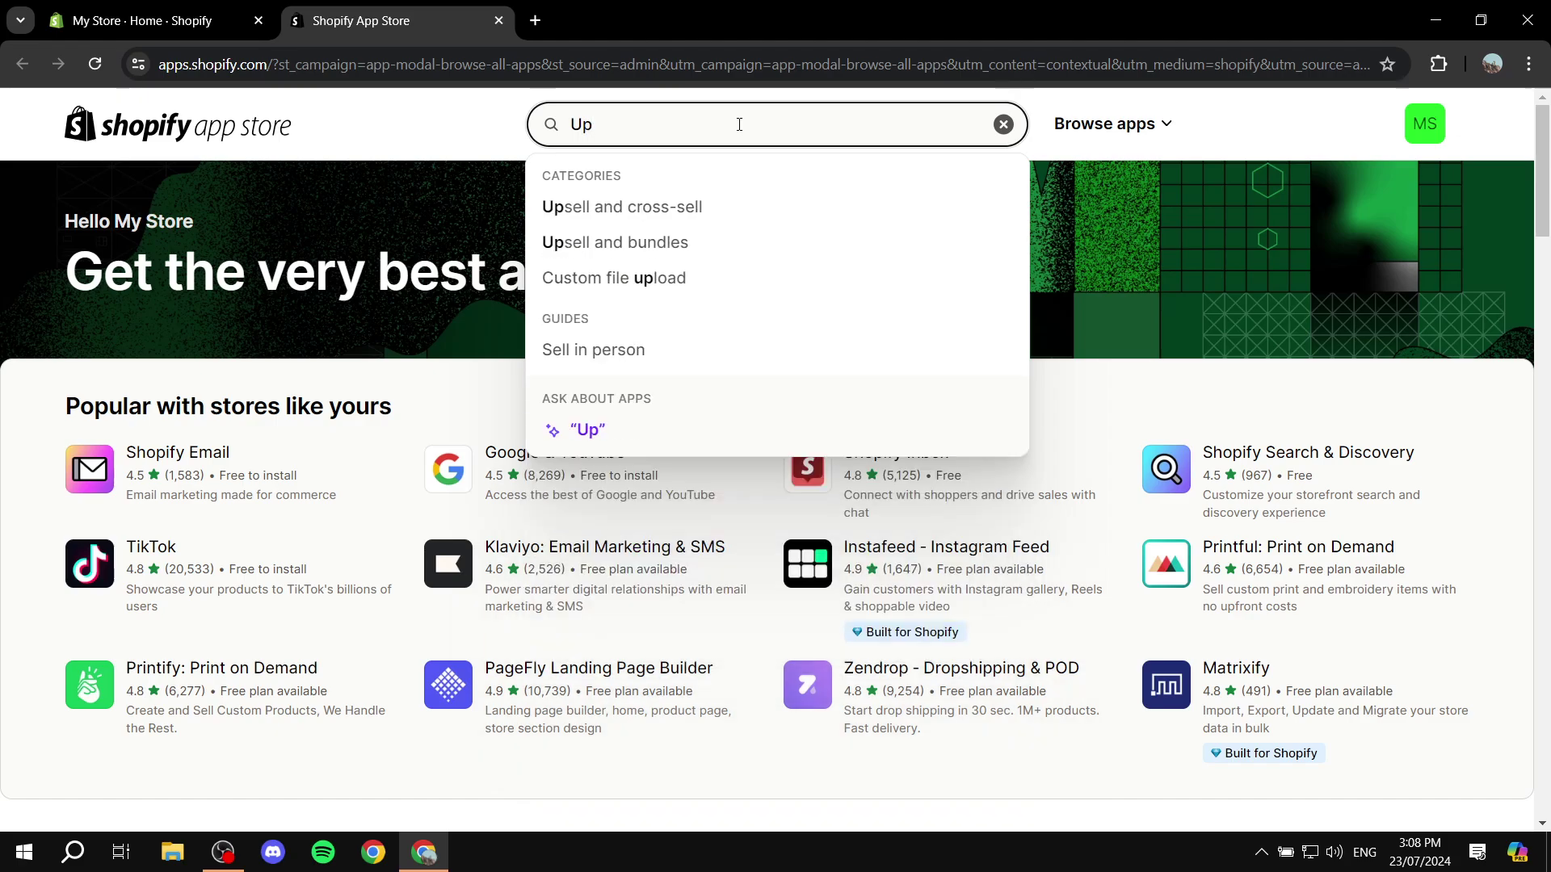
type("promote")
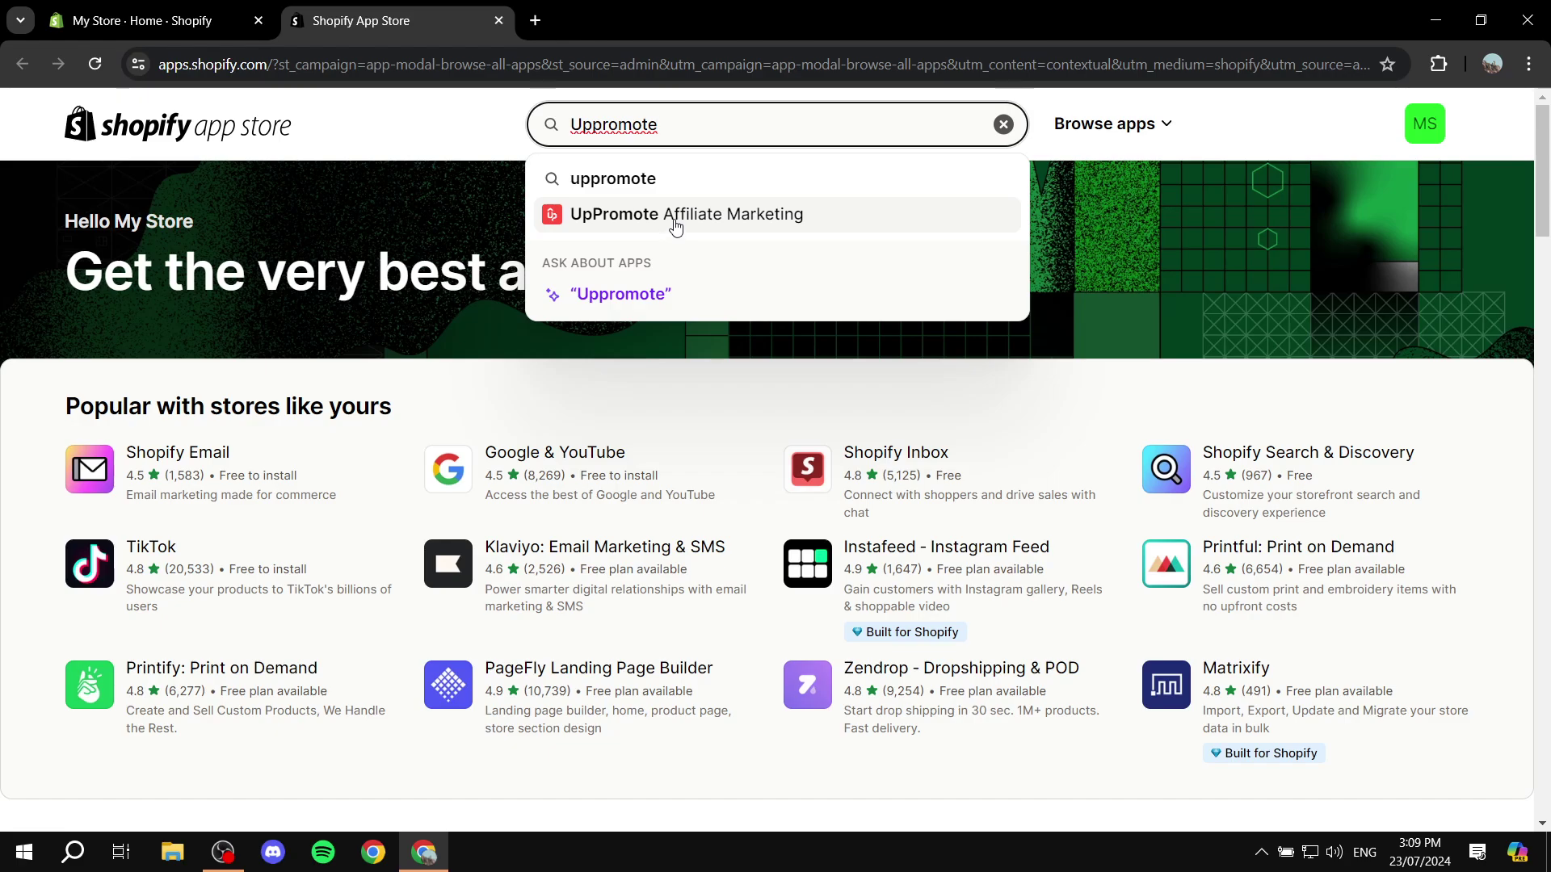
left_click(678, 178)
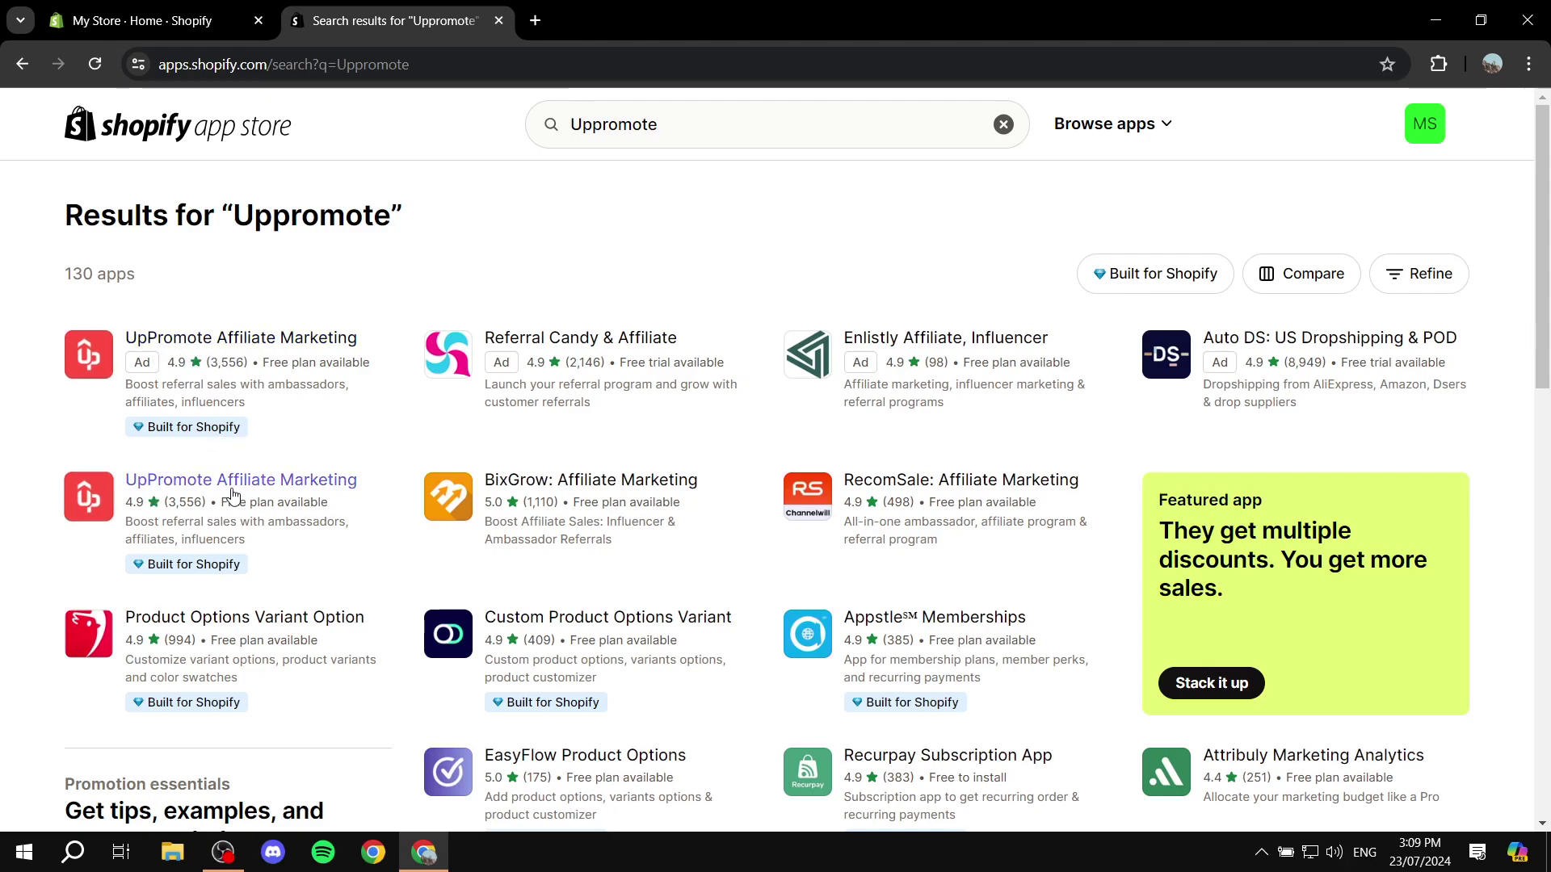
left_click(198, 494)
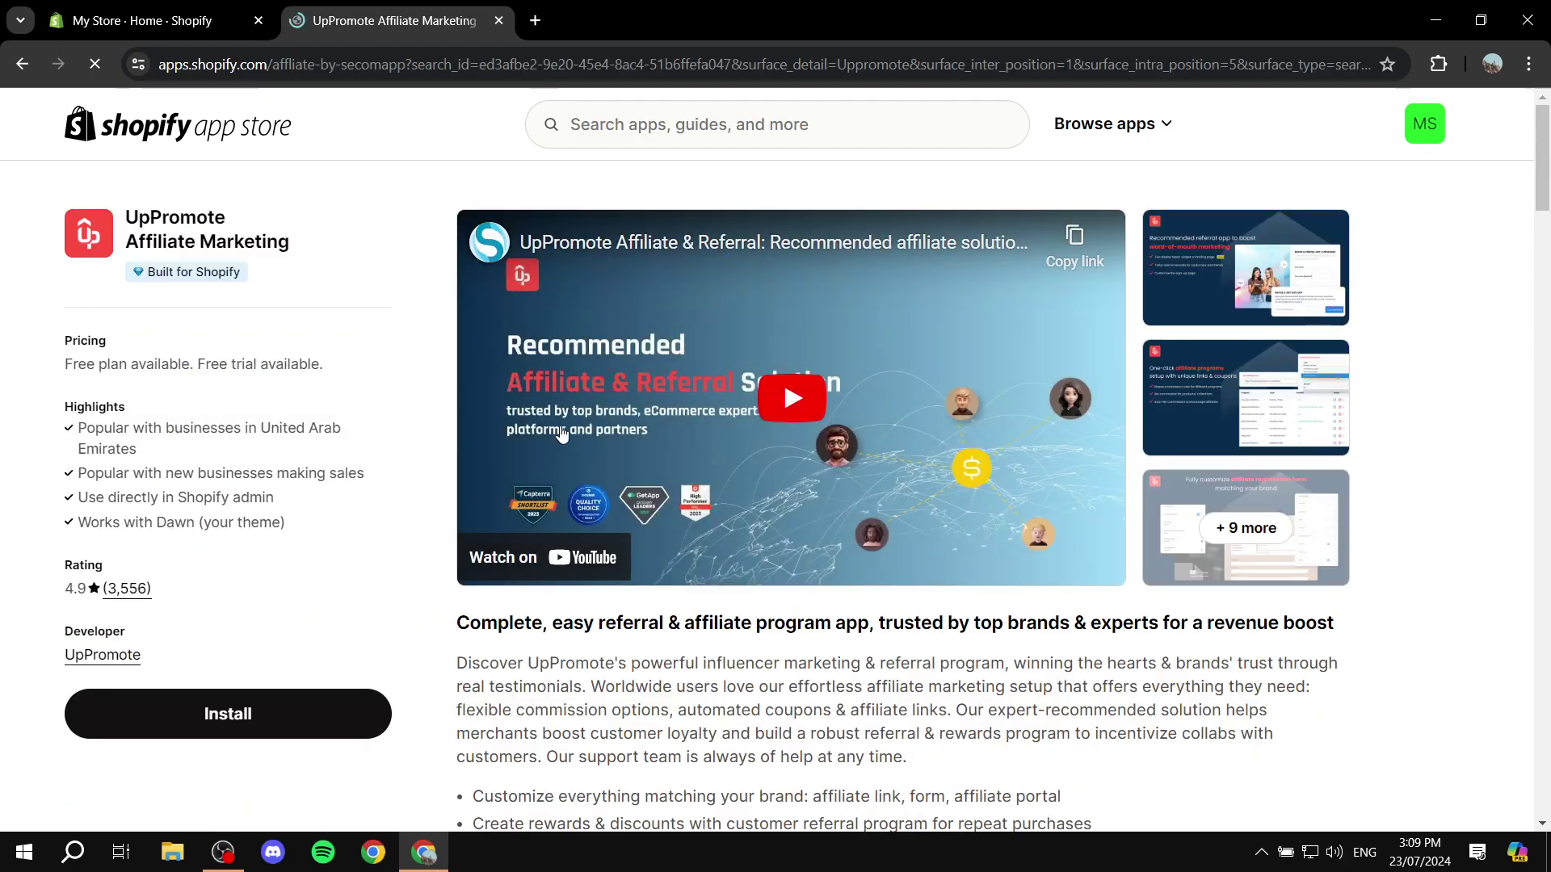
Start installing UpPromote Affiliate Marketing and look through the pricing plans on its listing
left_click(255, 710)
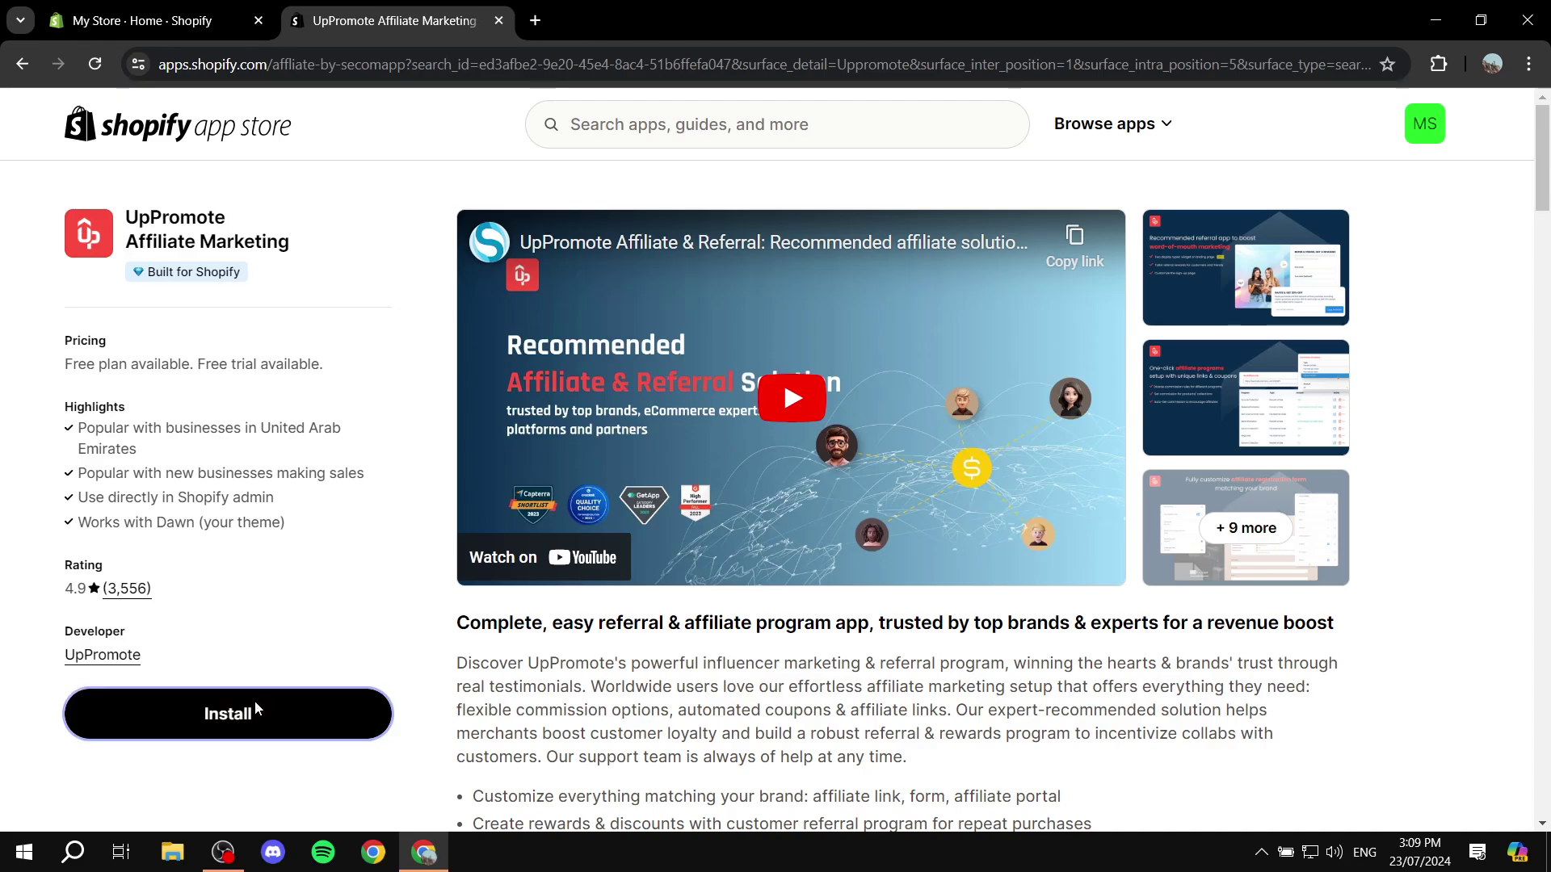
left_click(459, 11)
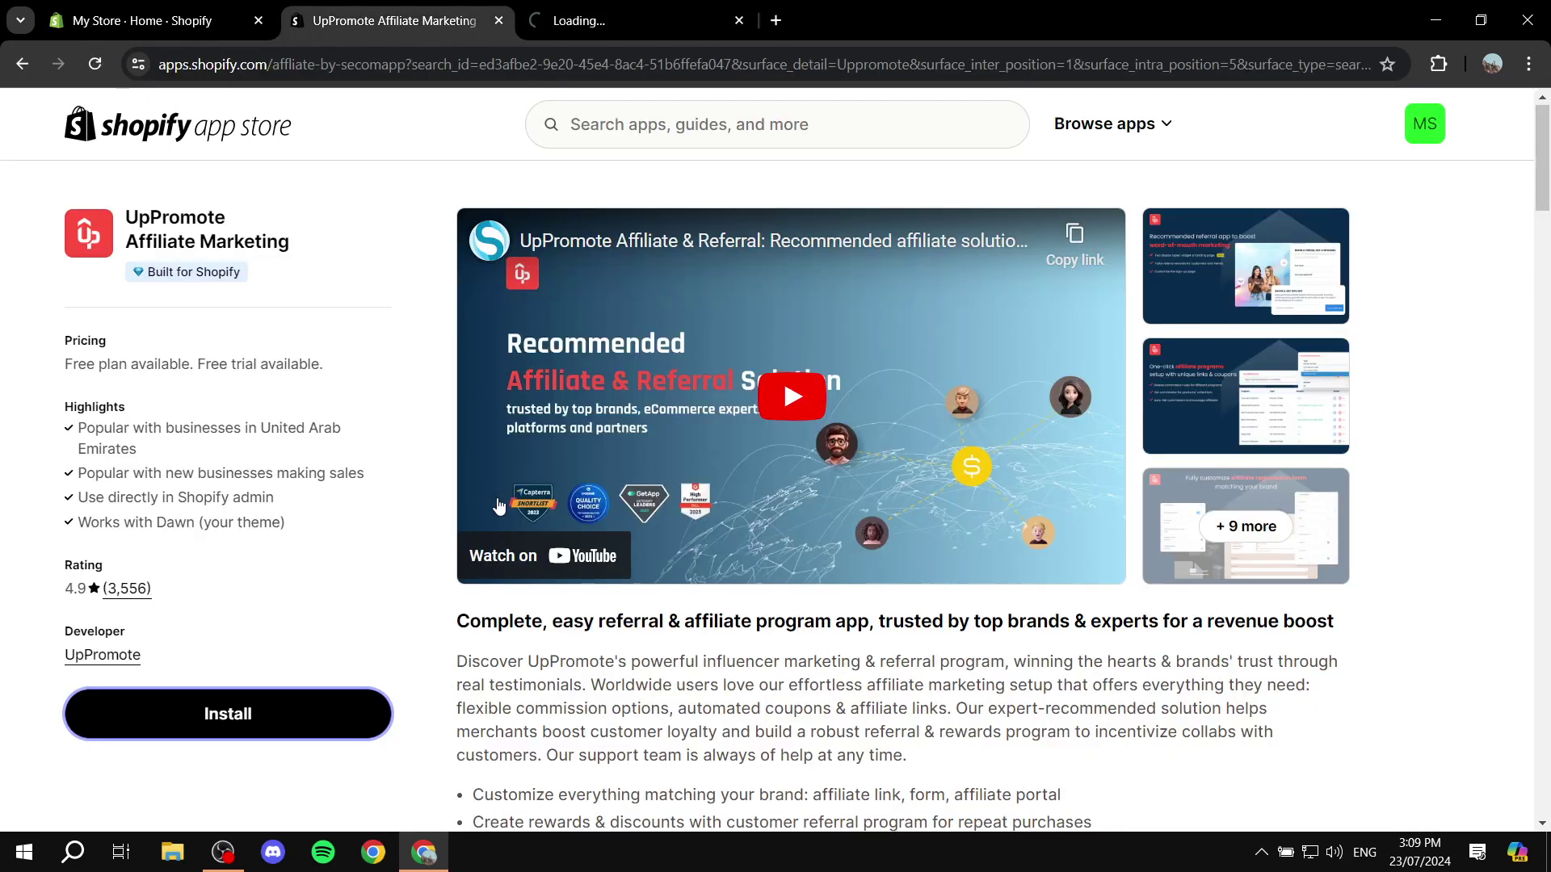
scroll(500, 508, "down", 15)
scroll(501, 521, "down", 8)
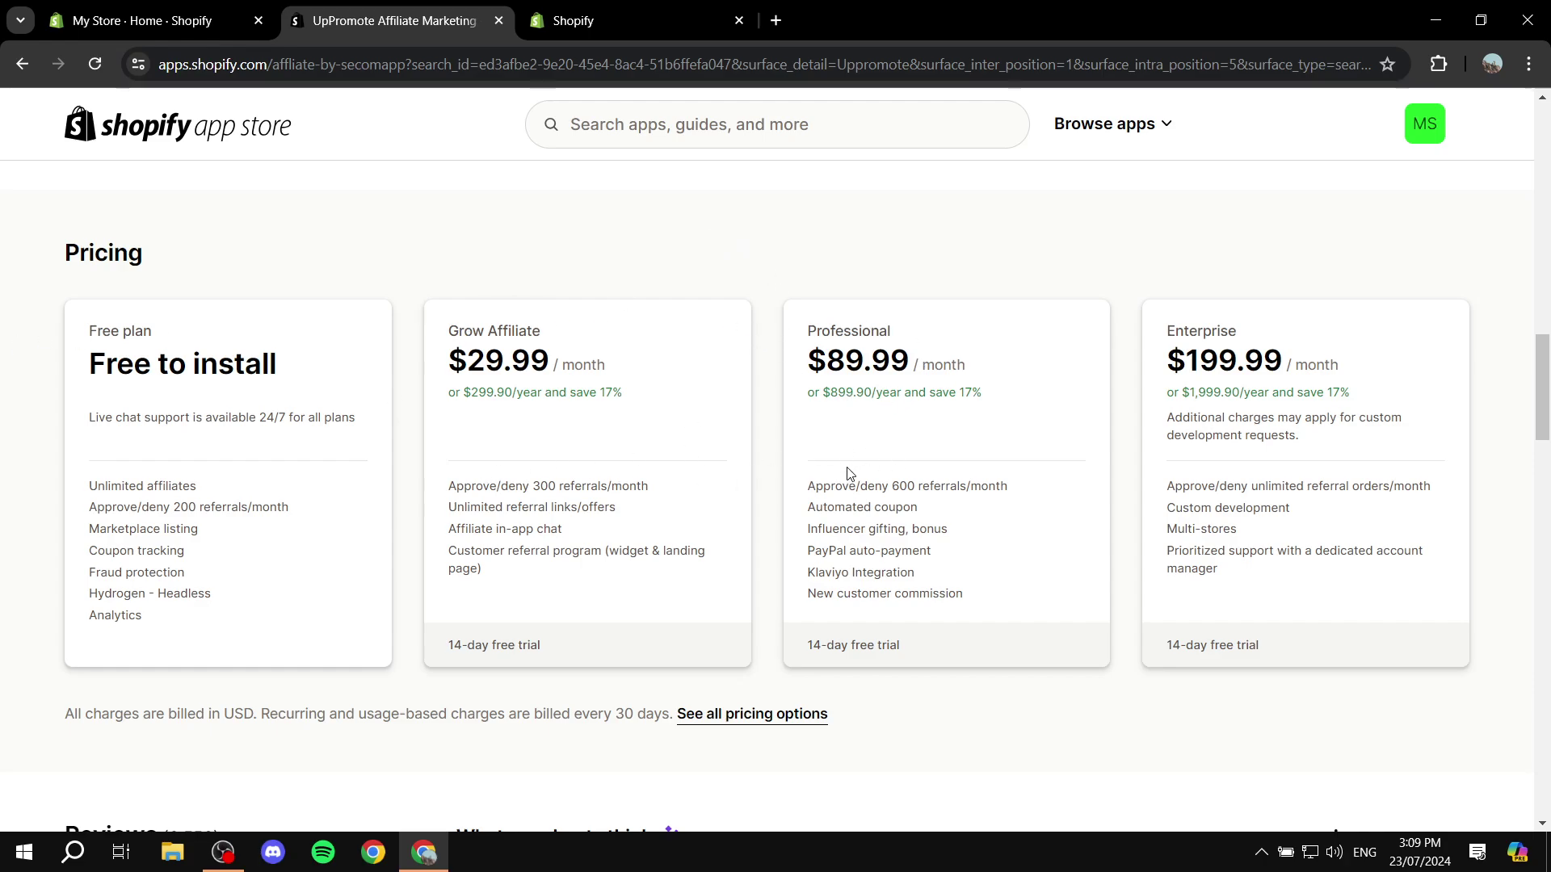
scroll(845, 474, "up", 15)
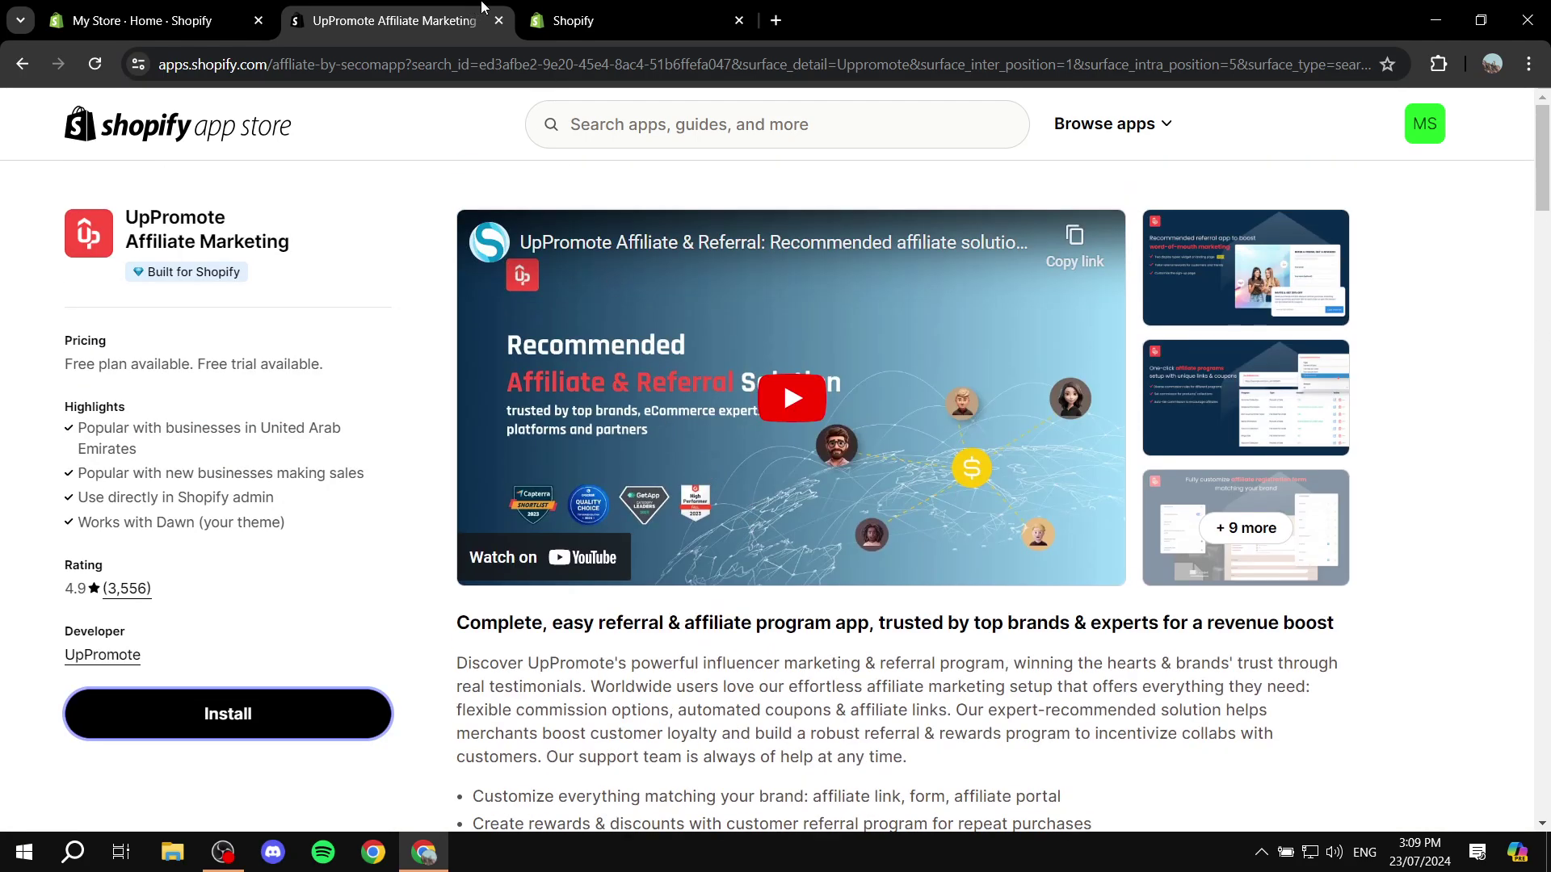
Check the app's installation page and close it together with the app store listing
left_click(573, 20)
left_click(498, 20)
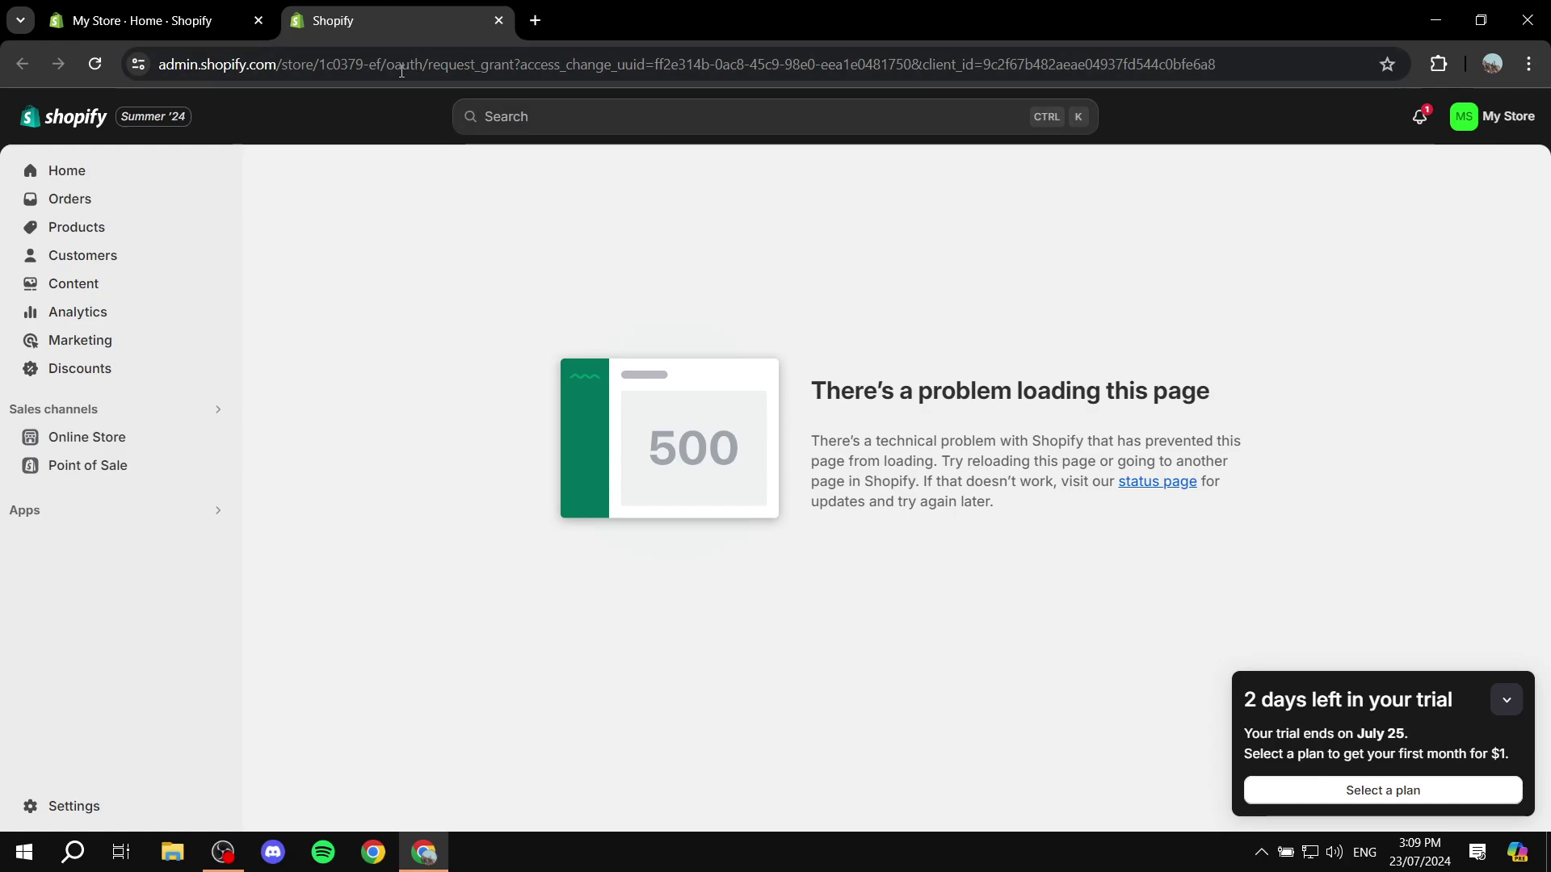
left_click(499, 20)
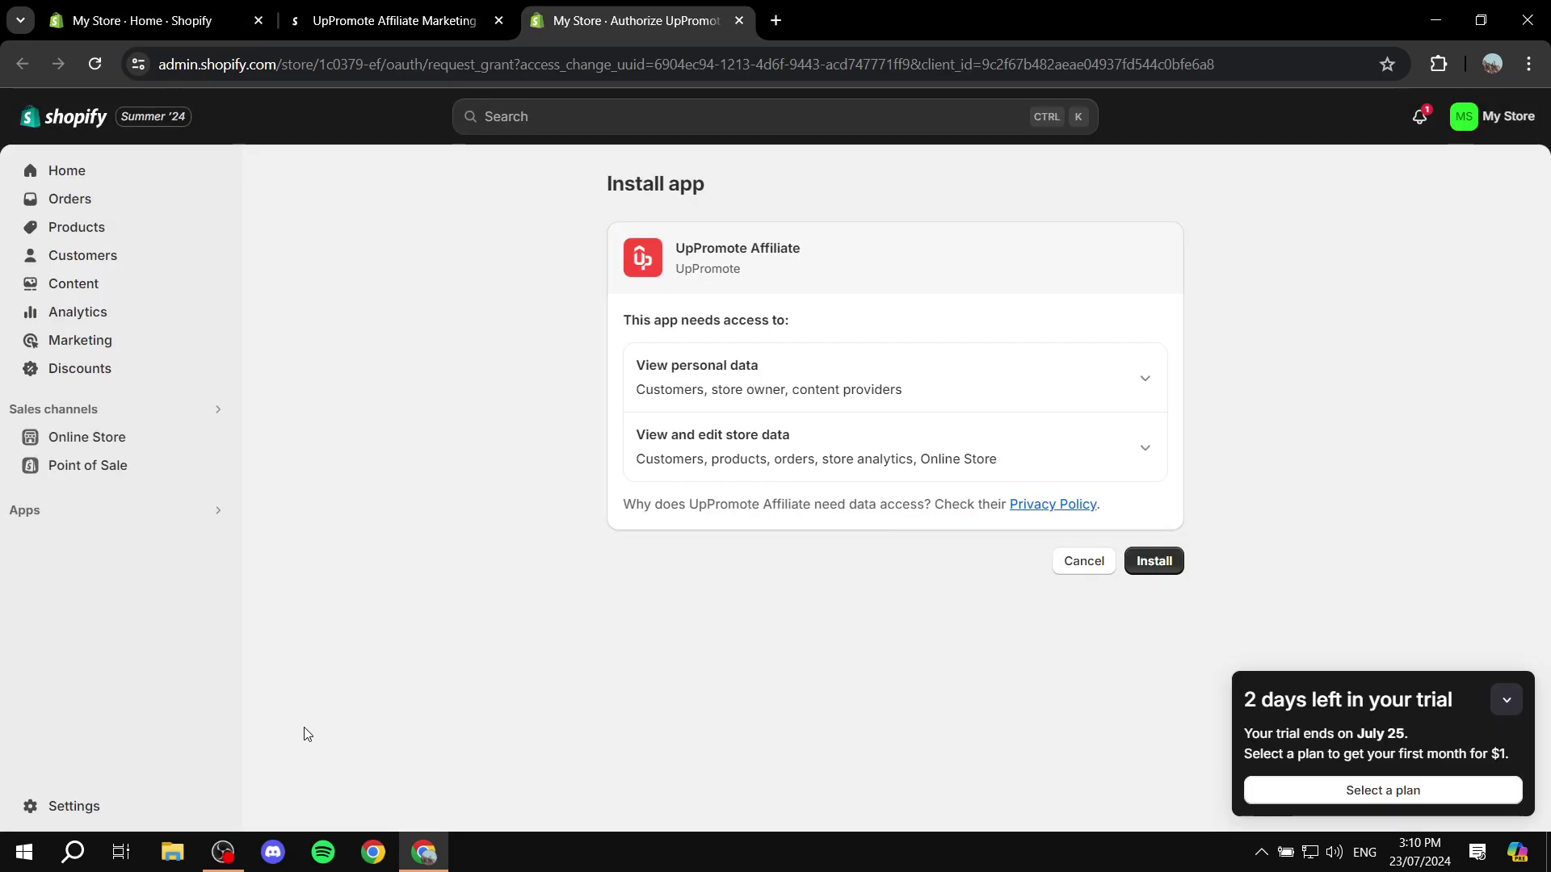
Approve the requested data access to install UpPromote Affiliate in the store, and close its app store listing
left_click(1505, 701)
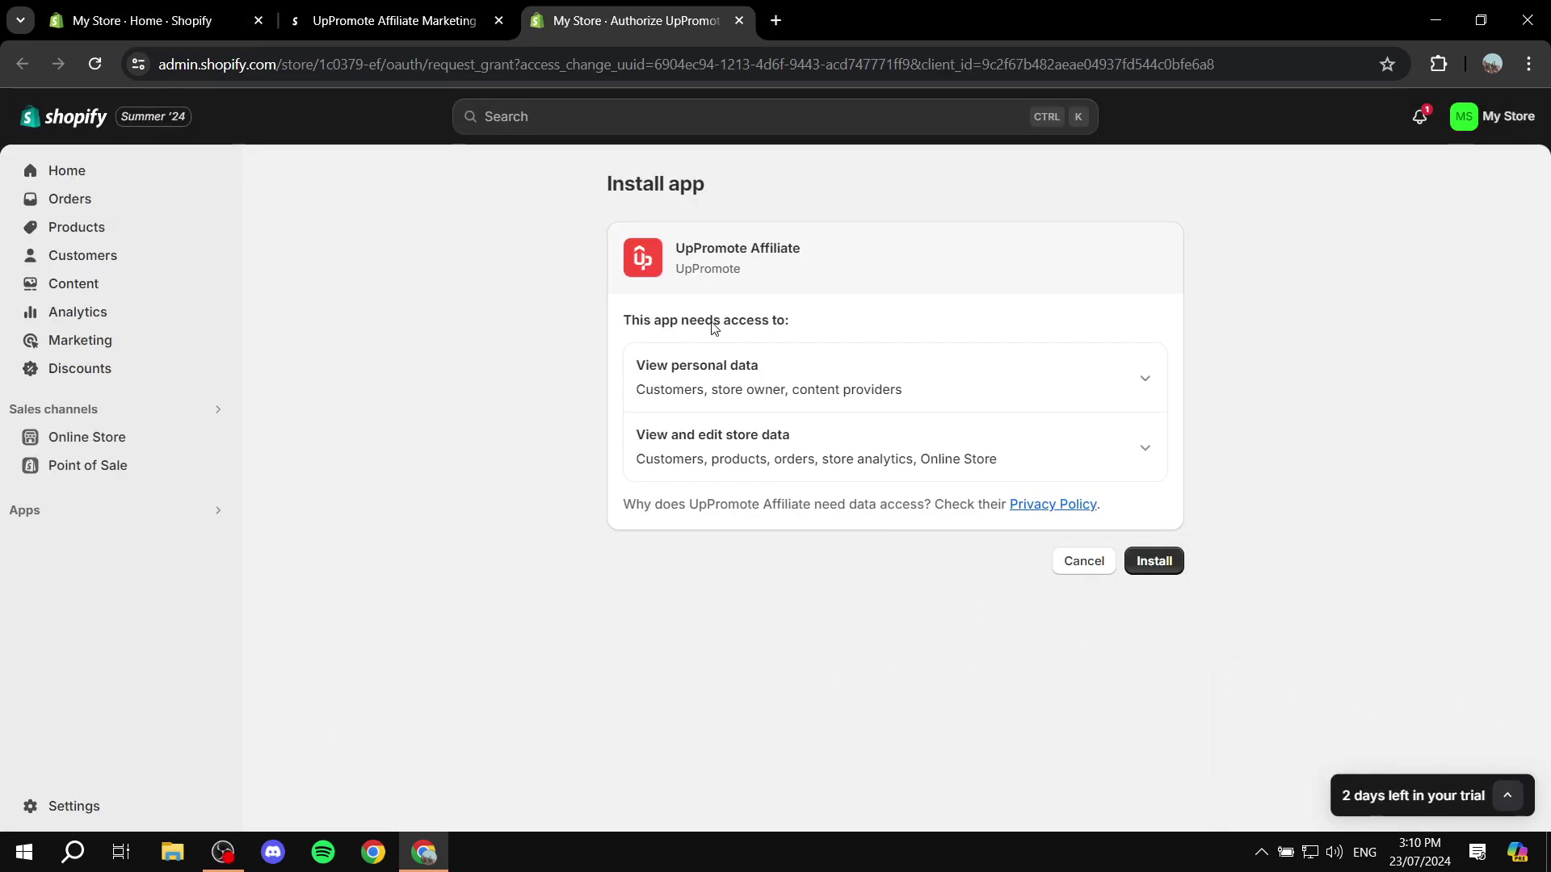
left_click(1154, 561)
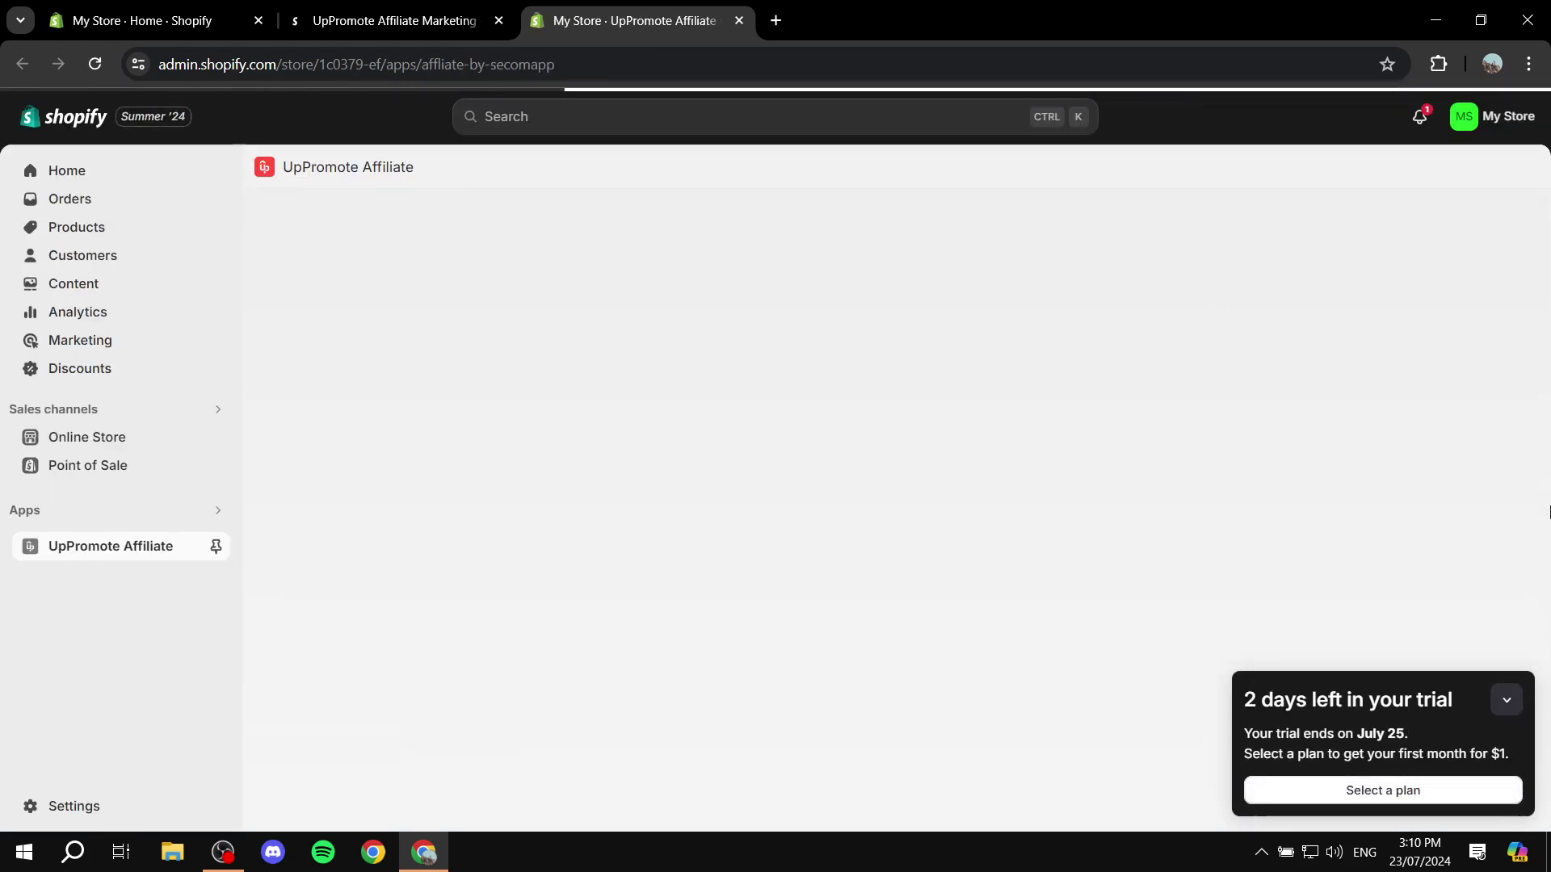
left_click(1507, 700)
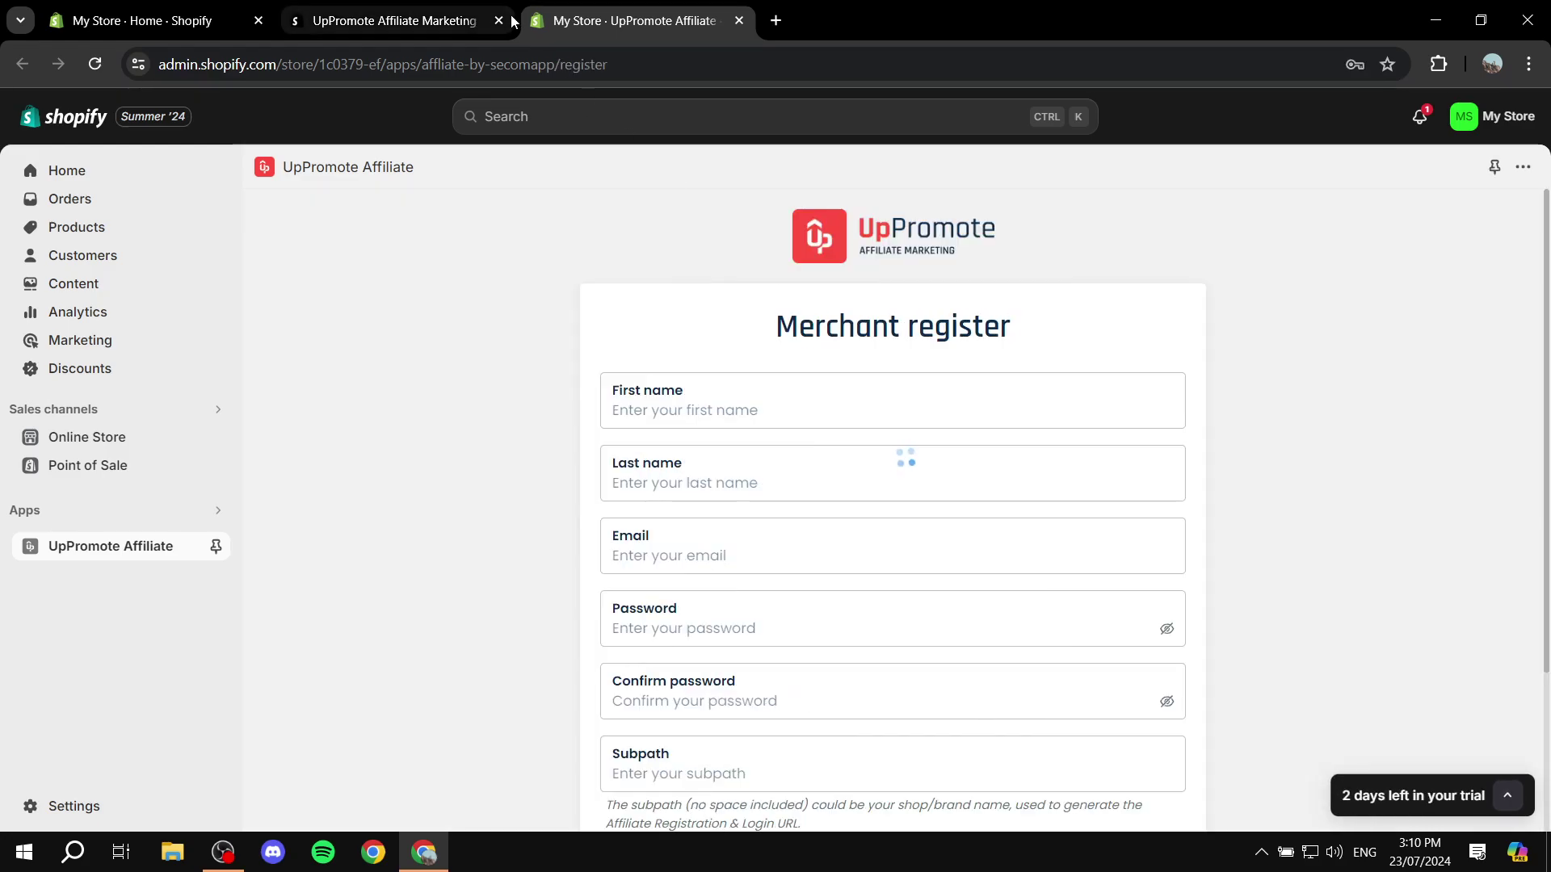
left_click(469, 20)
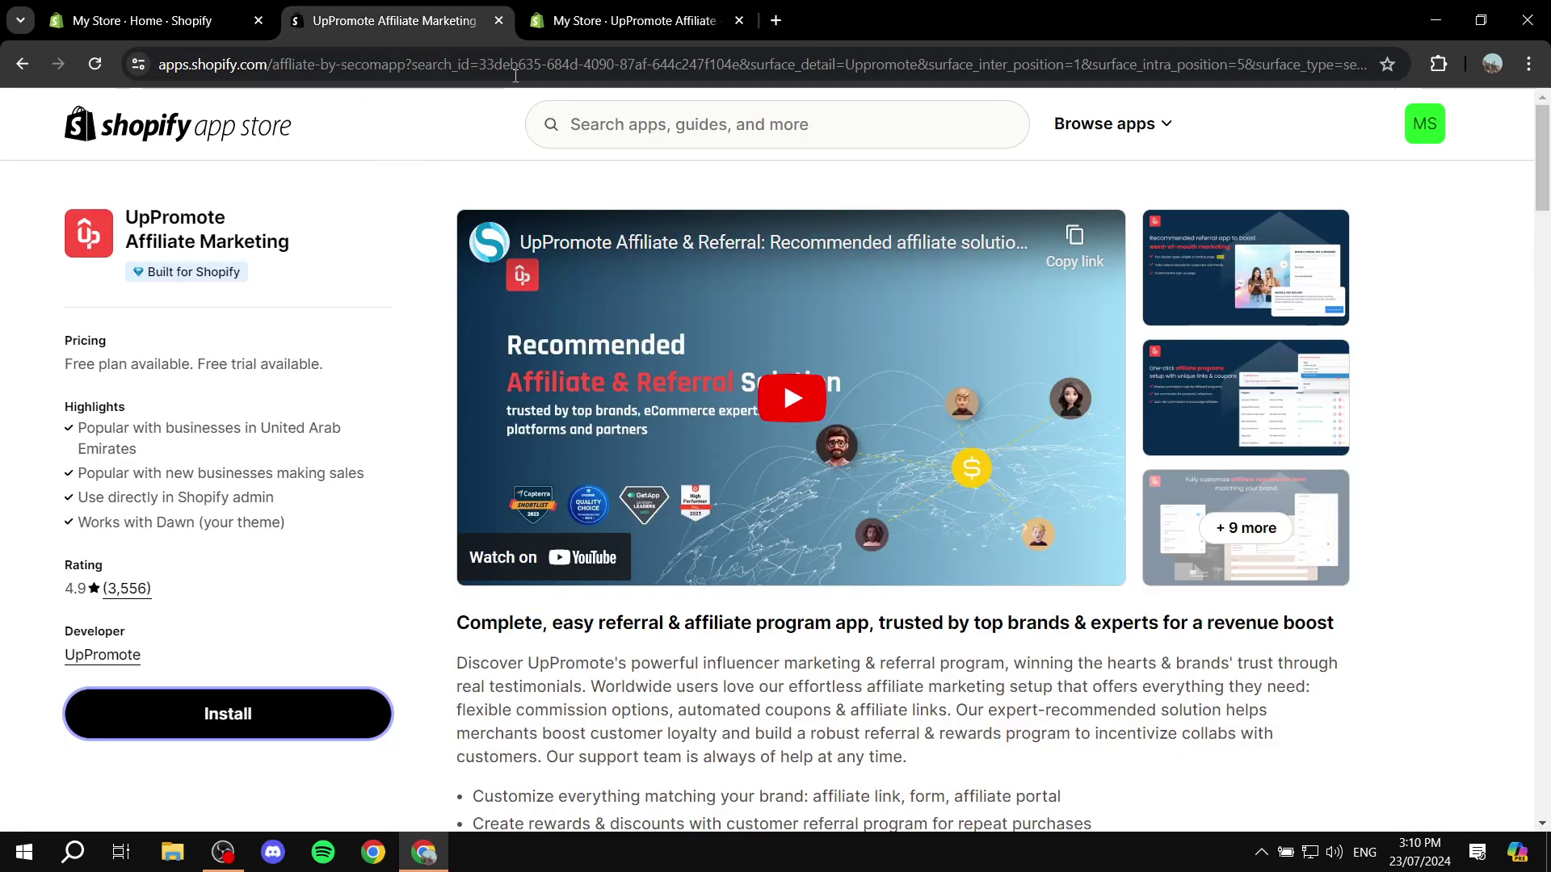
left_click(493, 25)
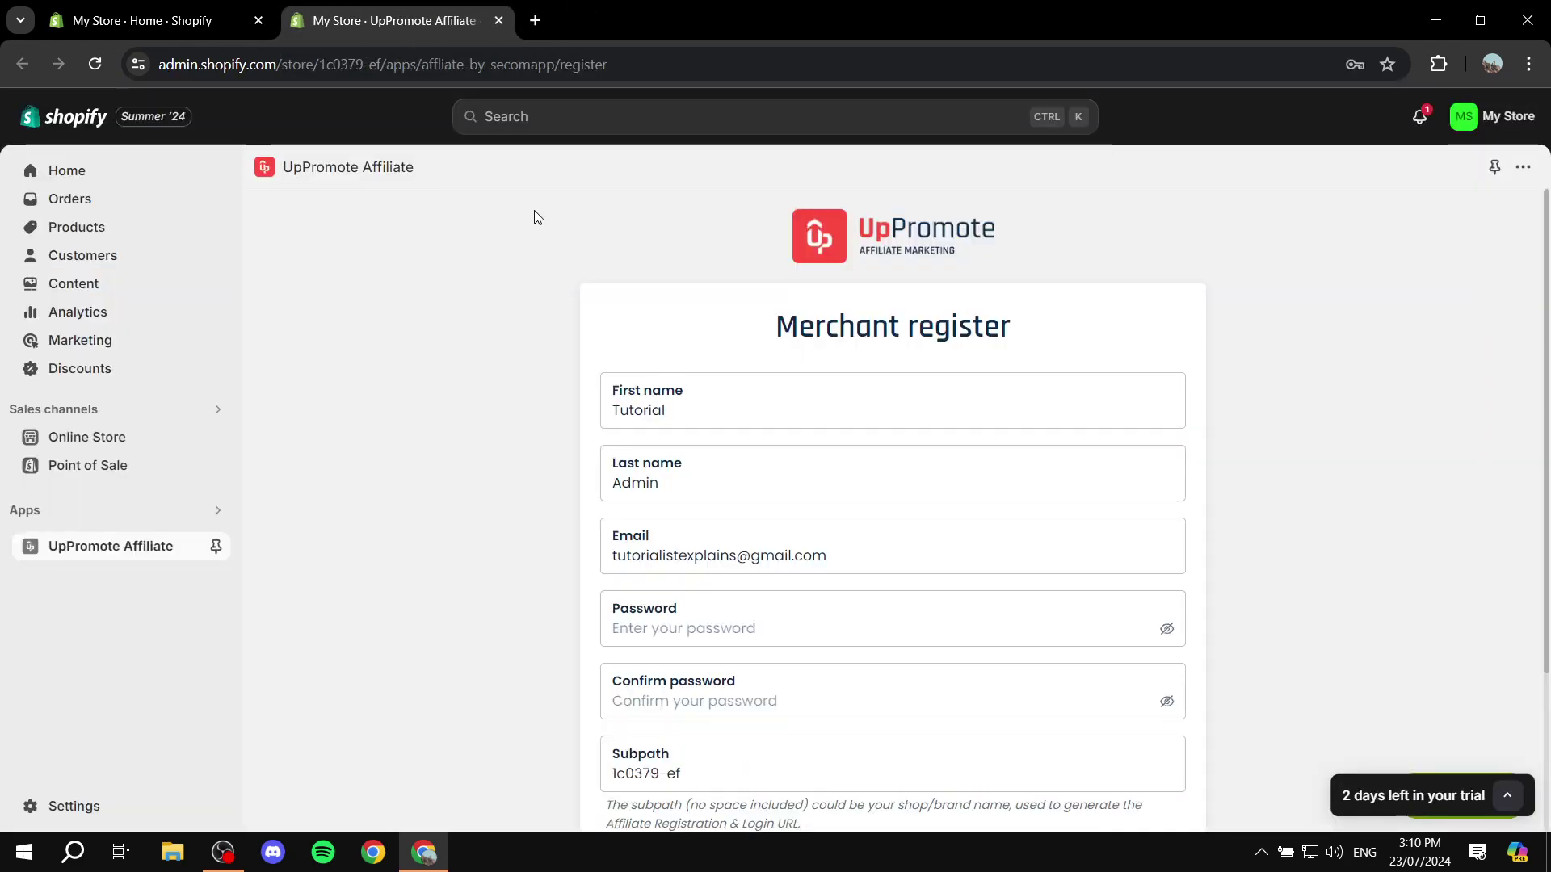
Review the merchant registration form, including the subpath and its description, and submit the registration
scroll(535, 210, "down", 3)
scroll(738, 251, "up", 1)
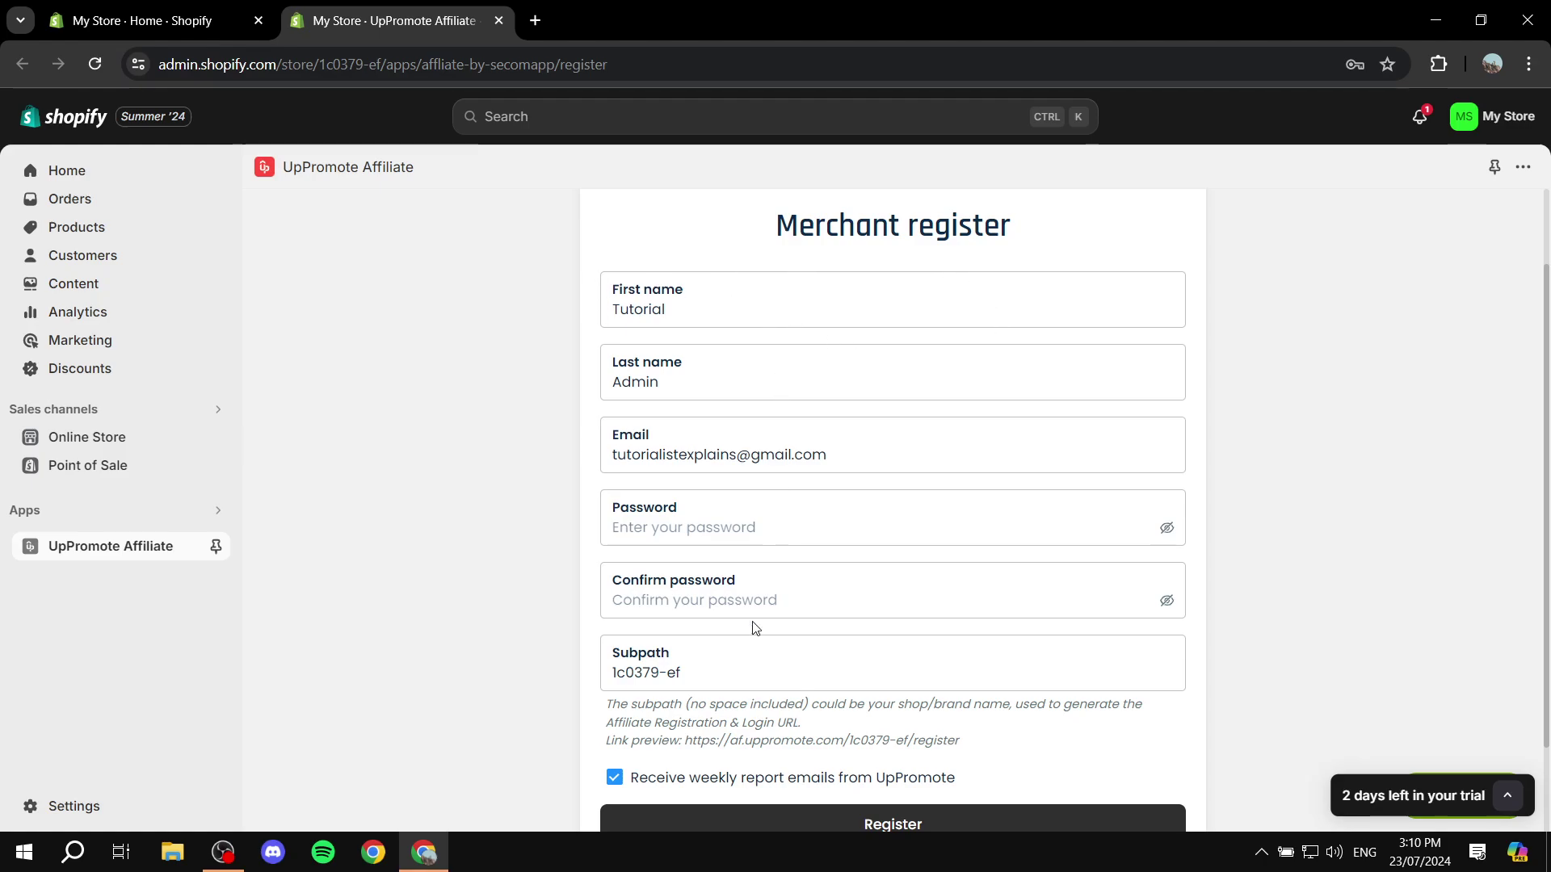
scroll(836, 630, "down", 2)
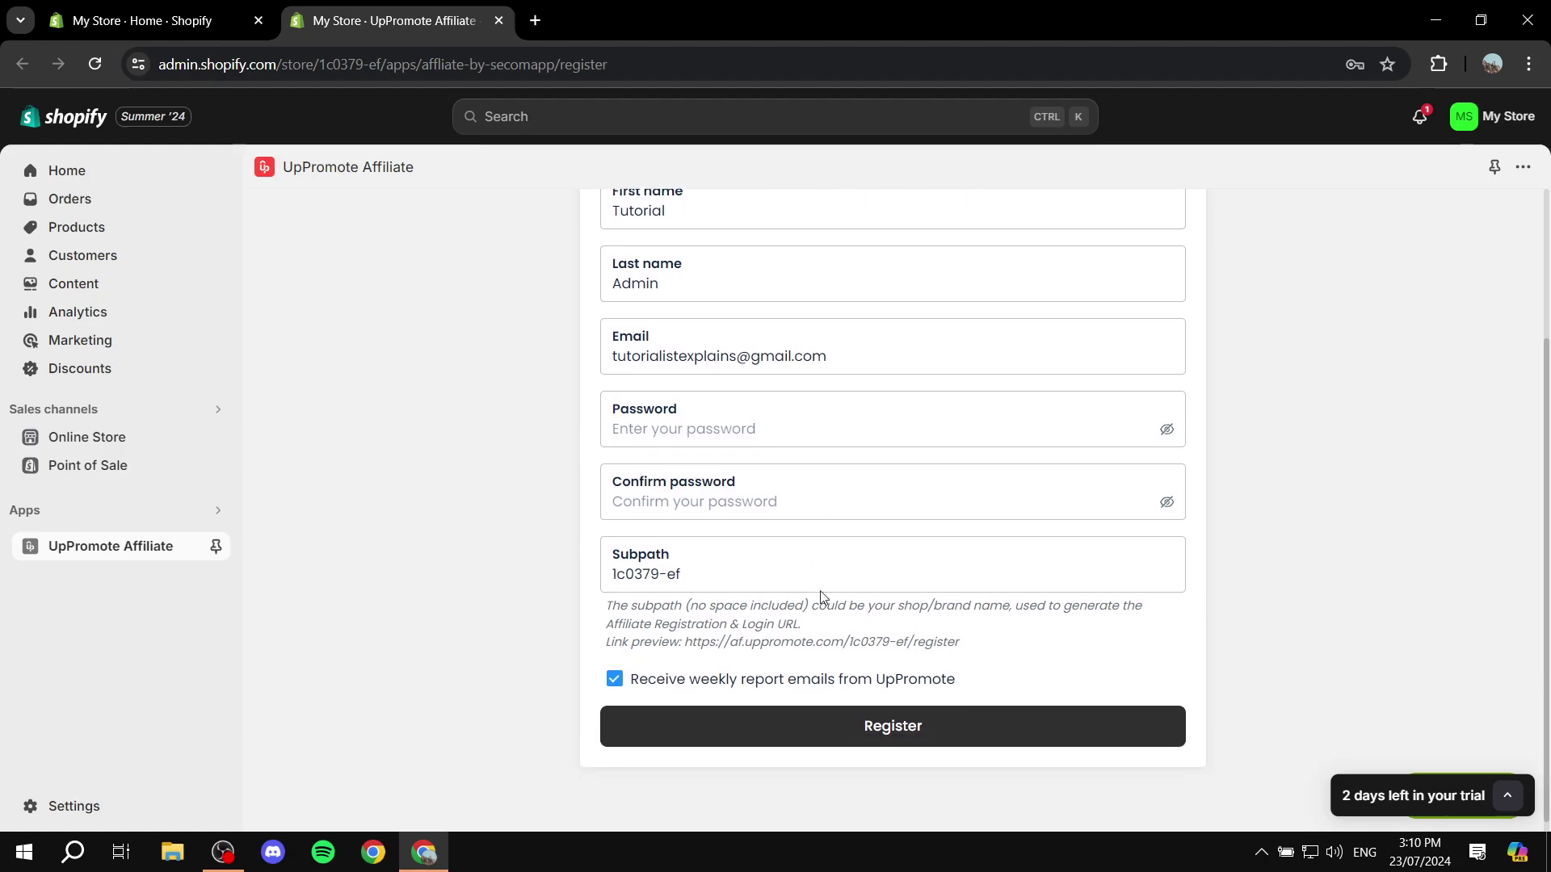
scroll(925, 634, "up", 2)
scroll(902, 566, "up", 1)
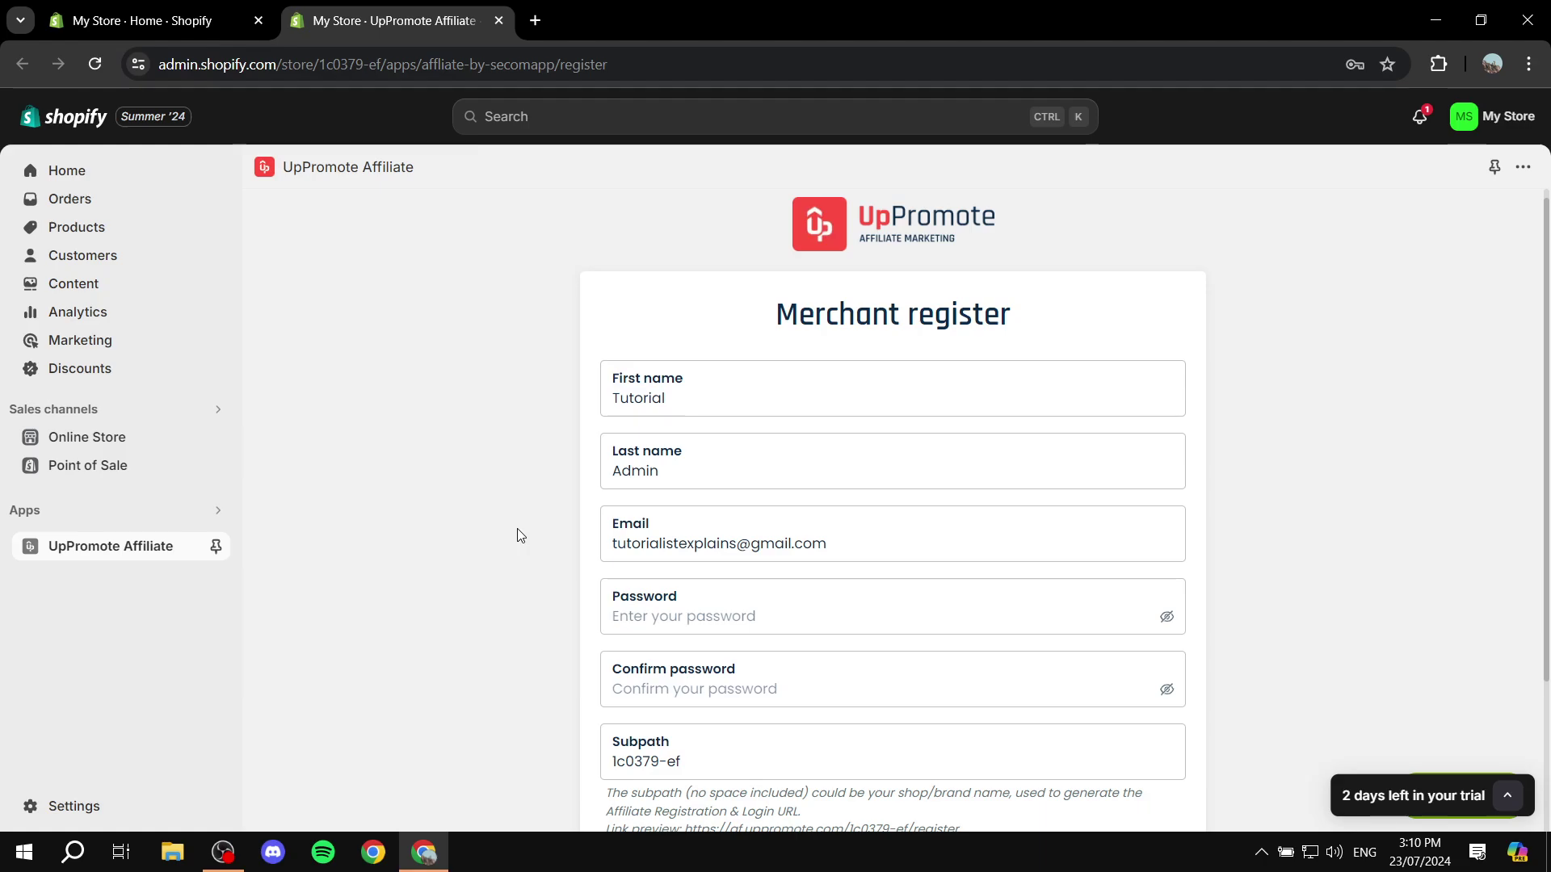
scroll(555, 483, "down", 2)
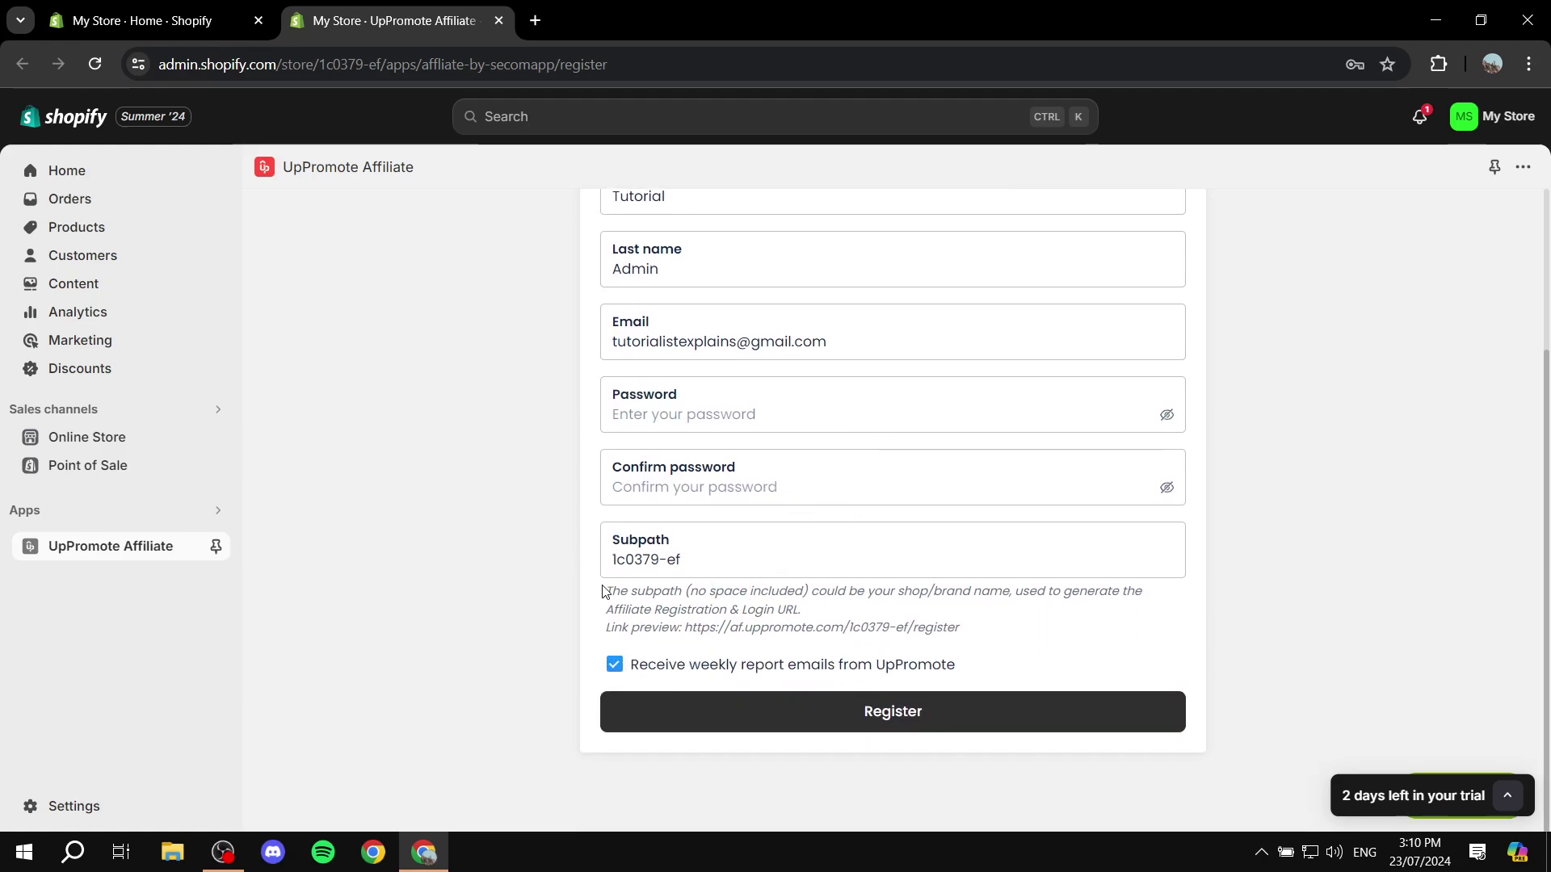
left_click_drag(733, 585, 1185, 605)
left_click(1185, 605)
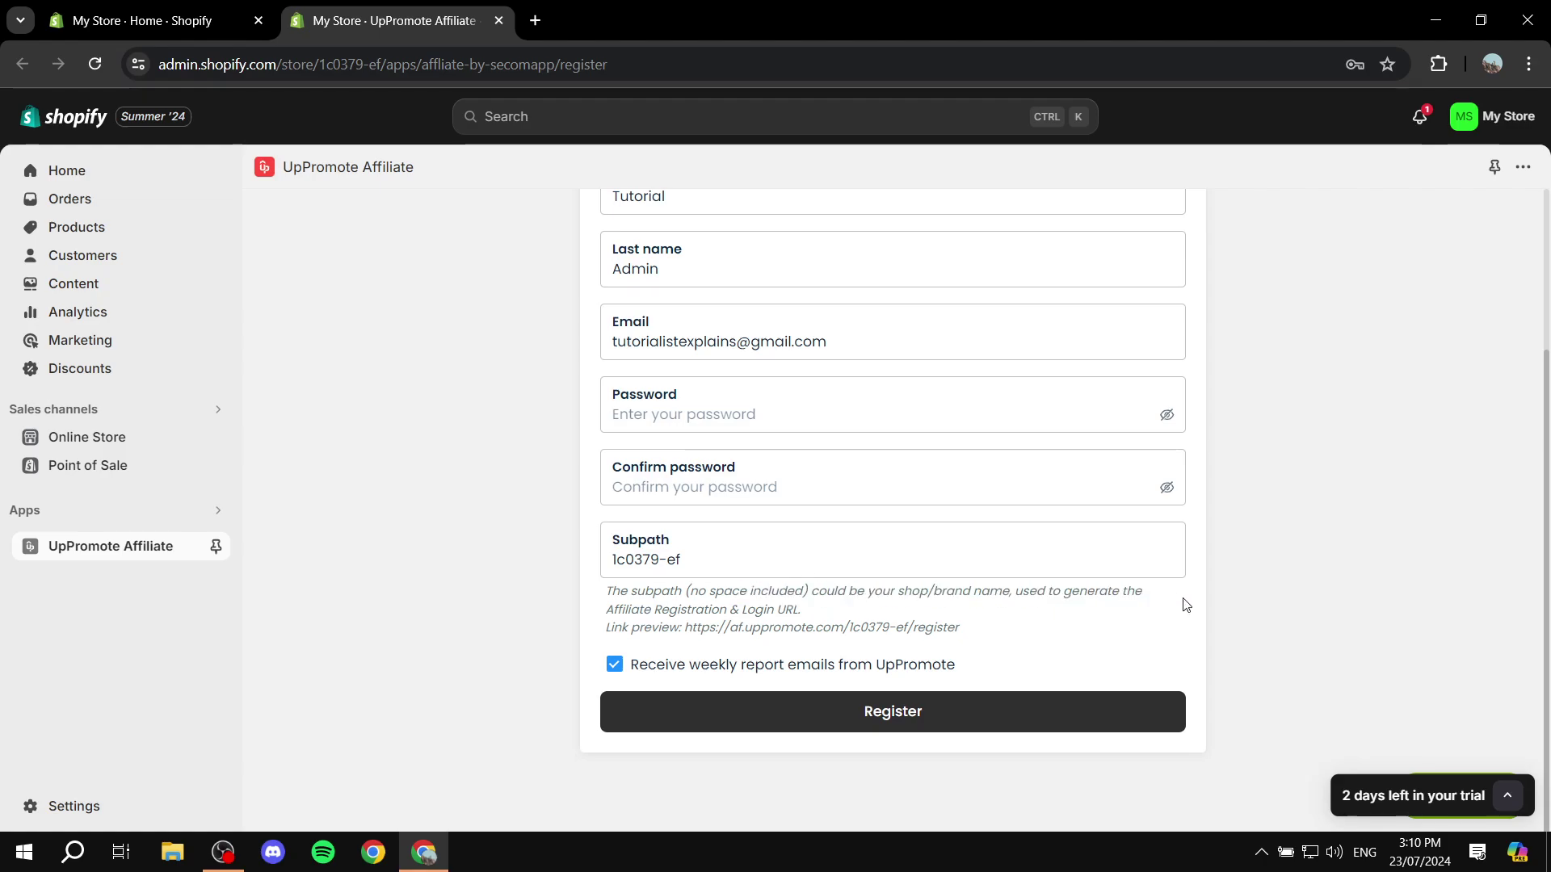
left_click_drag(788, 568, 494, 558)
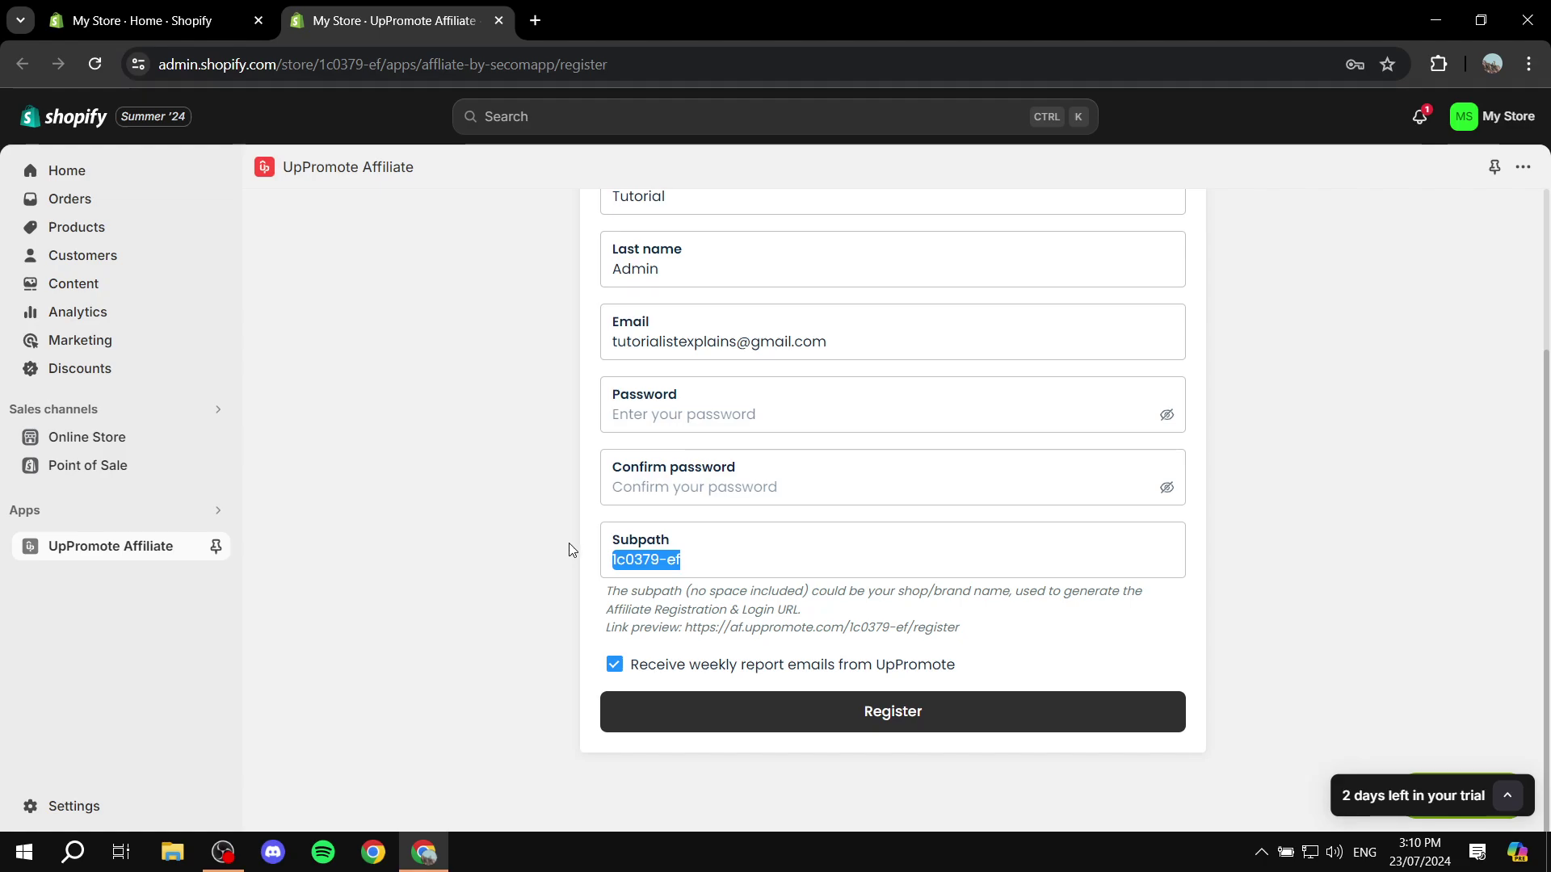
left_click_drag(811, 591, 1007, 612)
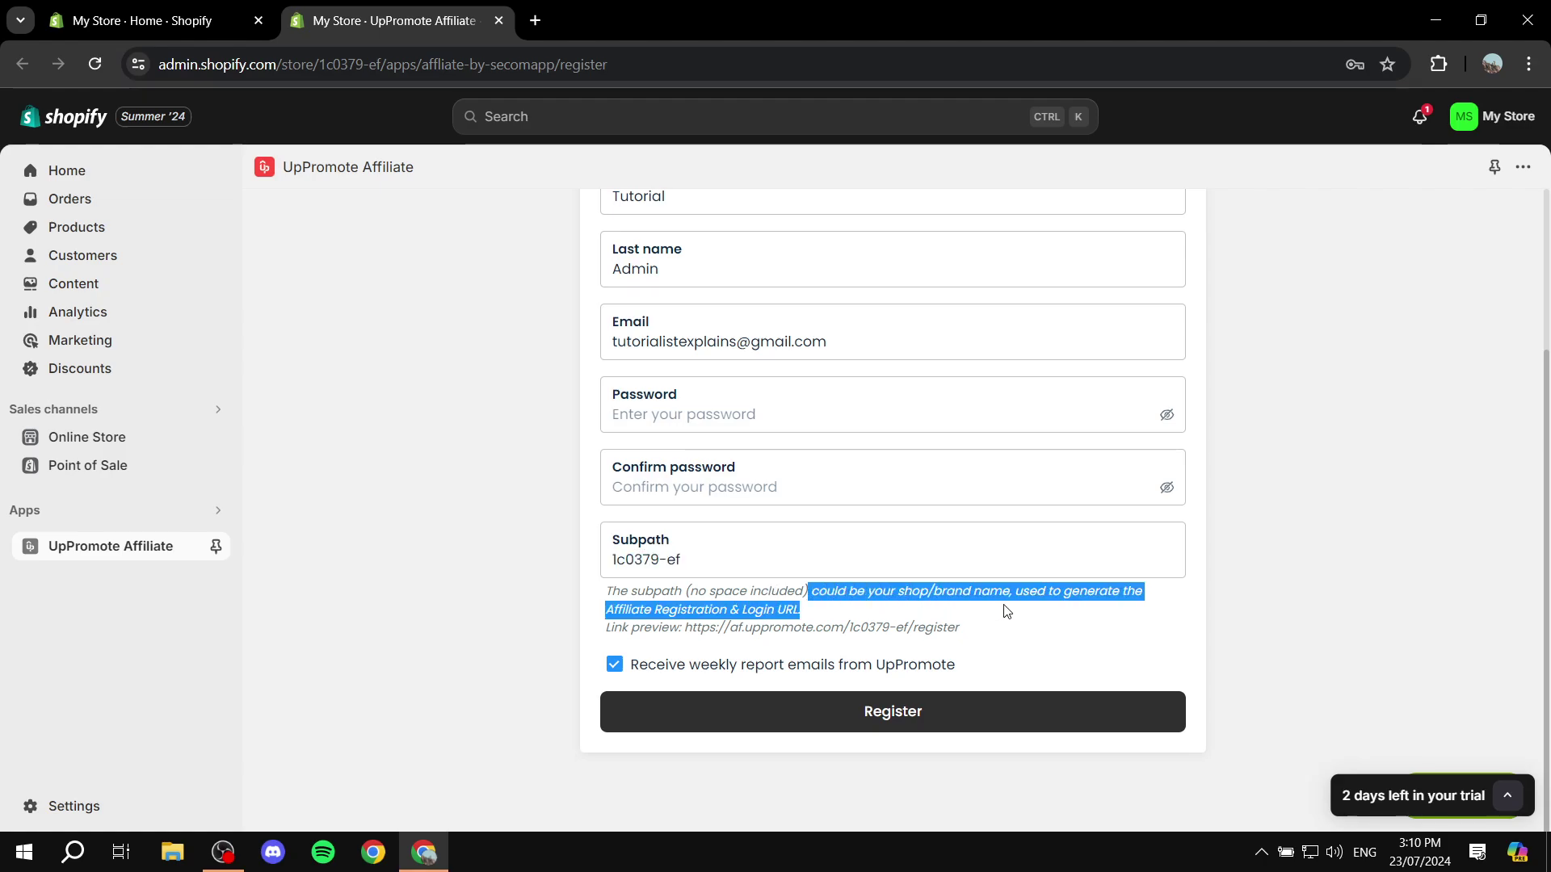
left_click(1008, 611)
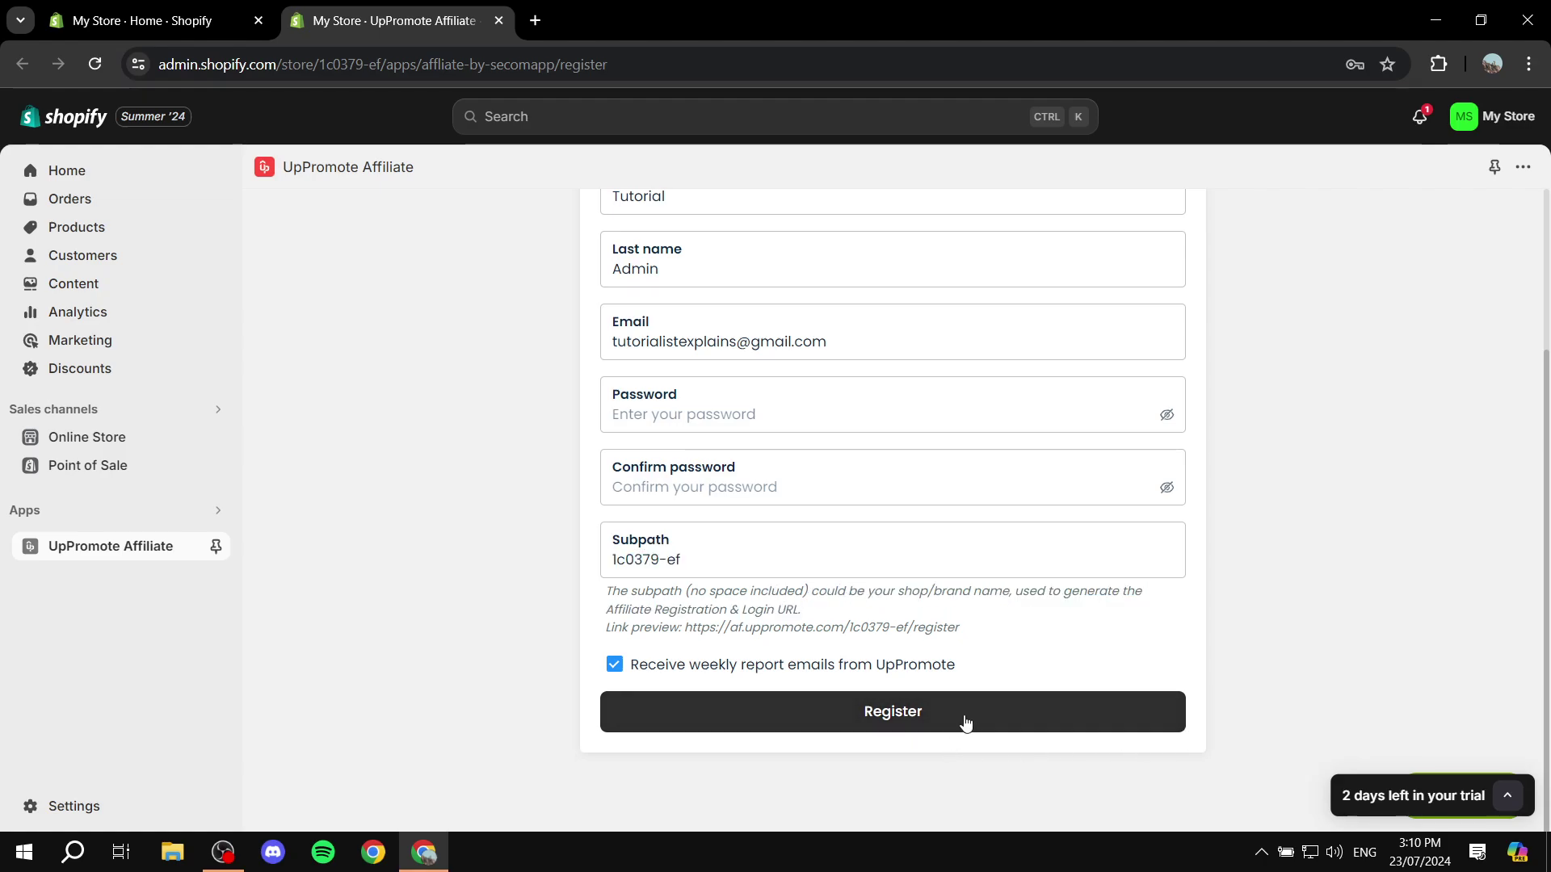
left_click(783, 713)
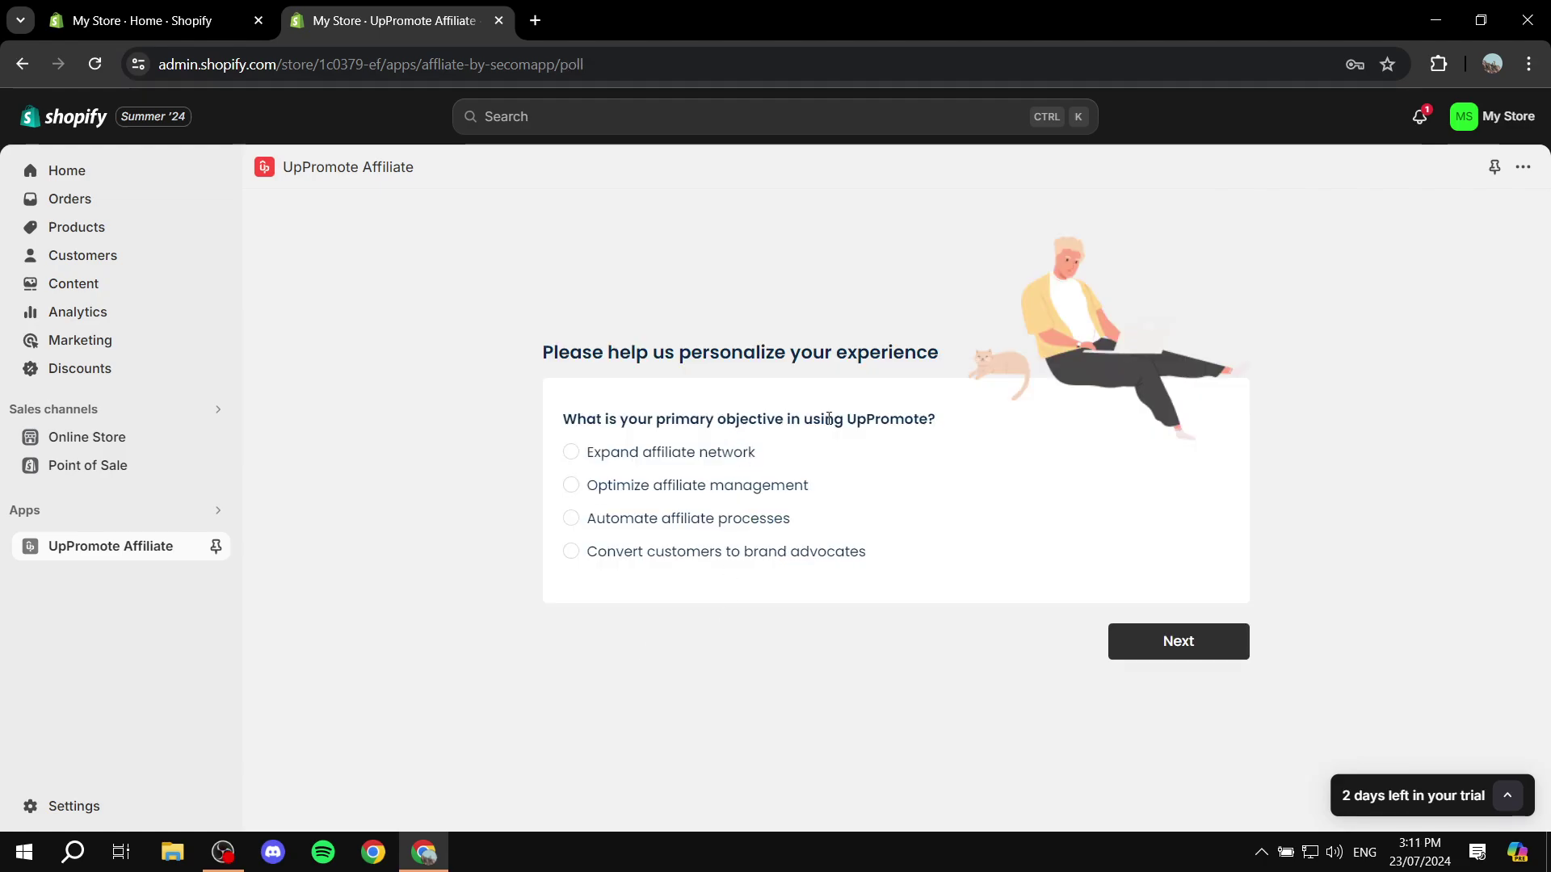
Answer the personalization poll with Expand affiliate network, 0 affiliates and the Pet supplies industry, and start the quick setup
left_click(699, 454)
left_click(1182, 647)
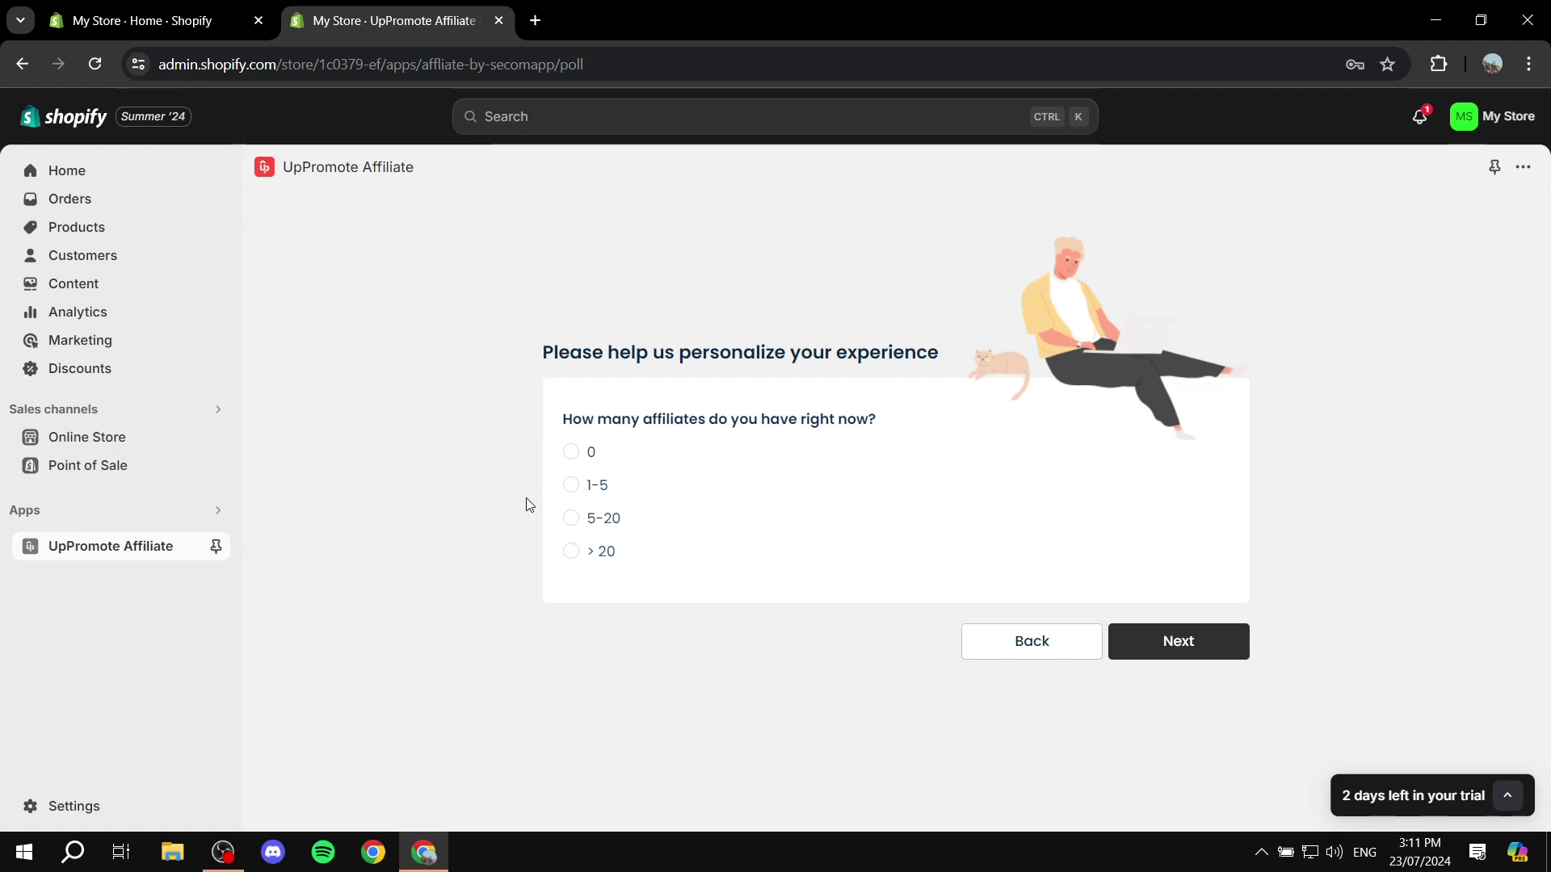
left_click(571, 452)
left_click(1167, 647)
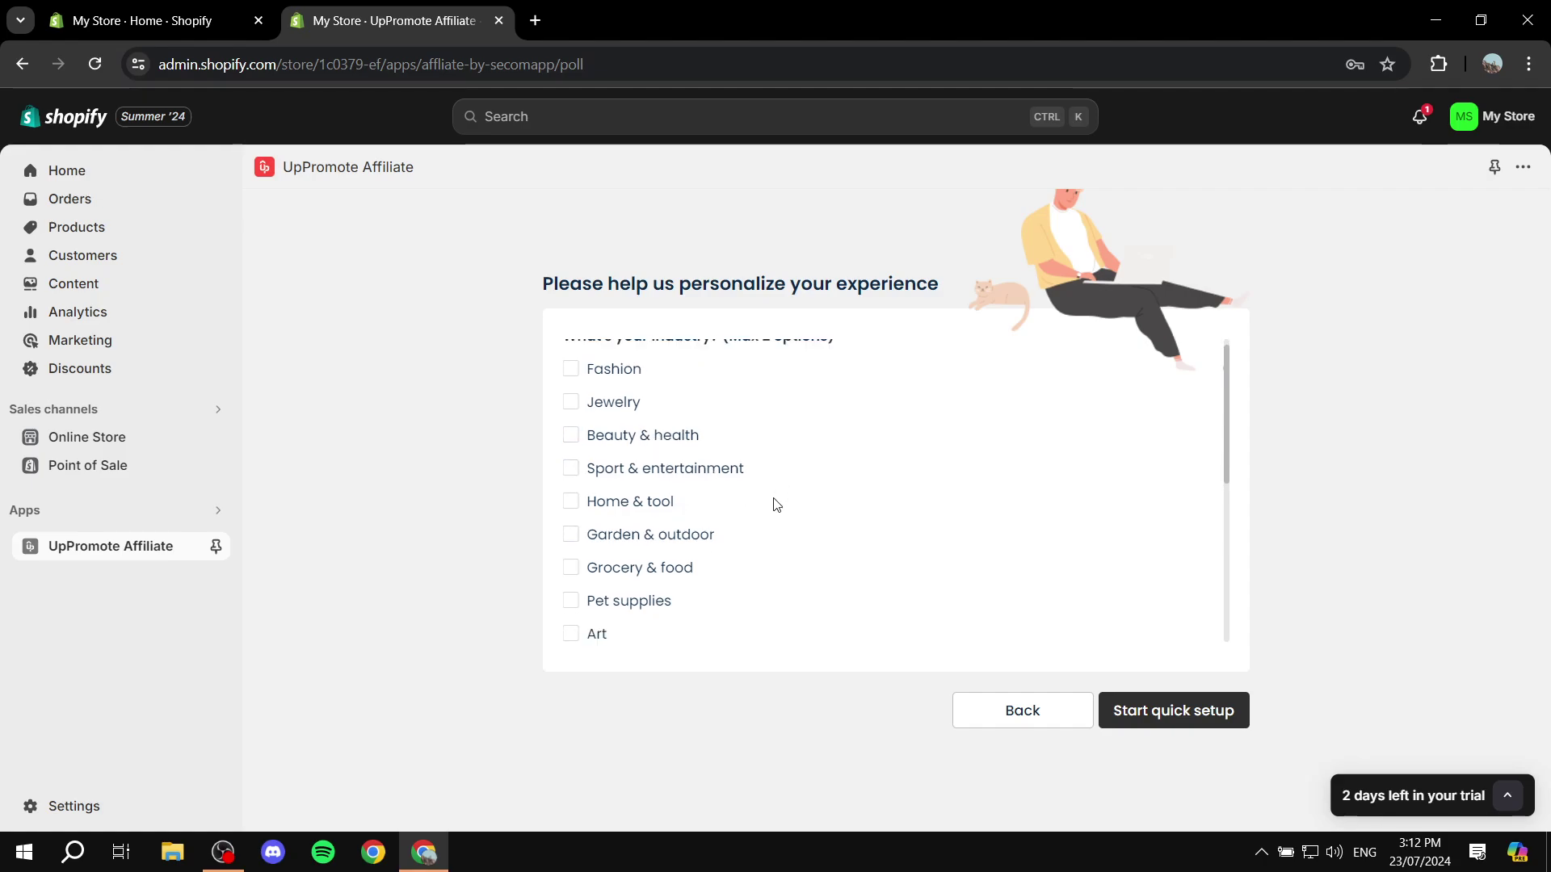
scroll(774, 499, "down", 3)
left_click(657, 413)
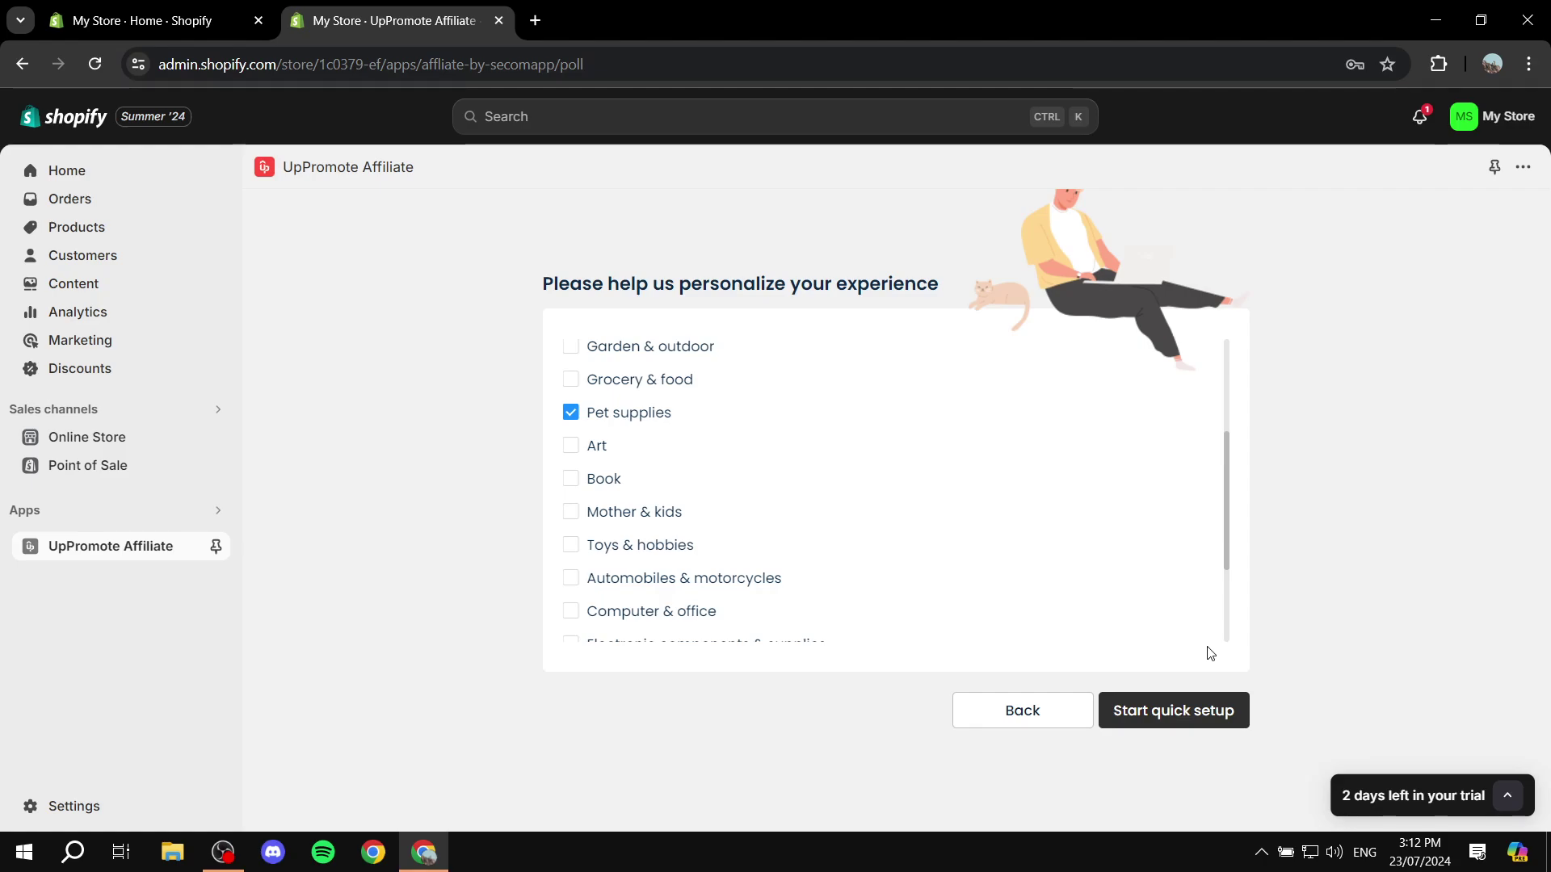
left_click(1216, 729)
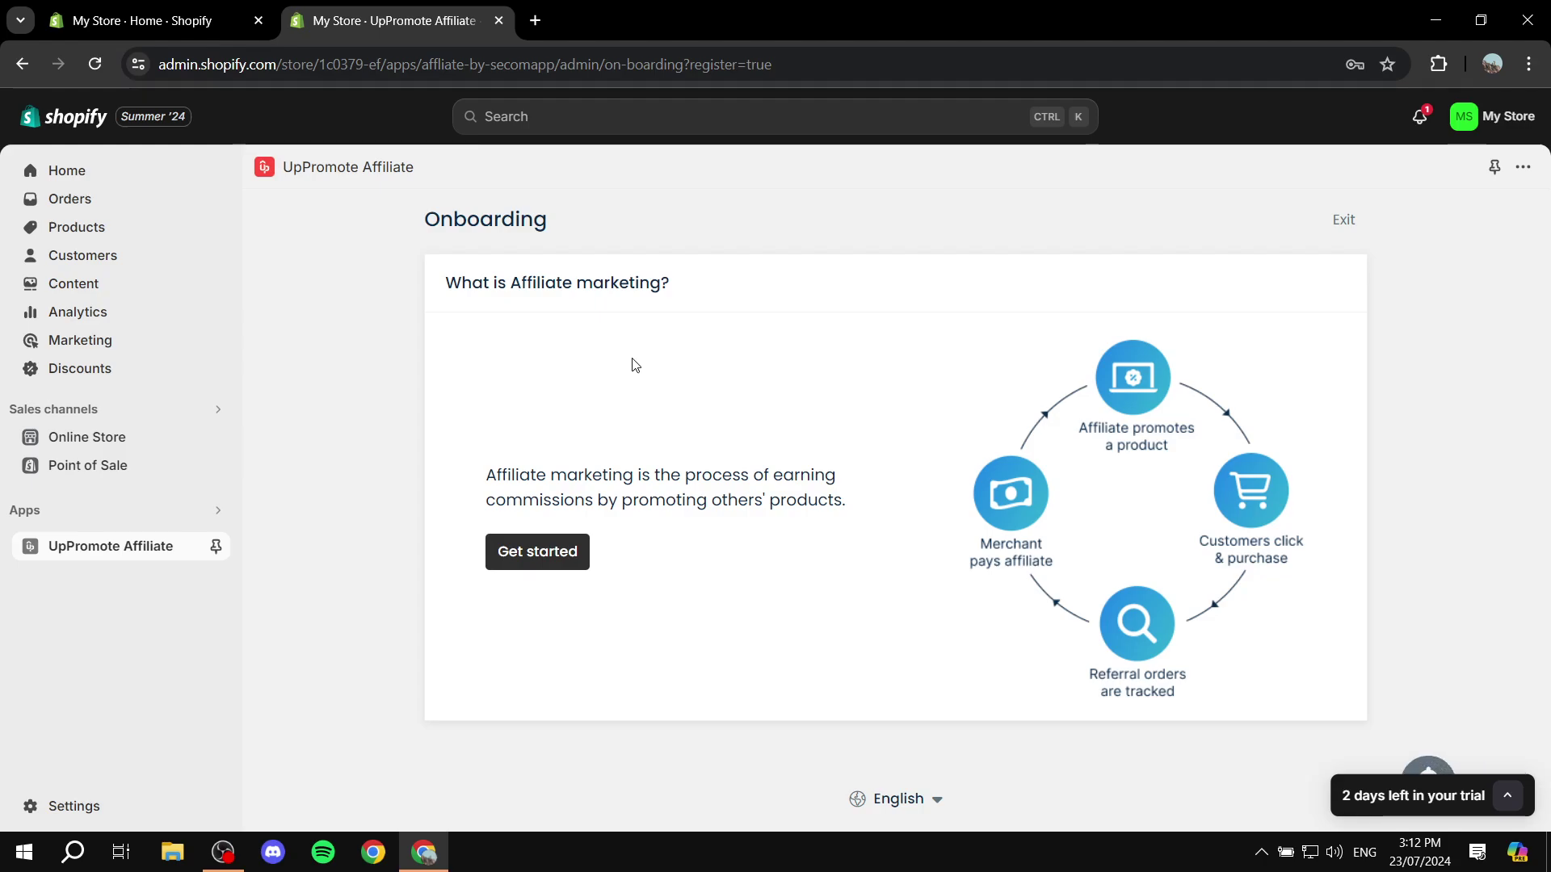
Start the onboarding and keep both Affiliate link and Affiliate coupon enabled as tracking methods
left_click(537, 553)
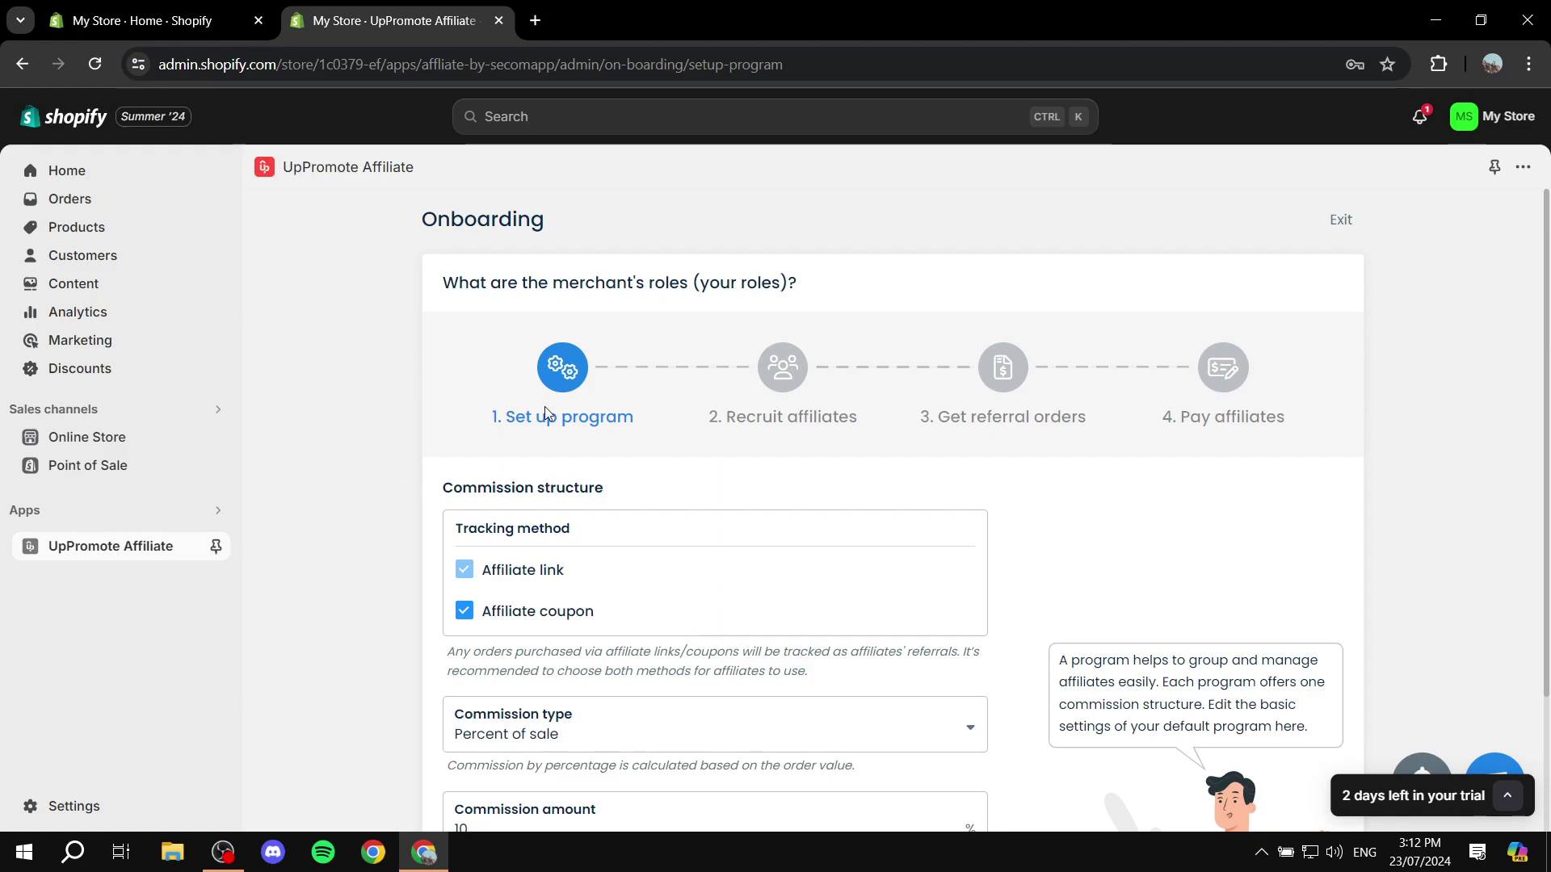
scroll(561, 514, "down", 2)
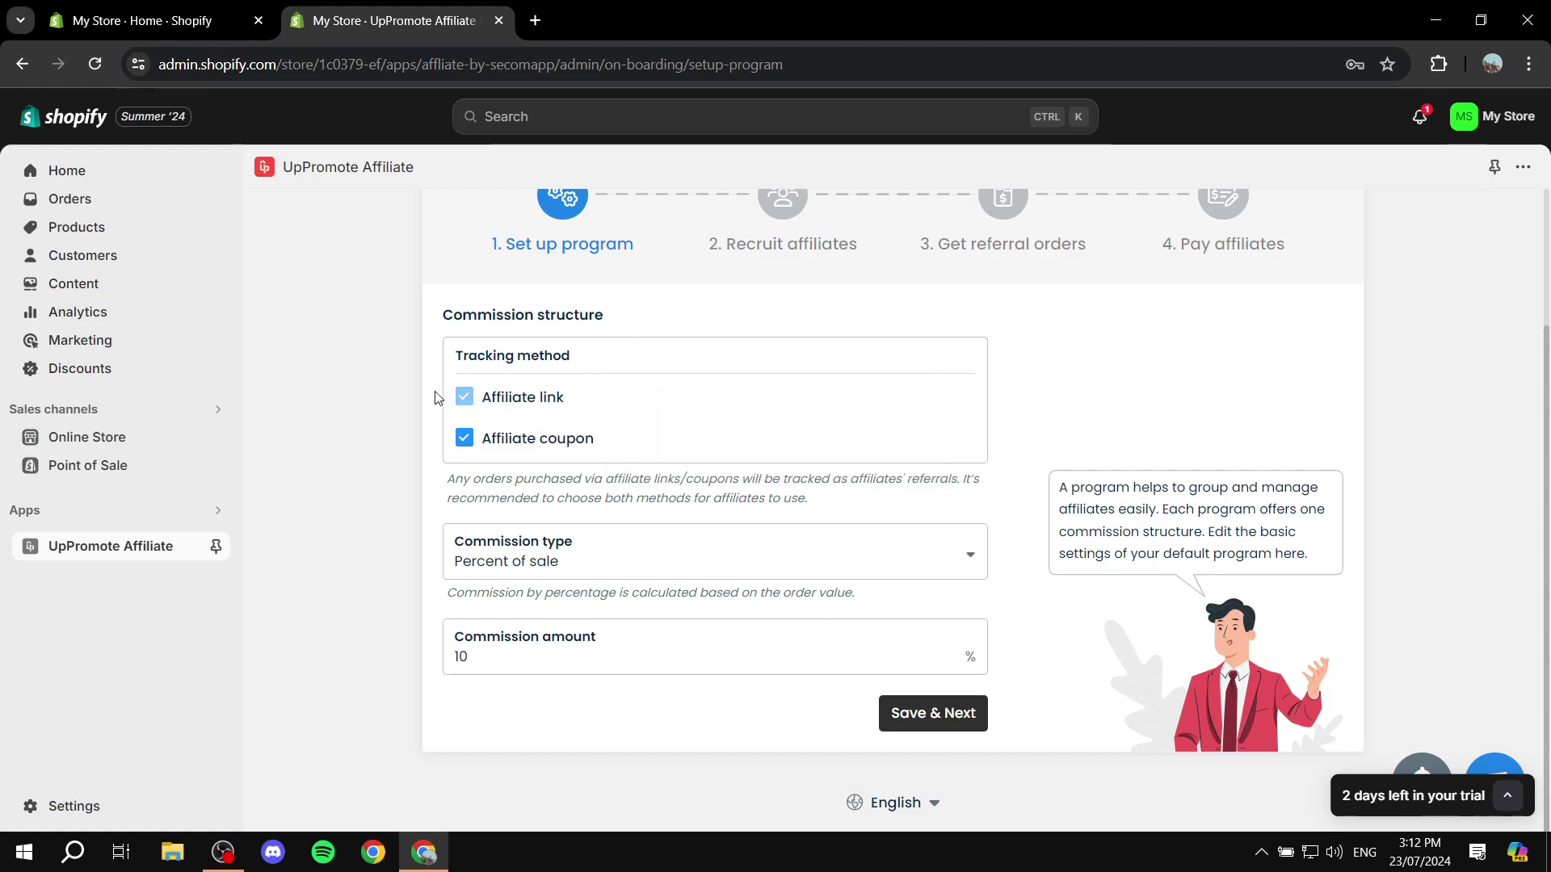
mouse_move(550, 398)
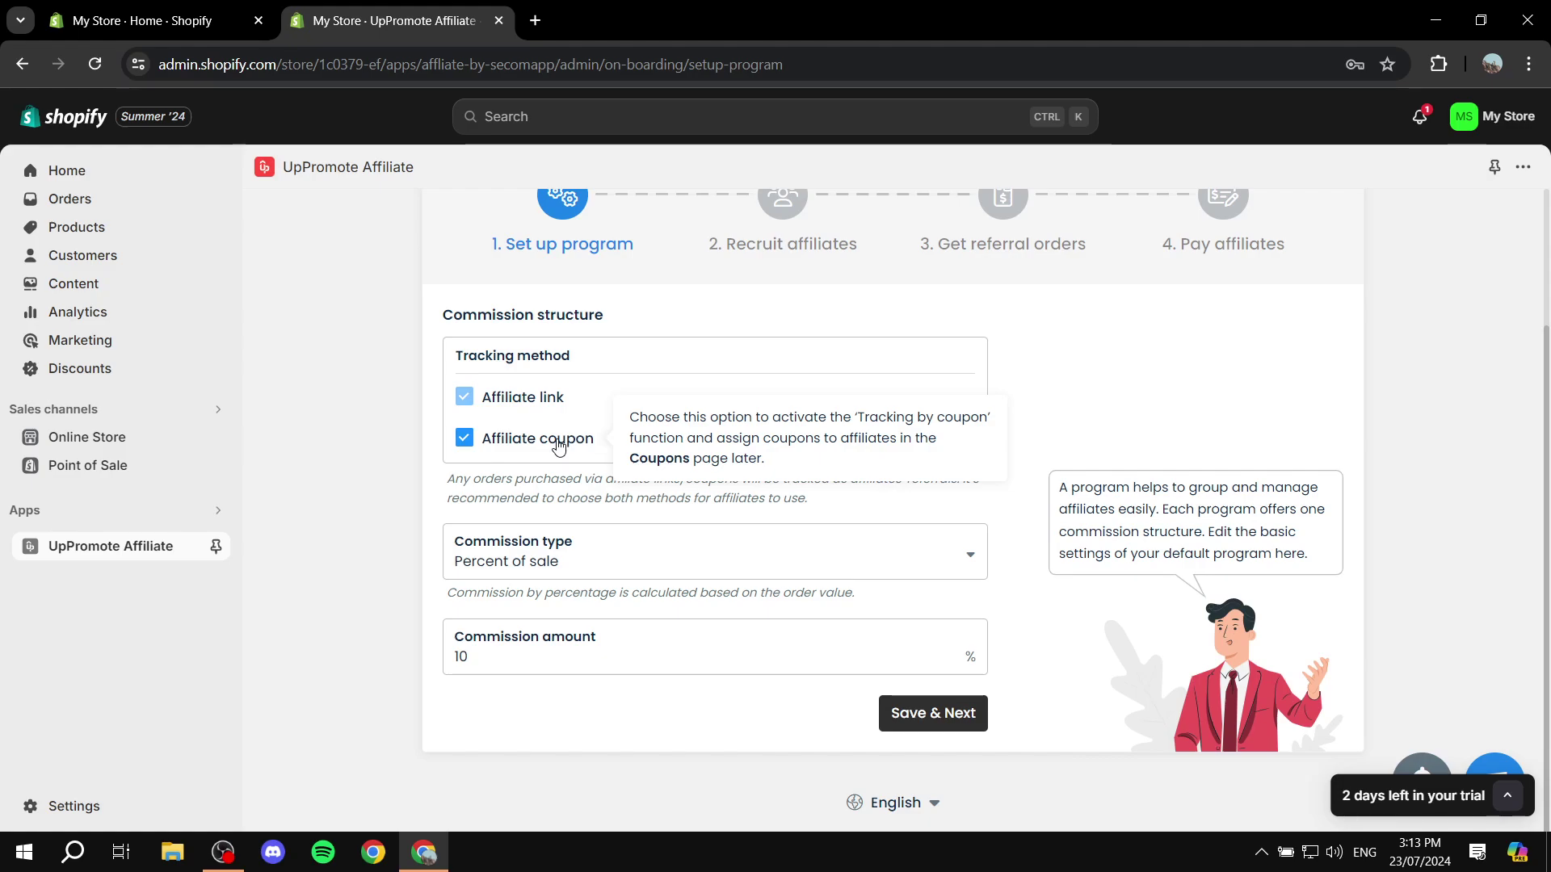
left_click(465, 438)
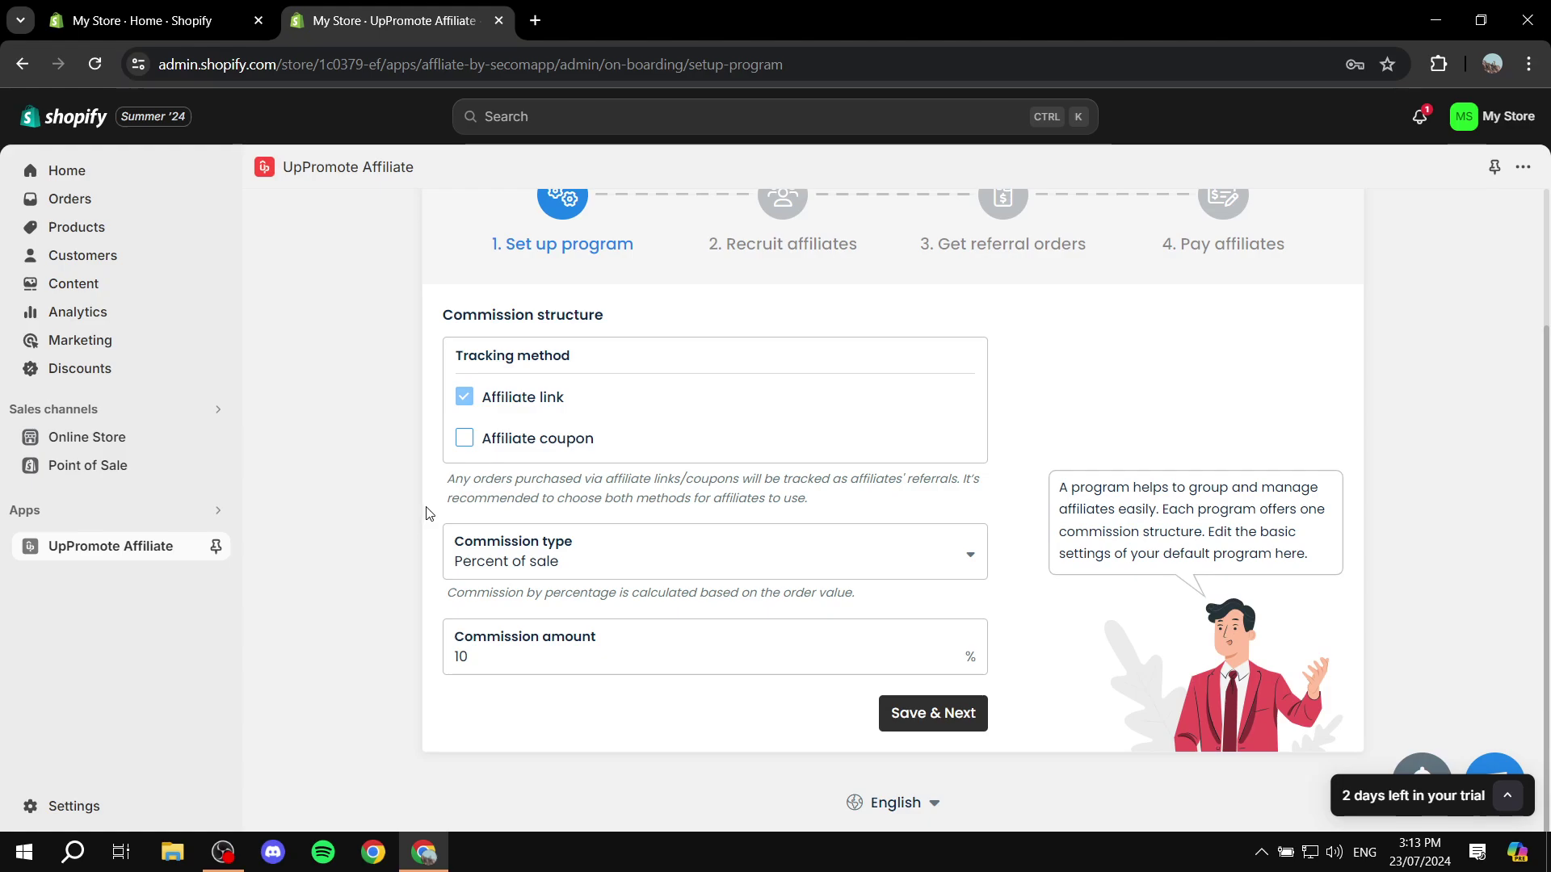
left_click(463, 443)
Set the commission to Percent of sale with an amount of 15% and save the program setup
left_click(509, 575)
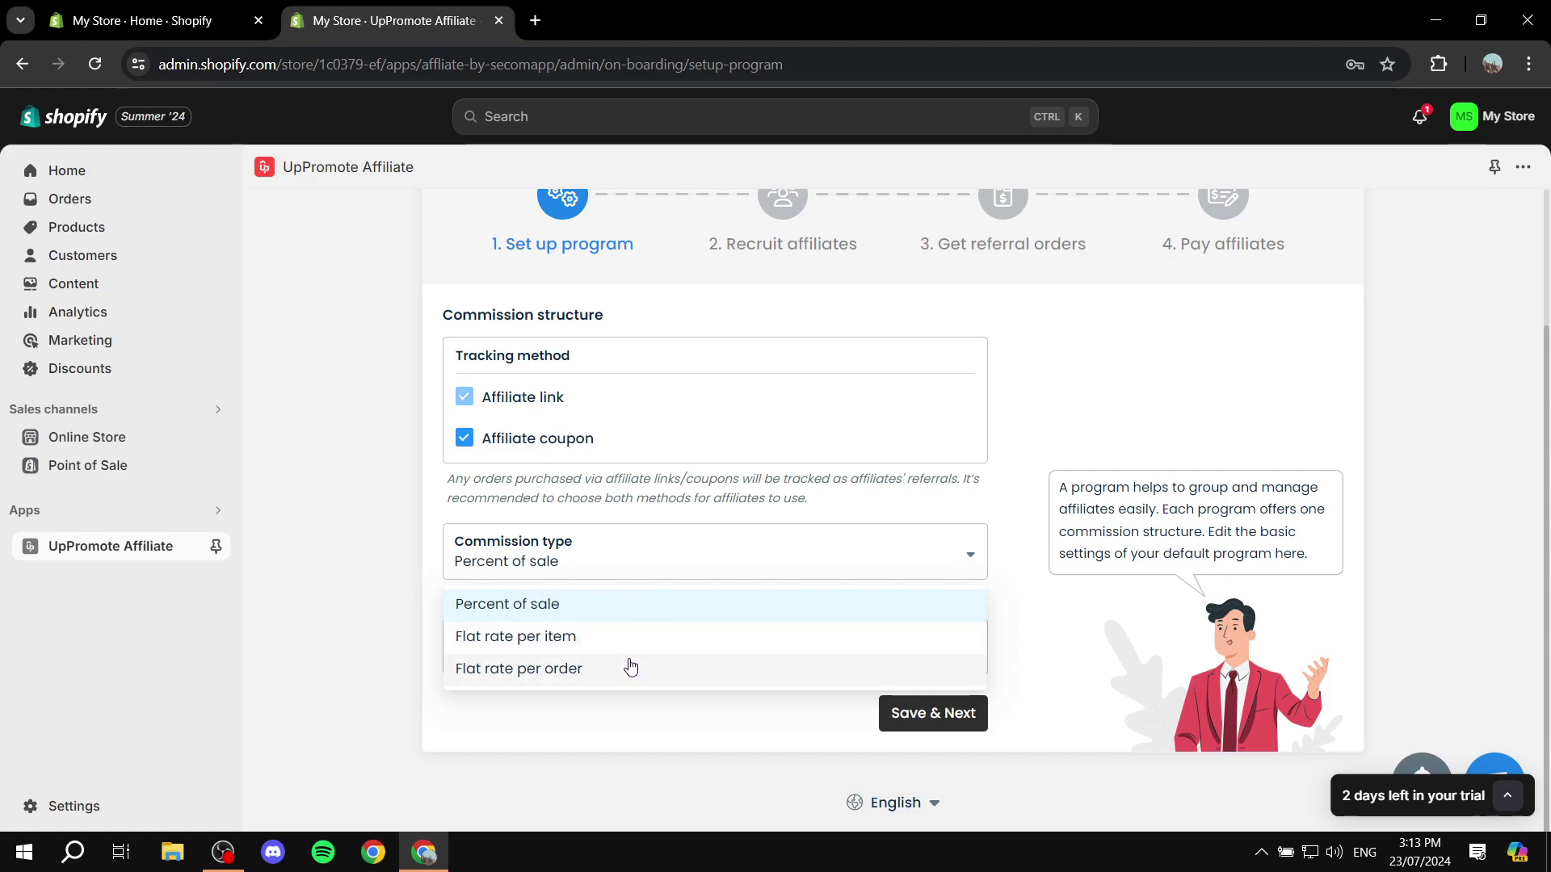
left_click(527, 611)
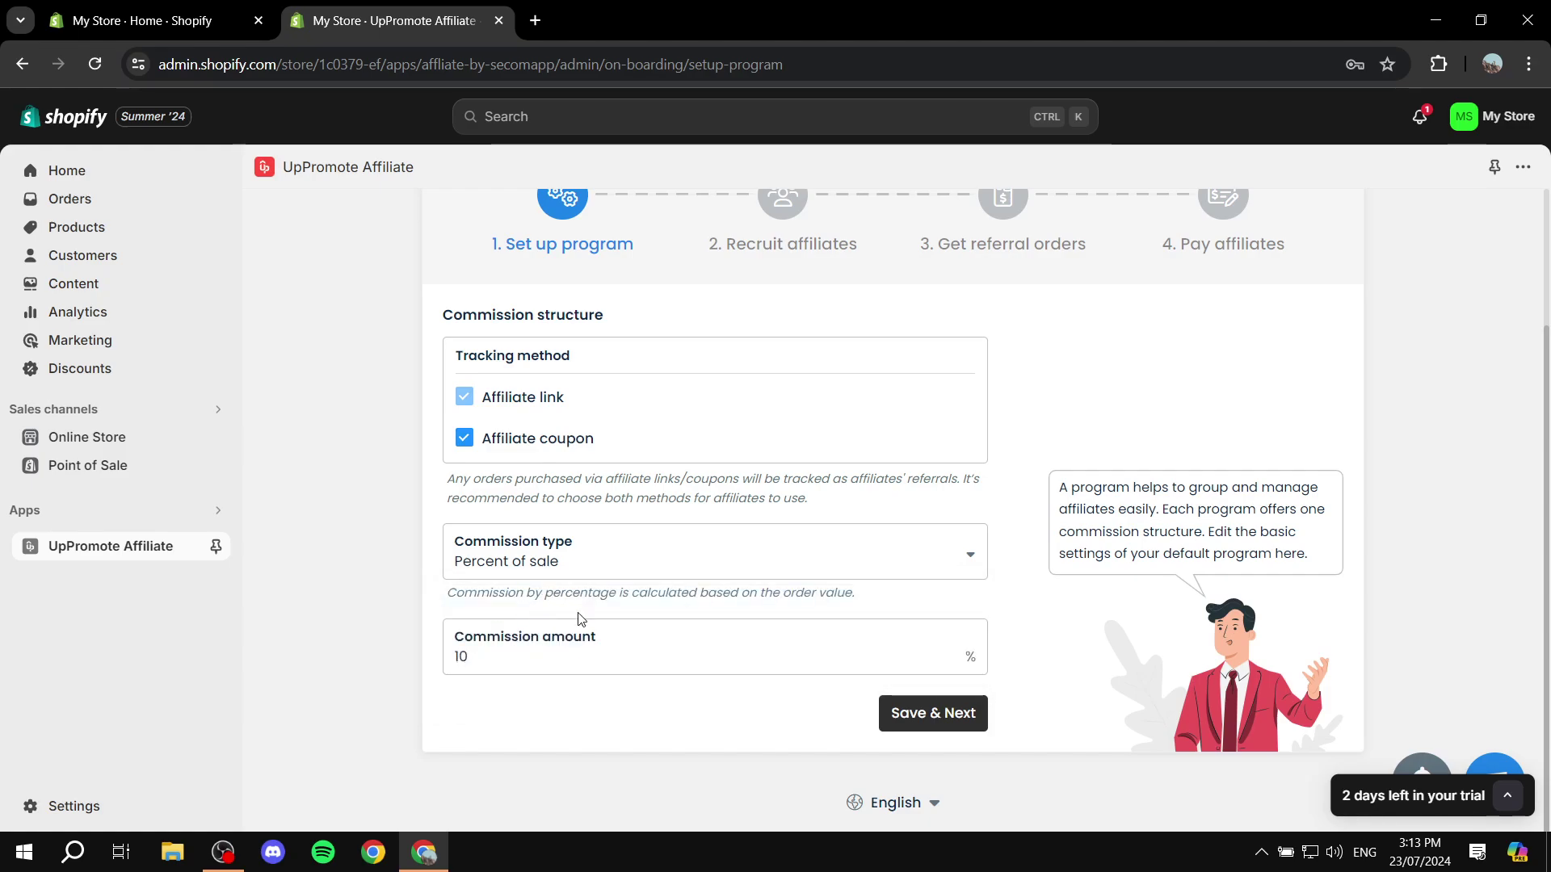
left_click(559, 657)
key("BackSpace")
type("5")
left_click(573, 565)
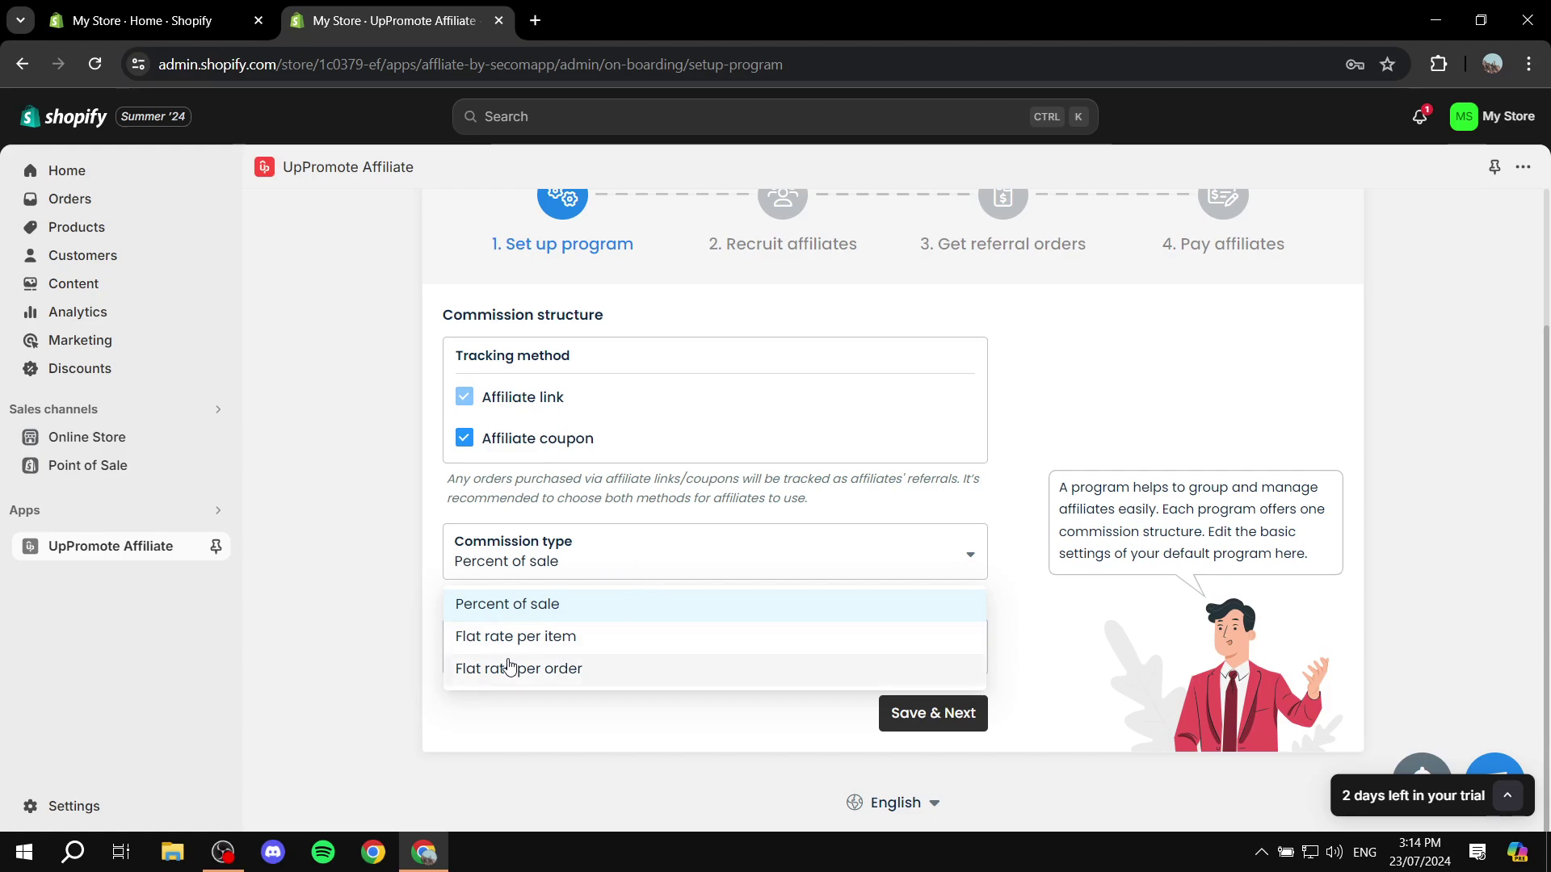
left_click(685, 568)
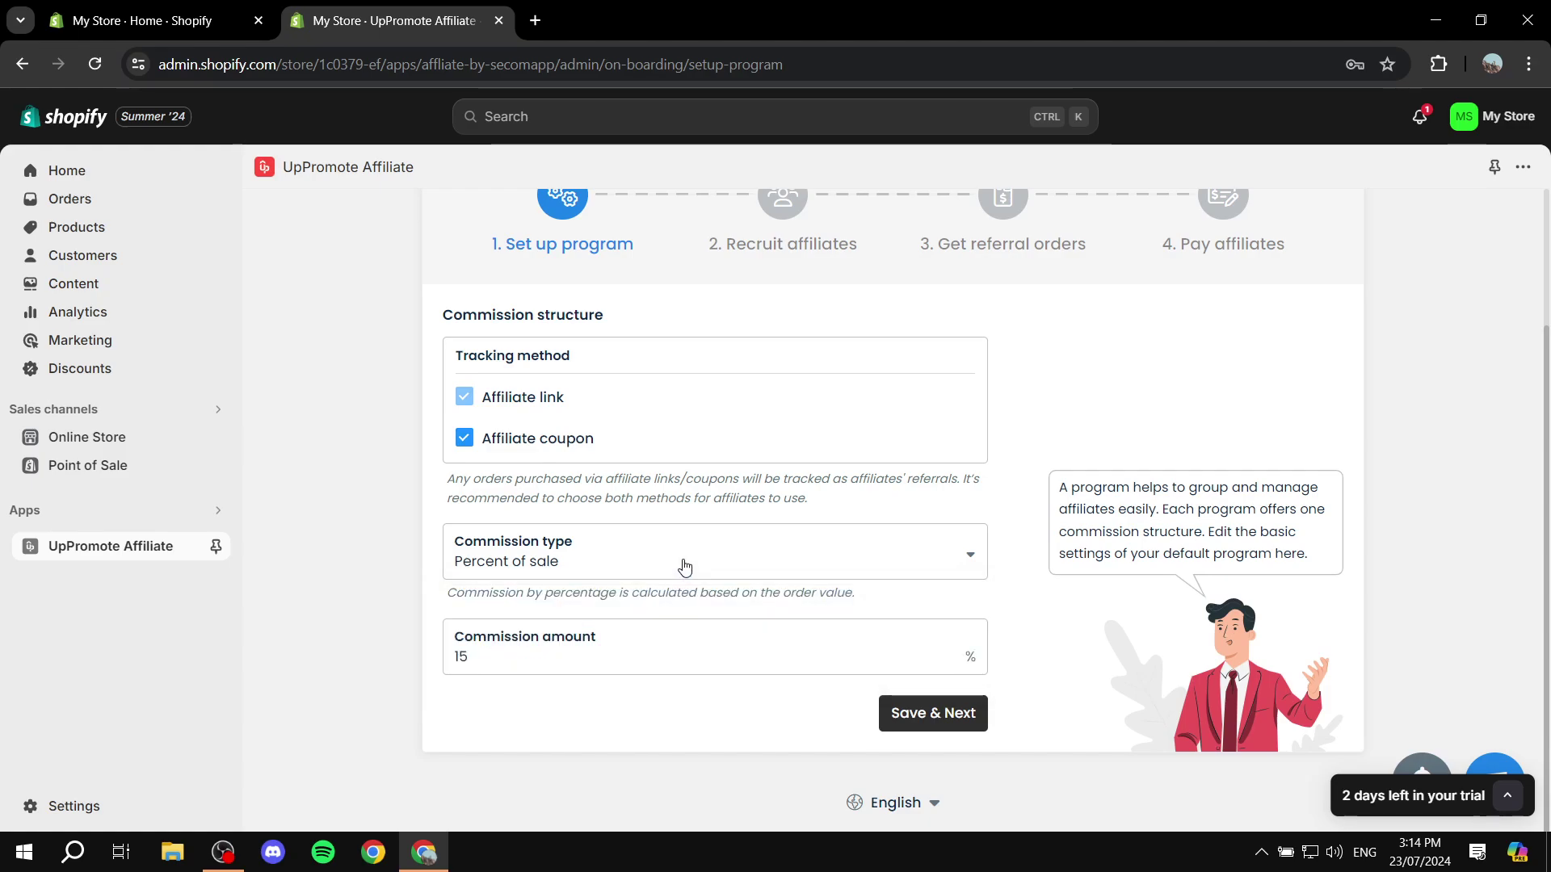
left_click(905, 715)
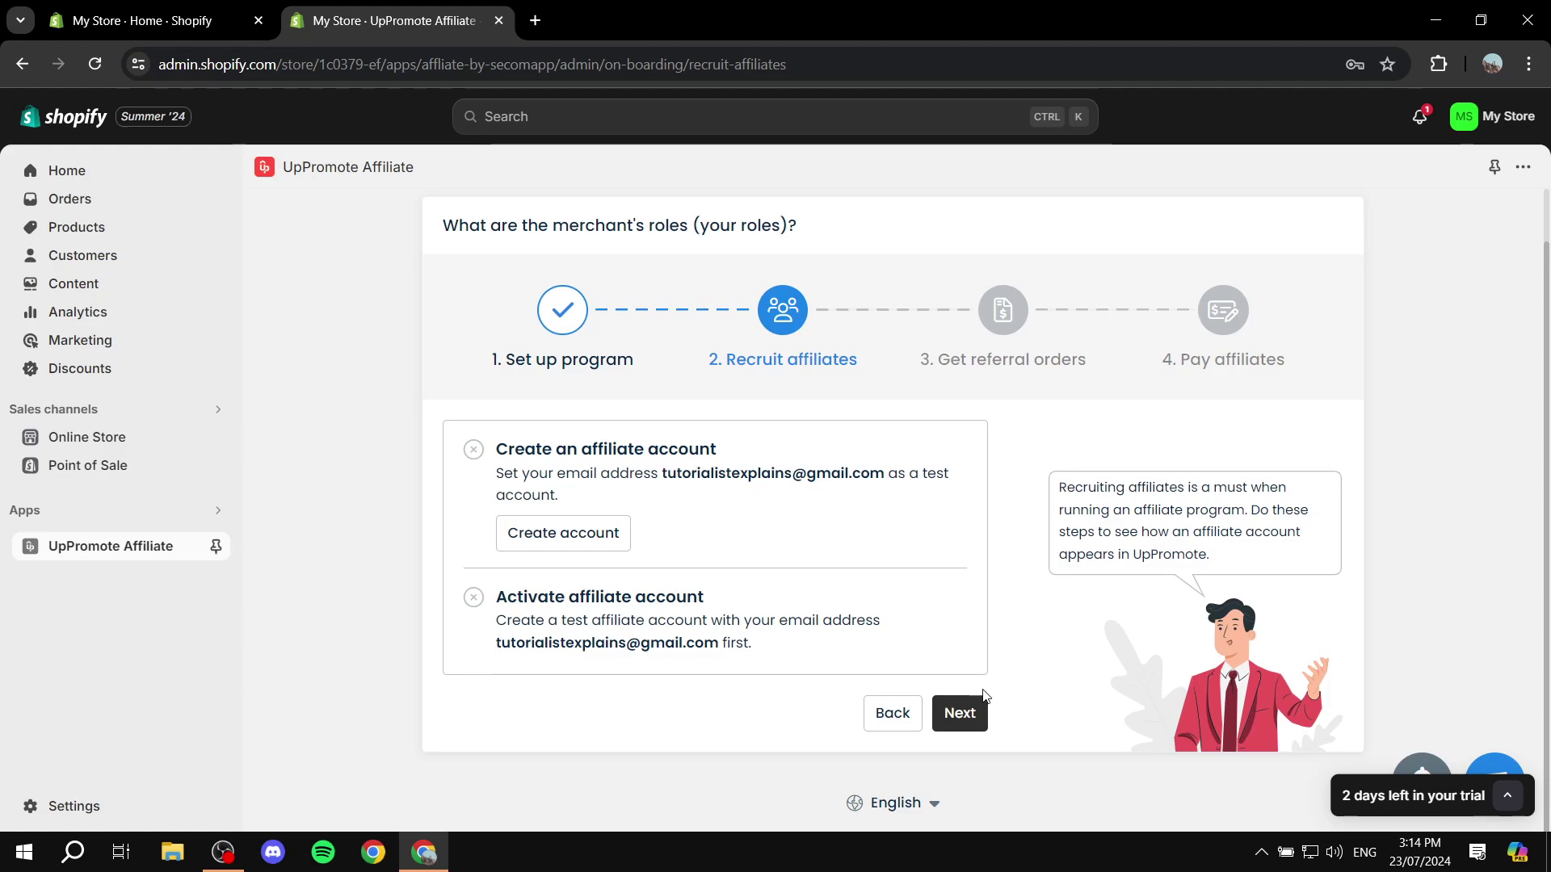
Skip the affiliate recruitment and referral tracking test stages to reach the affiliate payment setup
left_click(969, 714)
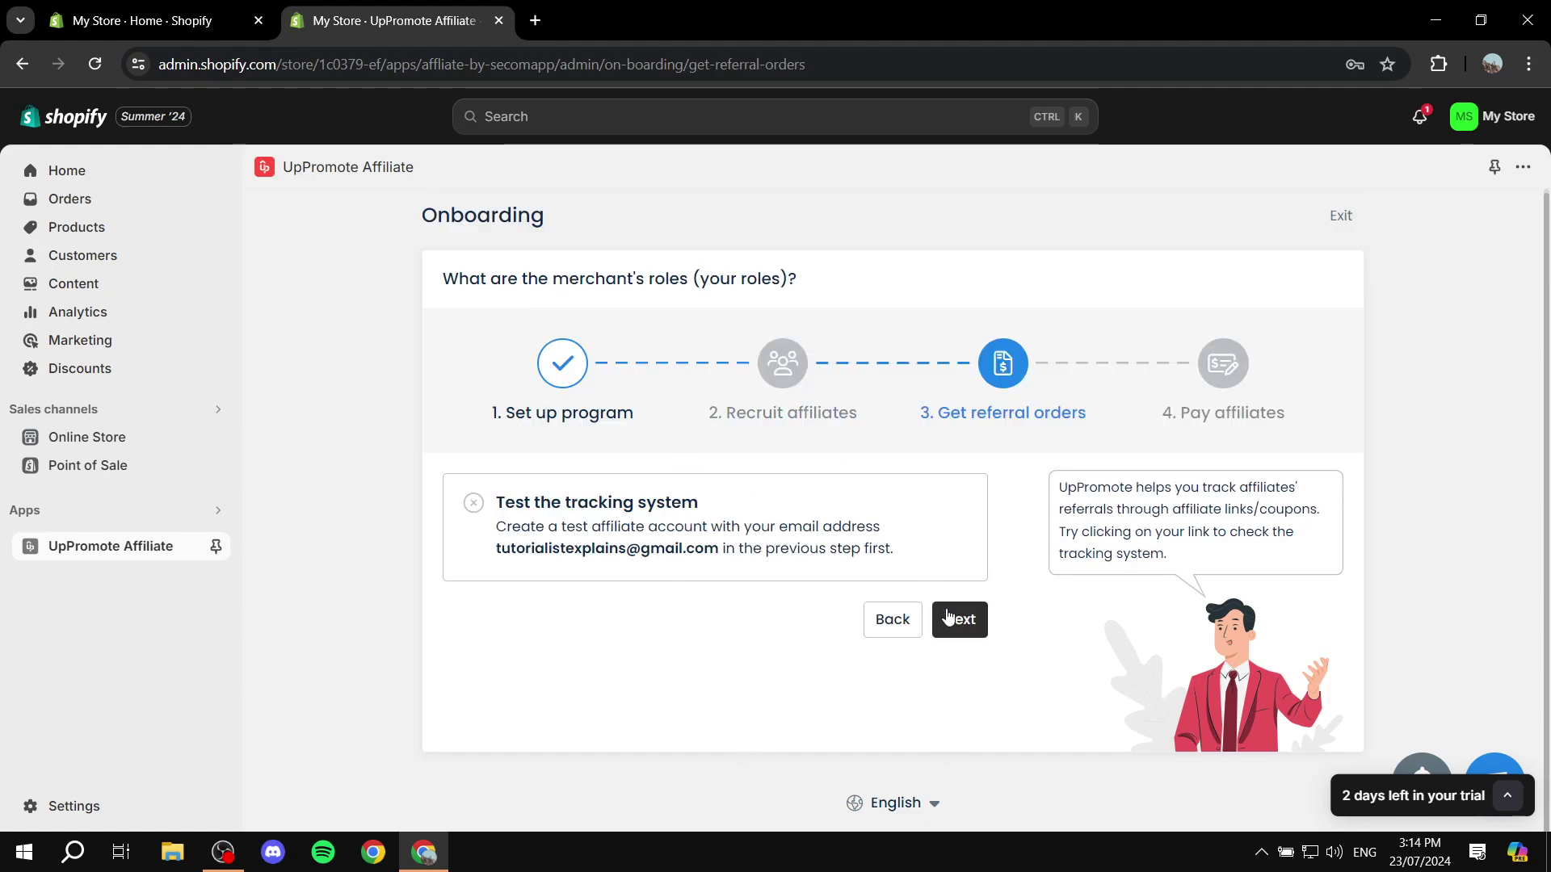
left_click(947, 619)
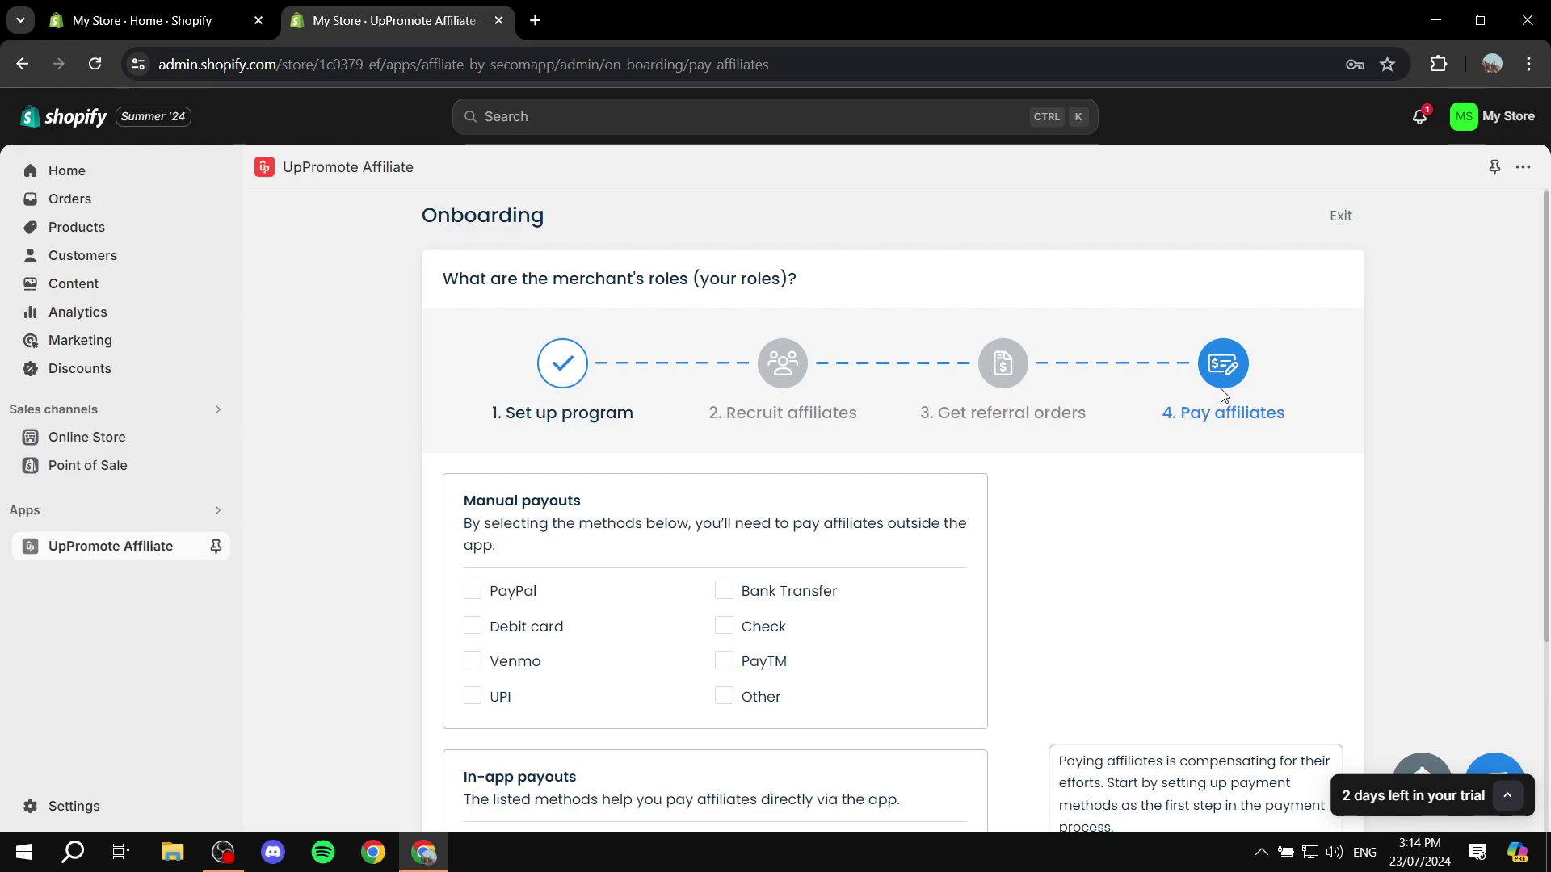
scroll(1235, 405, "down", 1)
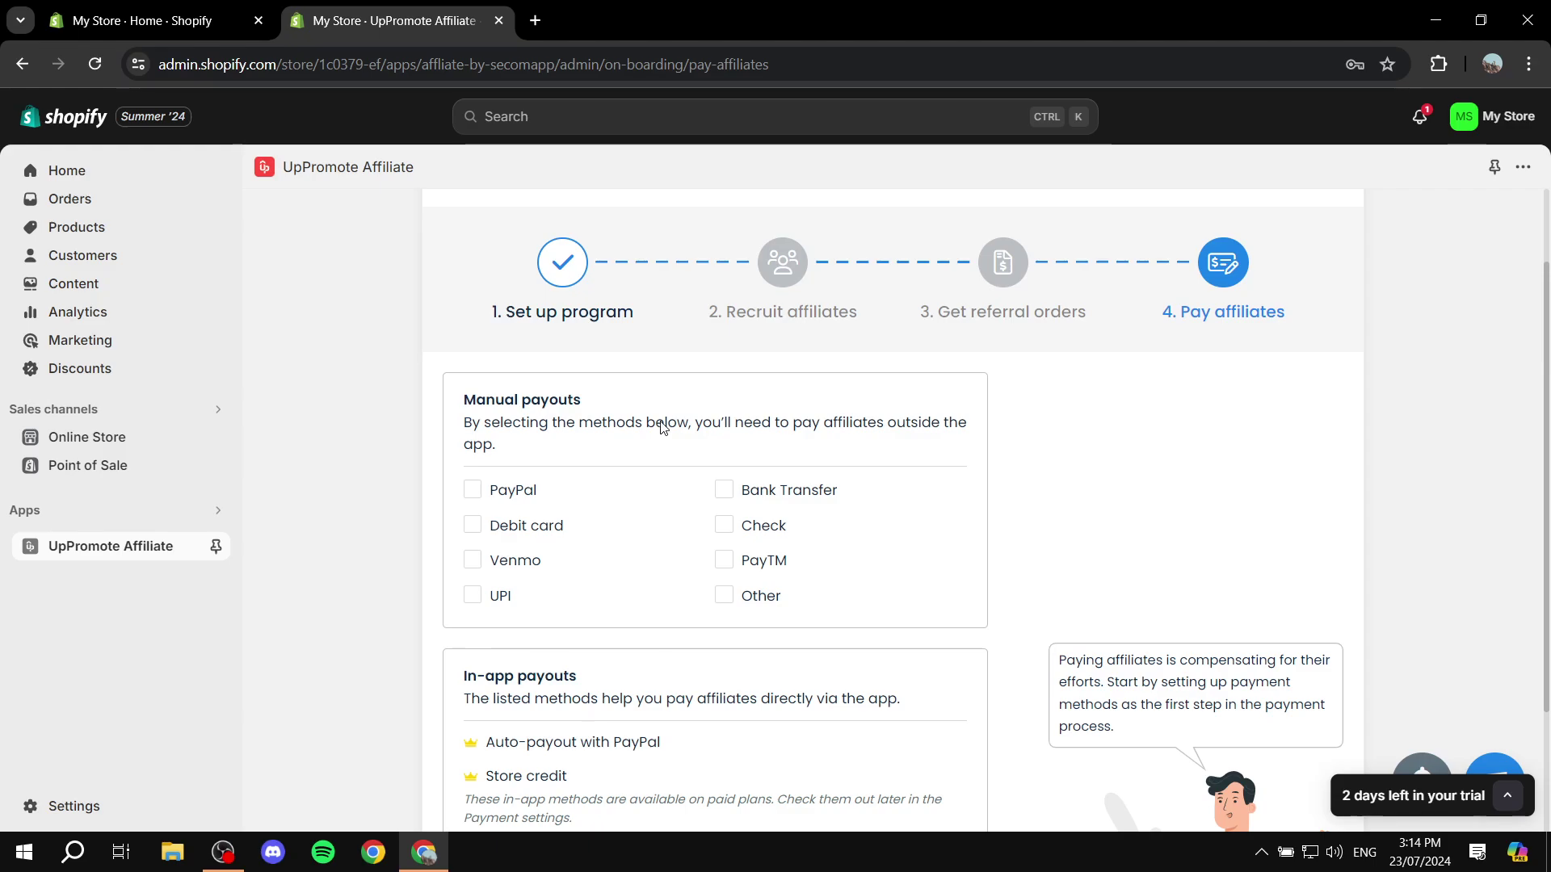
Choose PayPal as the only manual payout method, then save and finish the onboarding
left_click(473, 490)
left_click(724, 490)
left_click(473, 525)
left_click(724, 525)
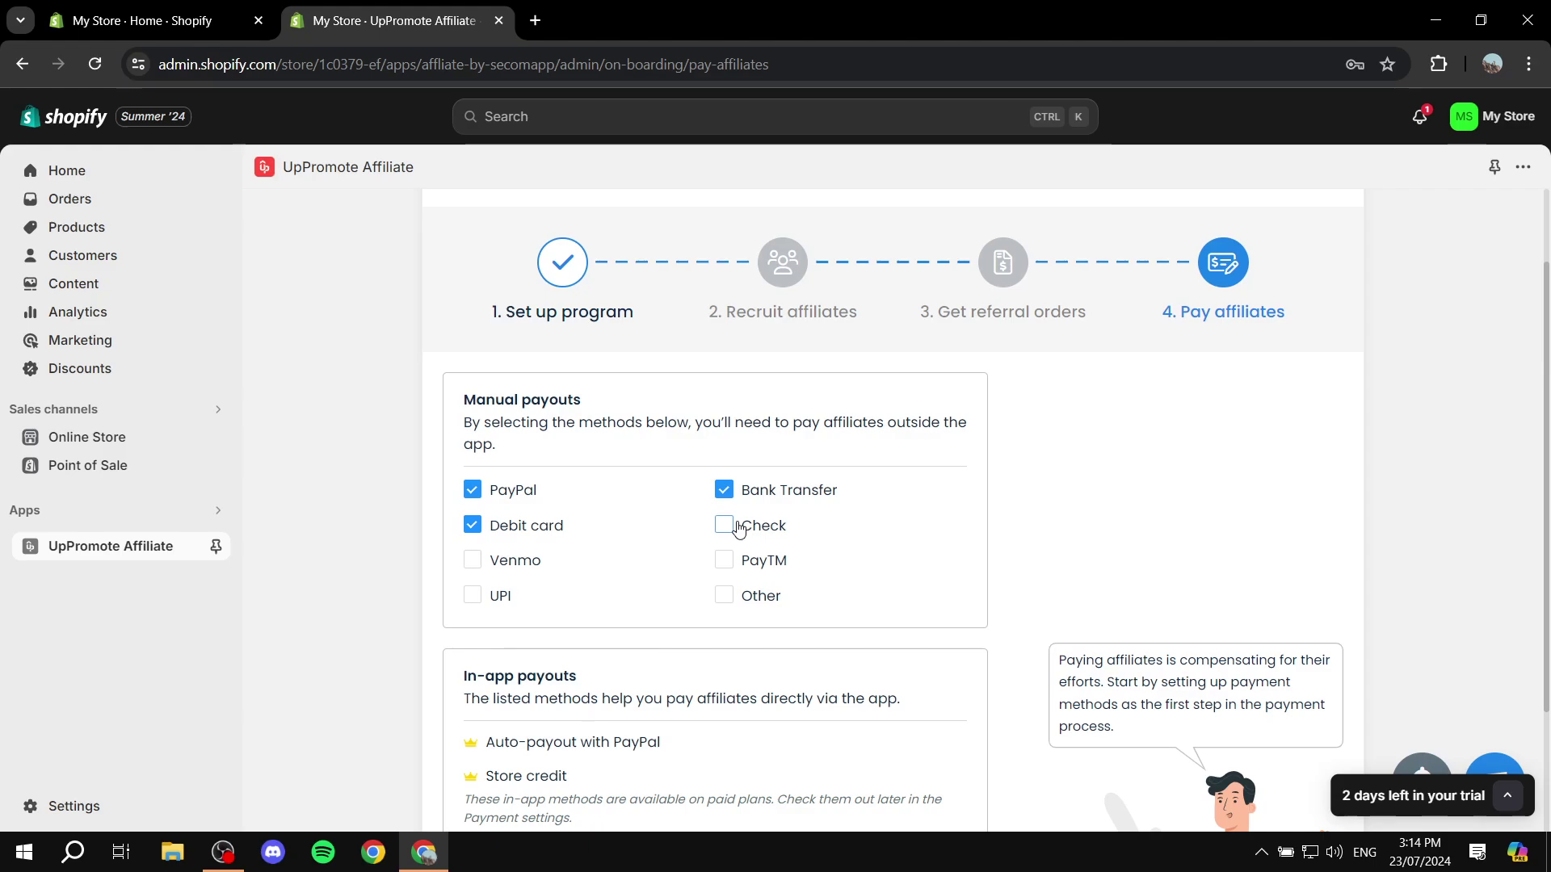
left_click(724, 491)
left_click(727, 526)
left_click(473, 529)
left_click(1172, 489)
scroll(1102, 392, "down", 3)
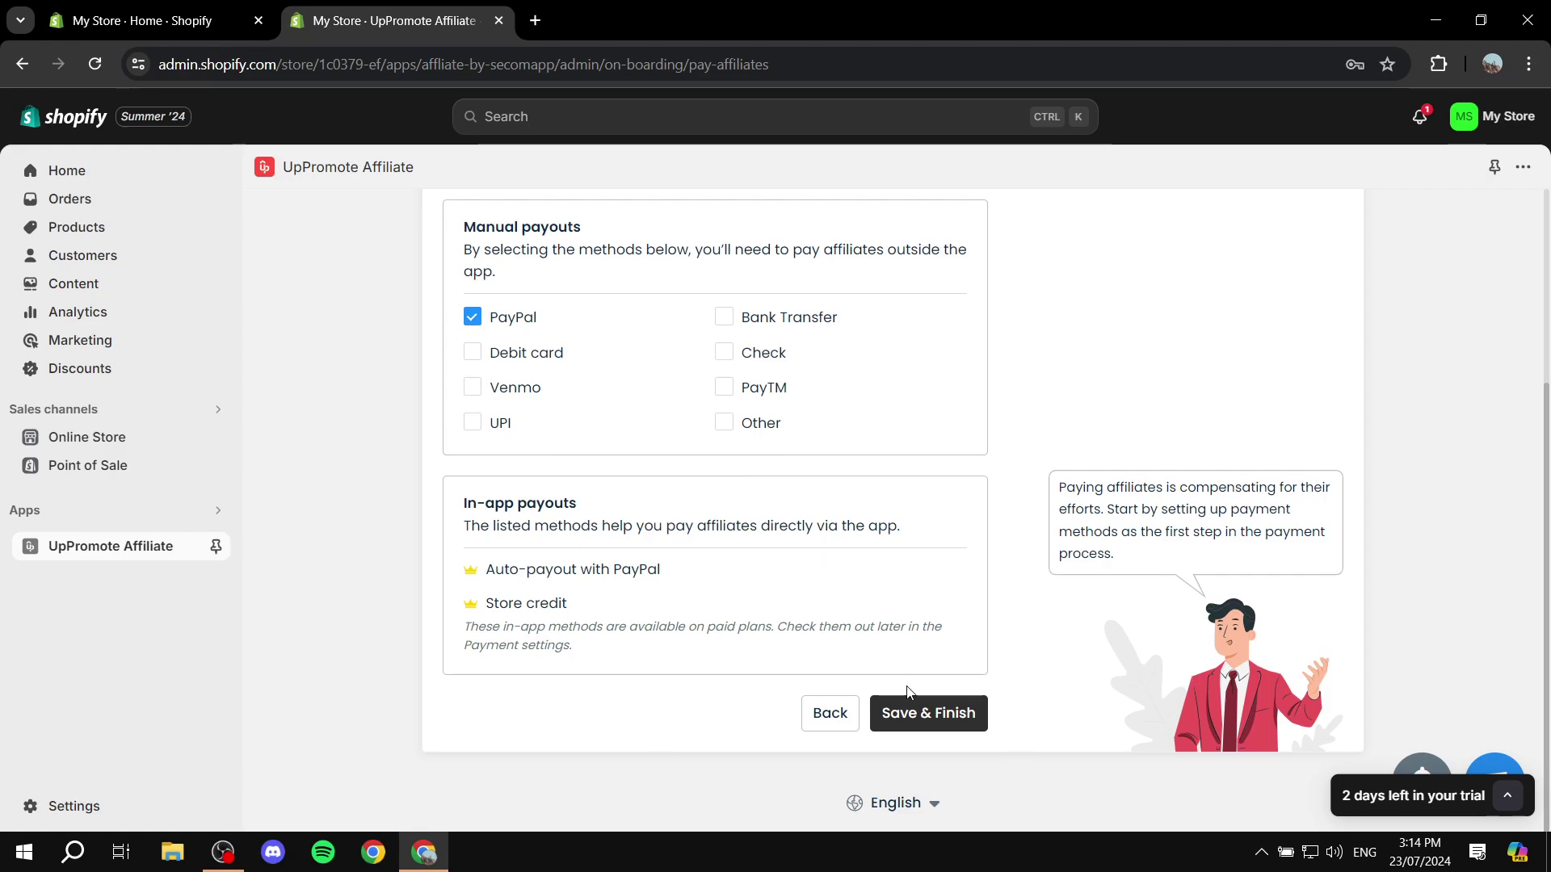
left_click(899, 713)
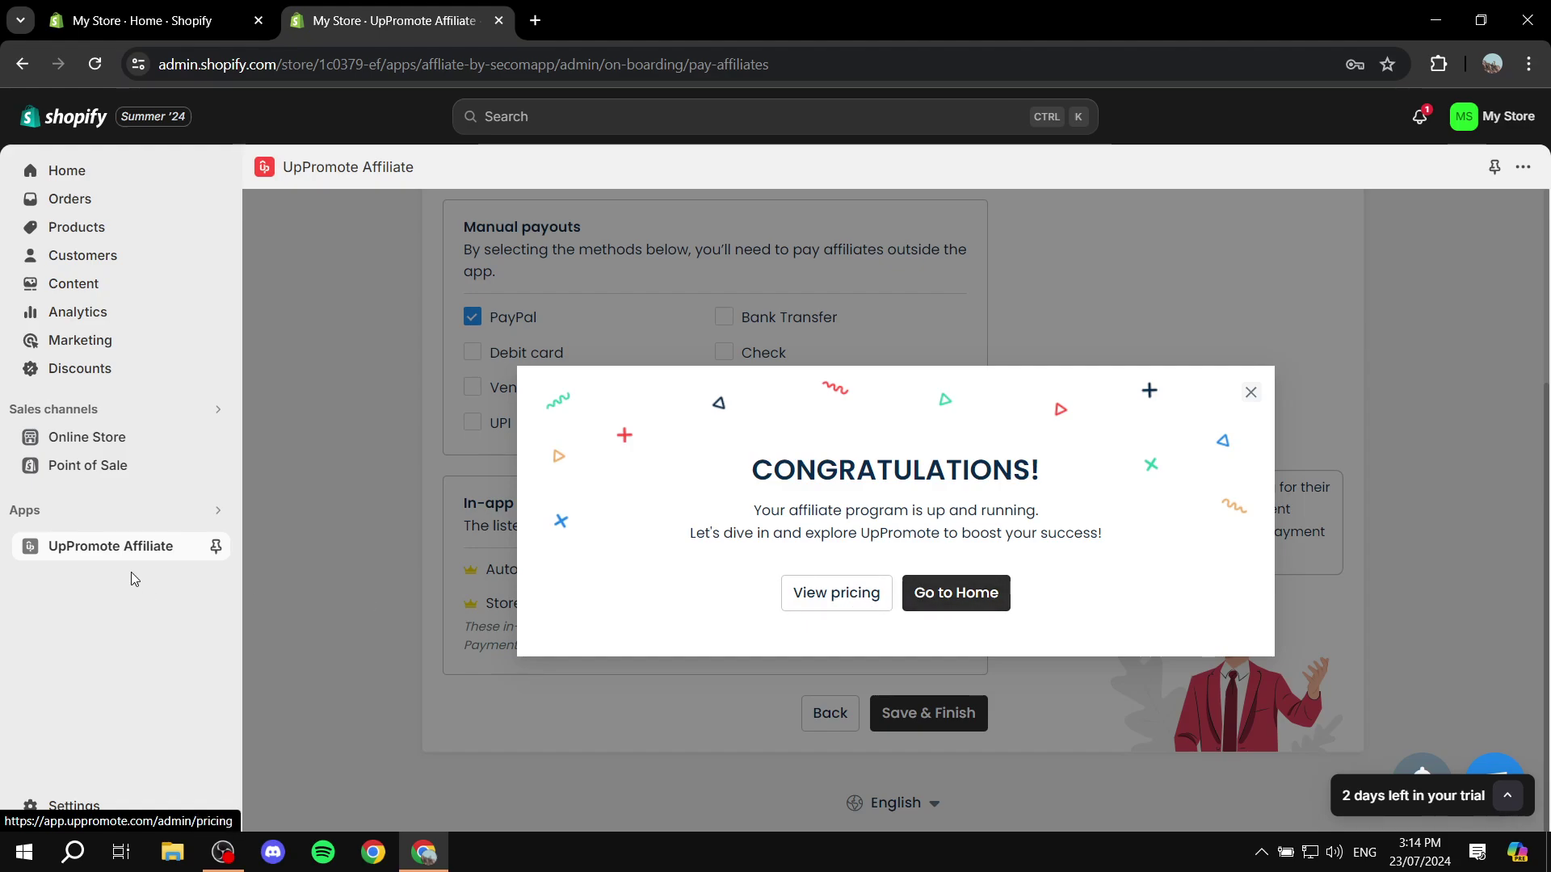
Go to the UpPromote home page and look over its overview, setup tasks and registration form section
left_click(910, 592)
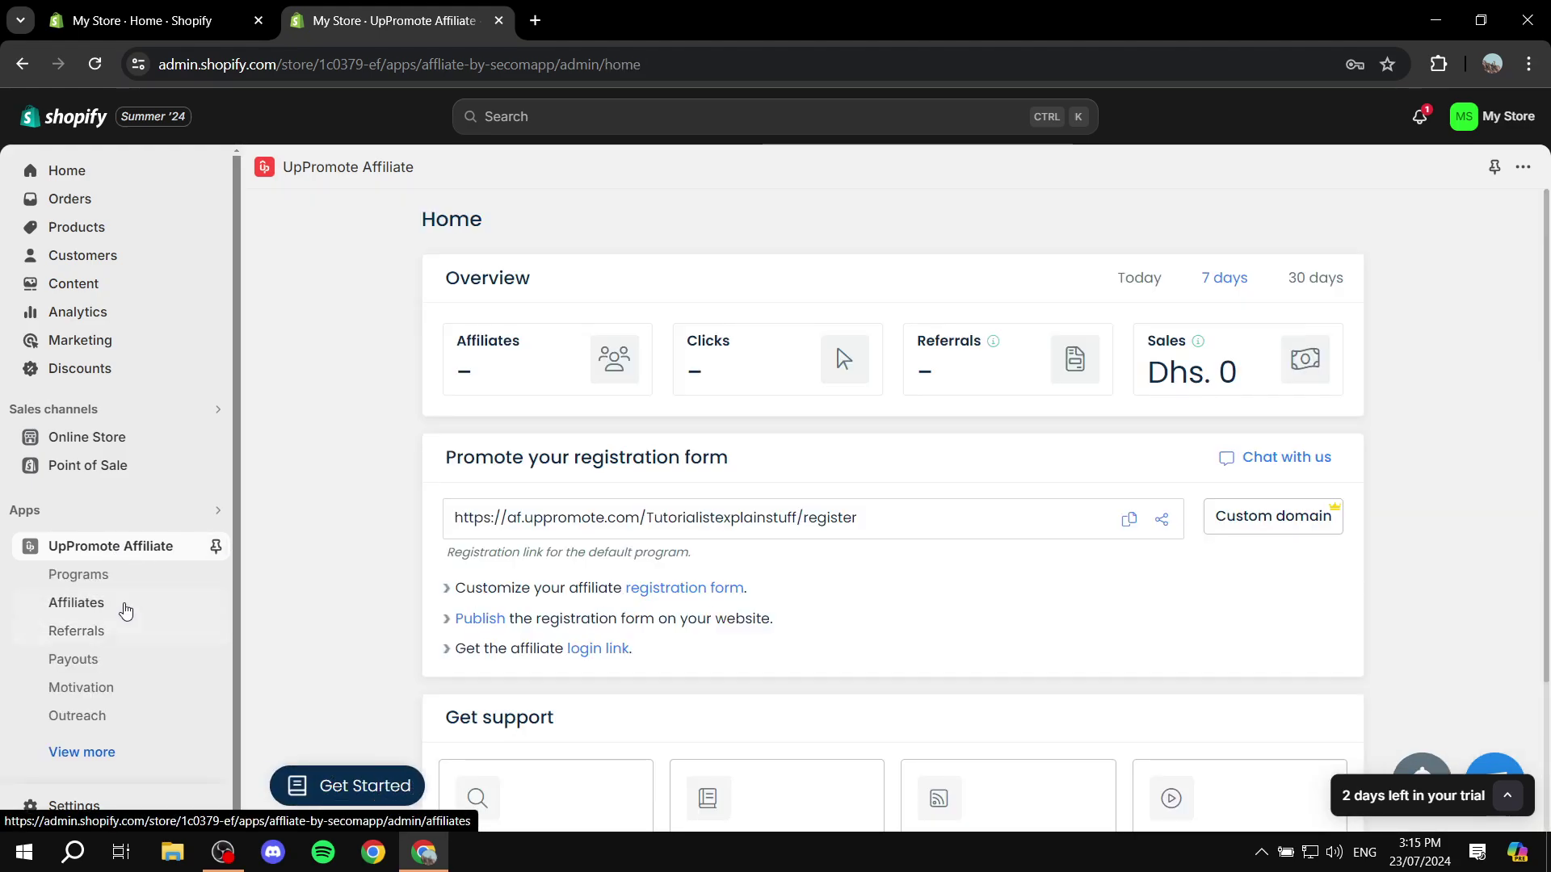
left_click(610, 252)
scroll(744, 370, "down", 5)
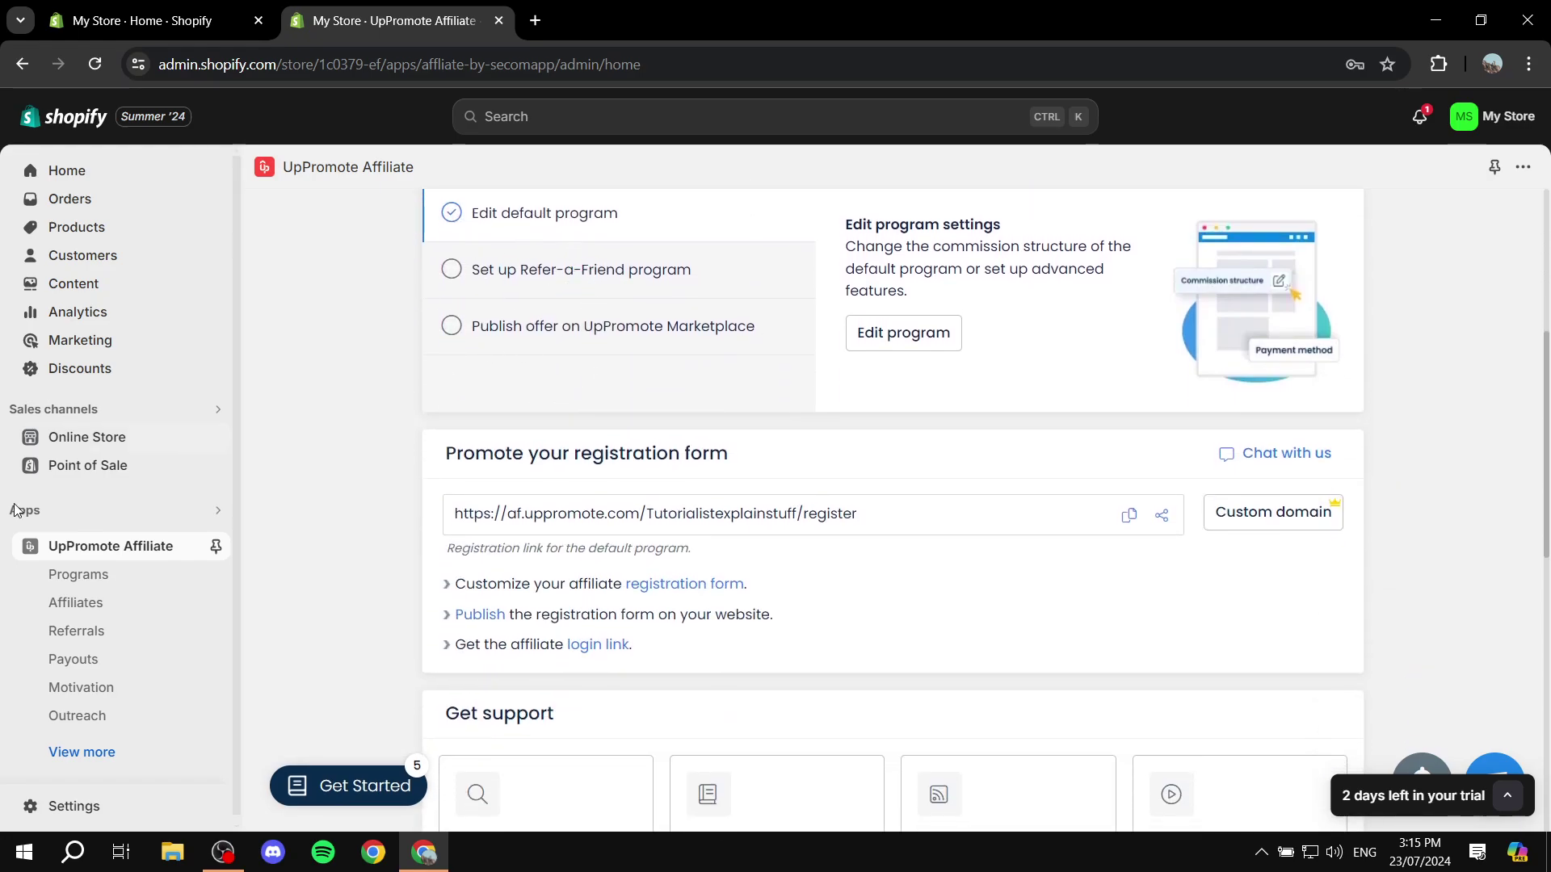
Examine the affiliate program list and the plan requirement for adding another program
left_click(73, 581)
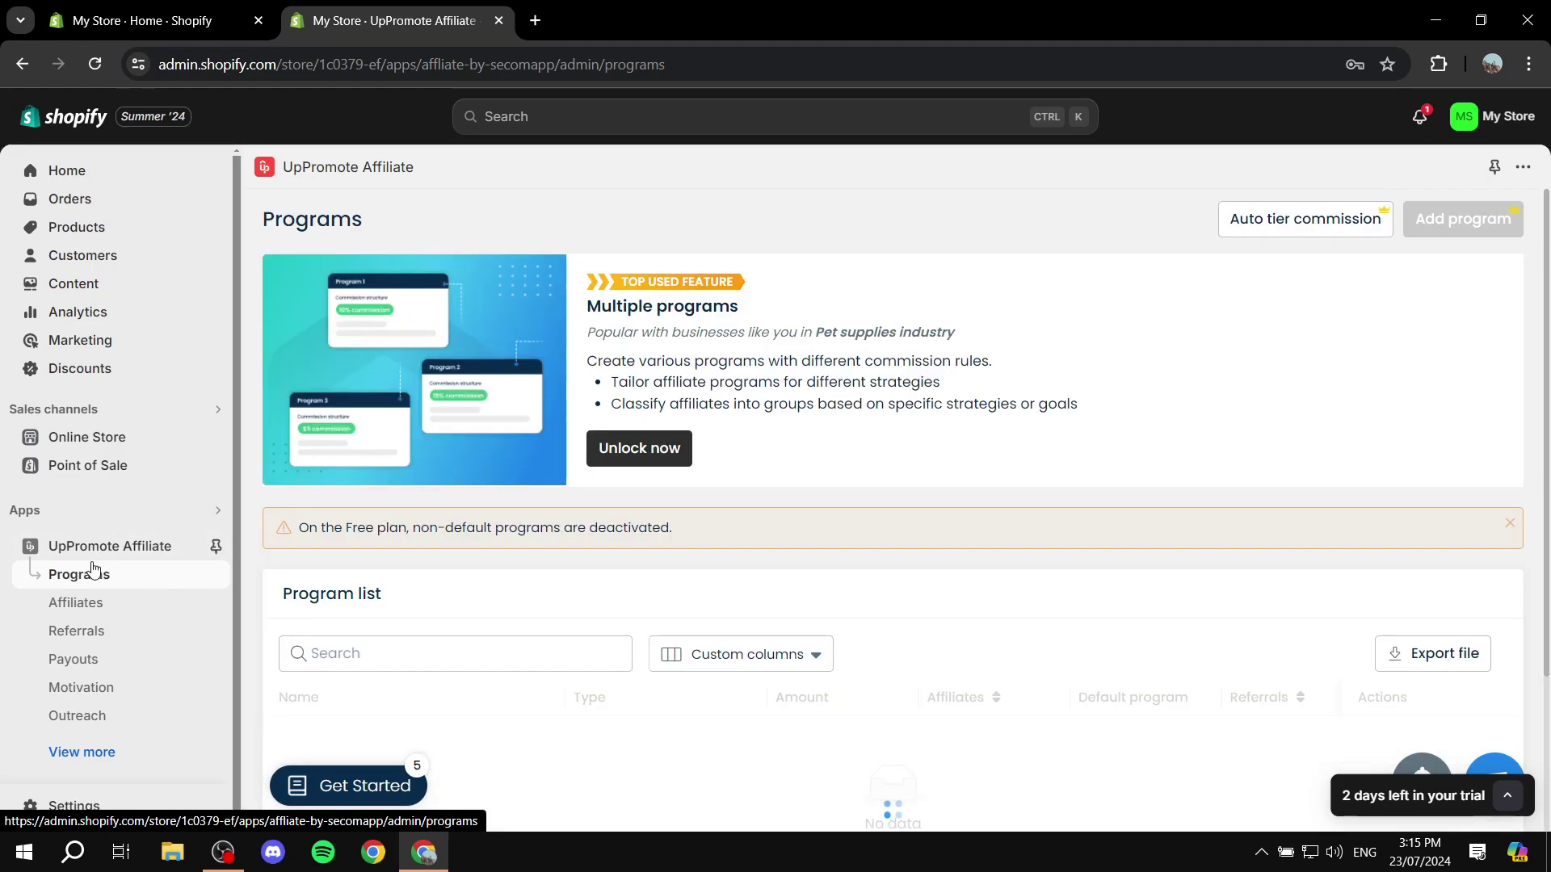
scroll(862, 440, "down", 1)
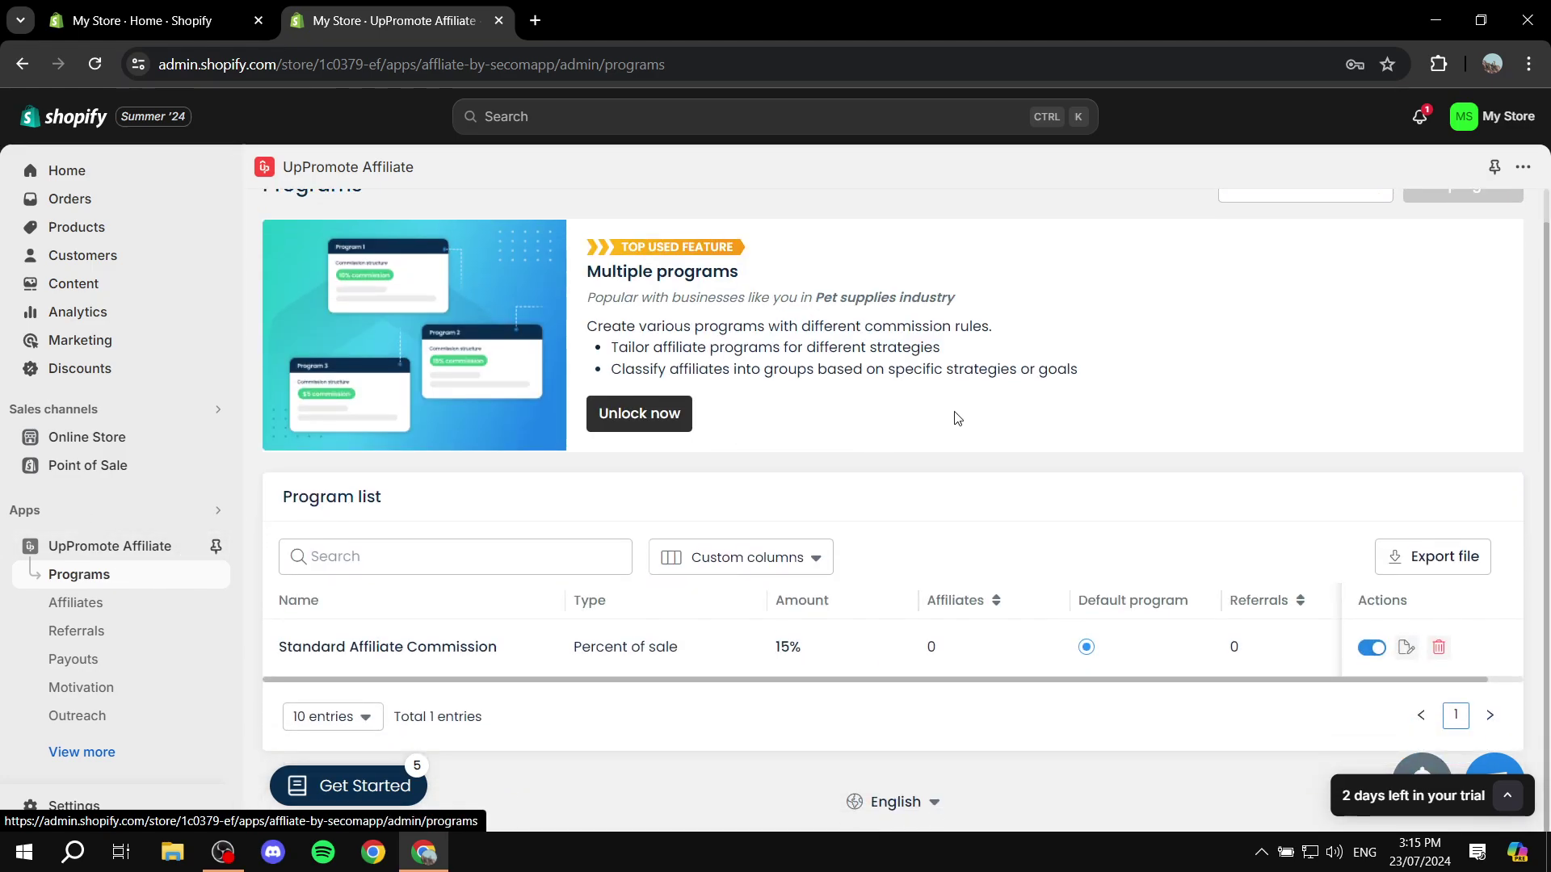
scroll(848, 602, "up", 1)
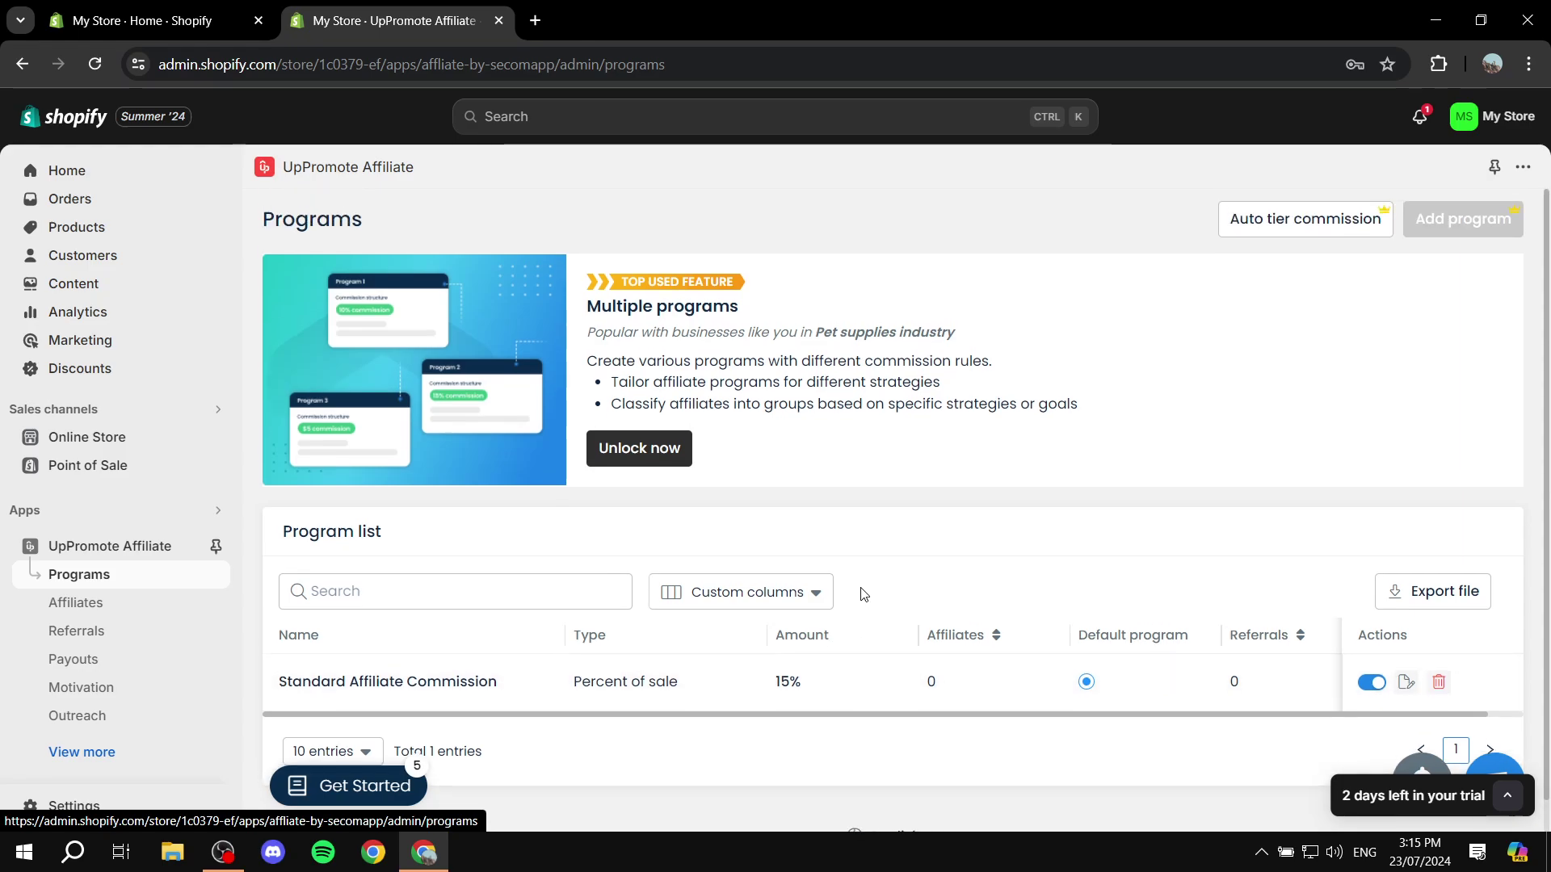
scroll(924, 540, "down", 1)
scroll(929, 533, "up", 1)
mouse_move(1505, 215)
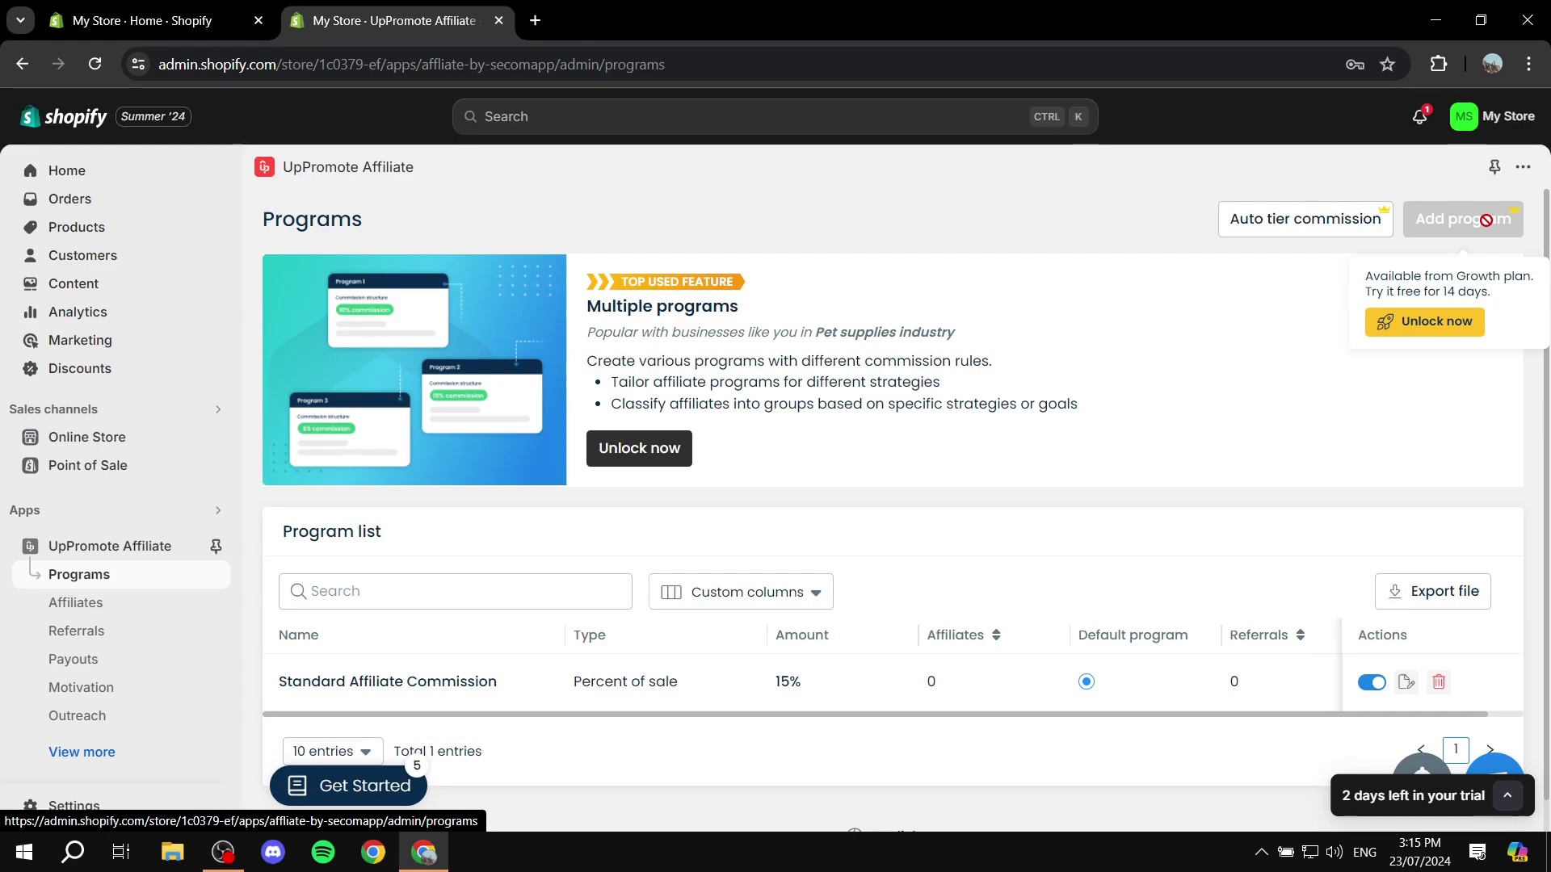
left_click_drag(1467, 278, 1539, 289)
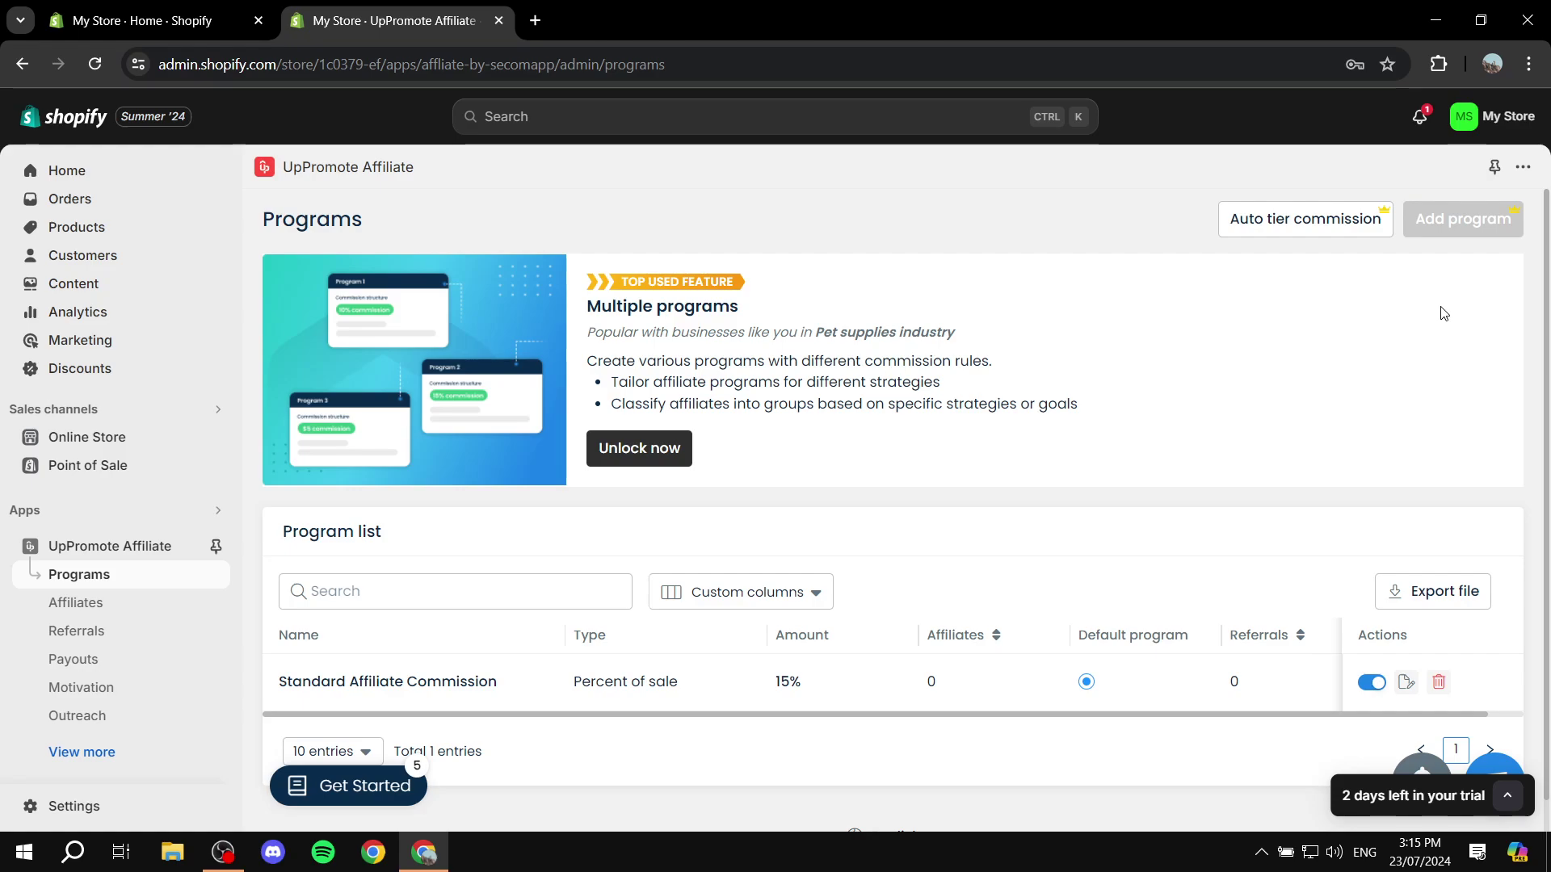
scroll(1430, 323, "down", 1)
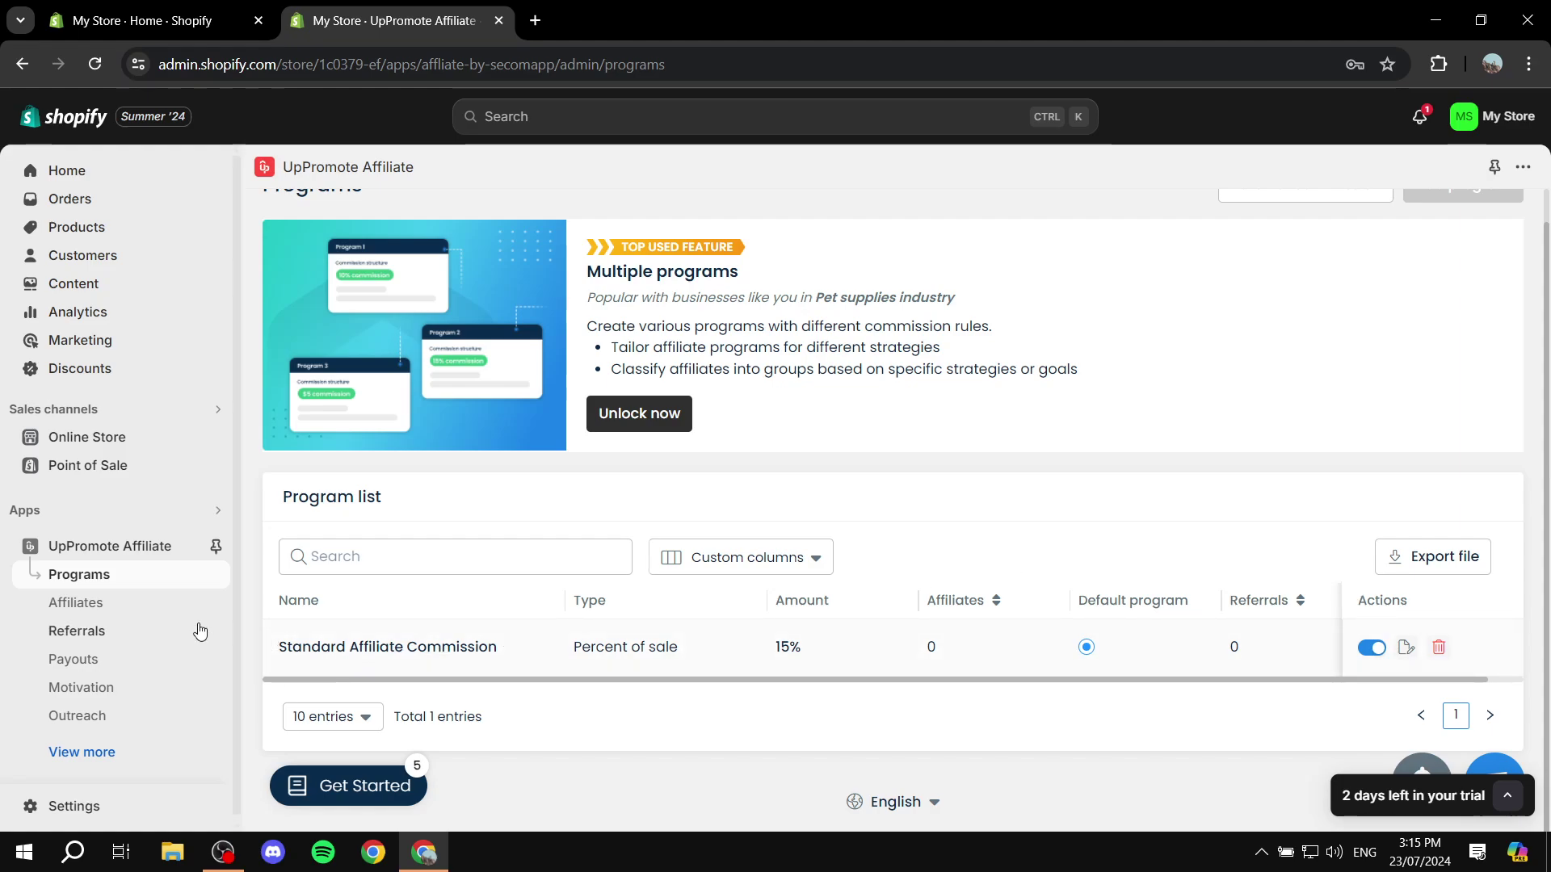
Open the form for adding a single affiliate and review its notification, program and account fields
left_click(71, 602)
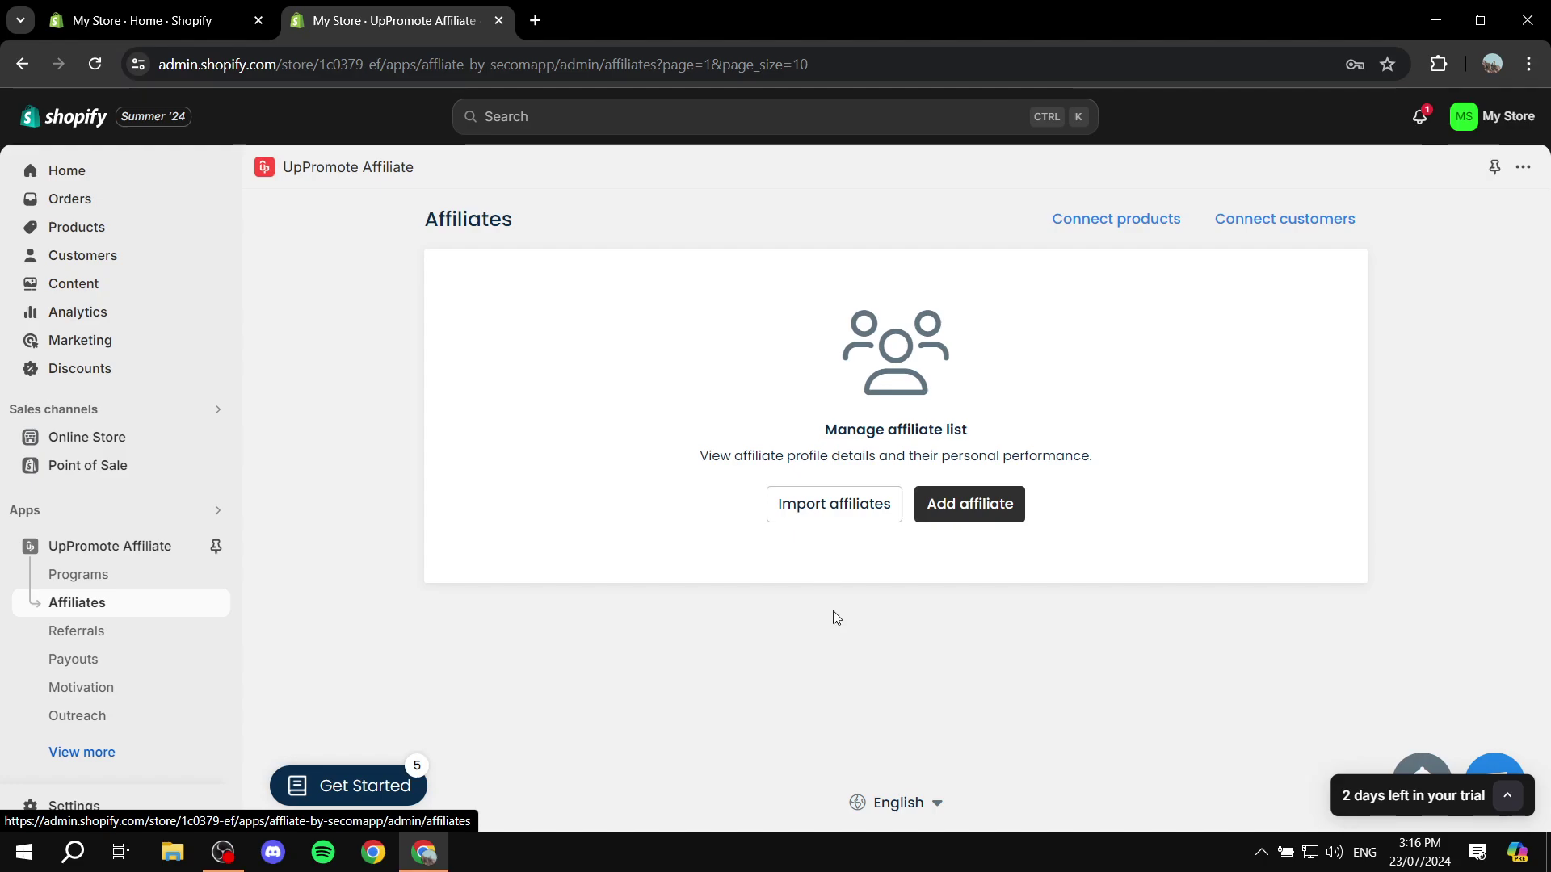
left_click(971, 515)
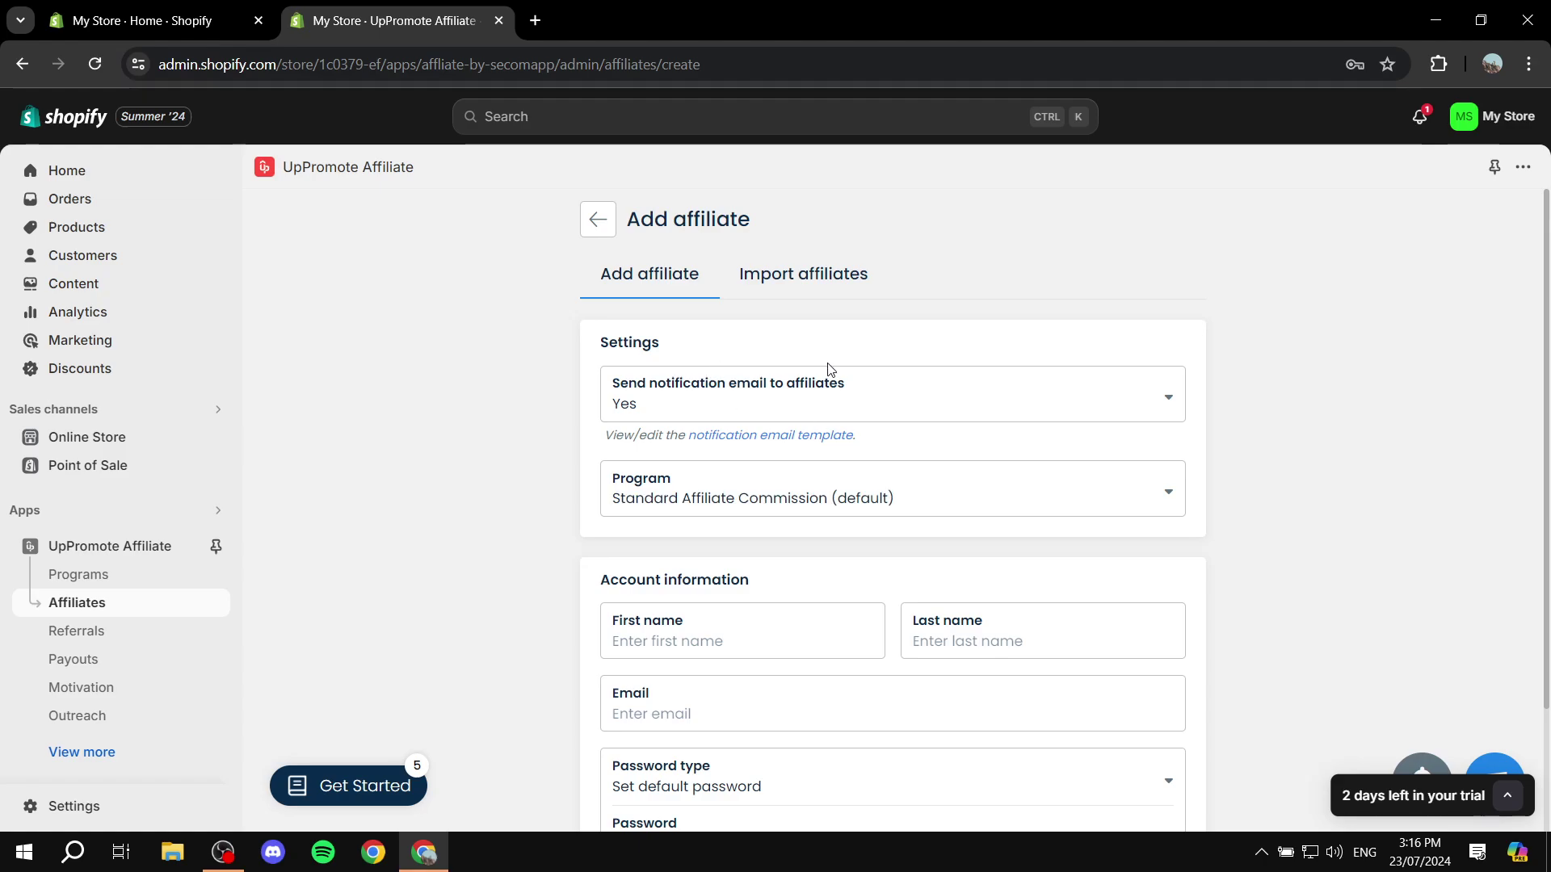
scroll(744, 400, "down", 2)
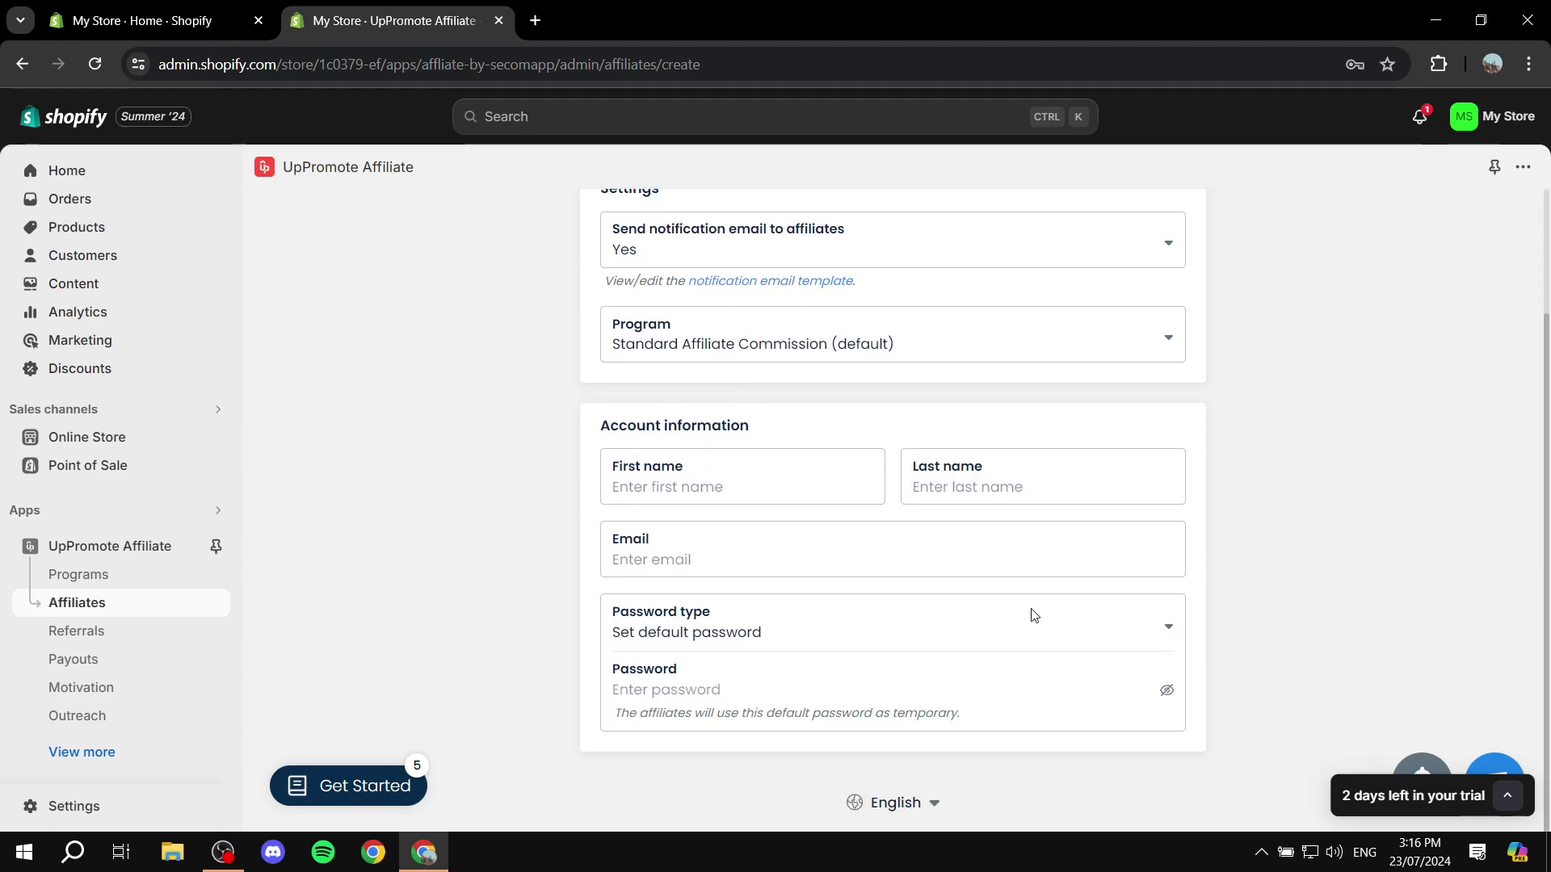
scroll(855, 590, "up", 1)
scroll(840, 533, "up", 1)
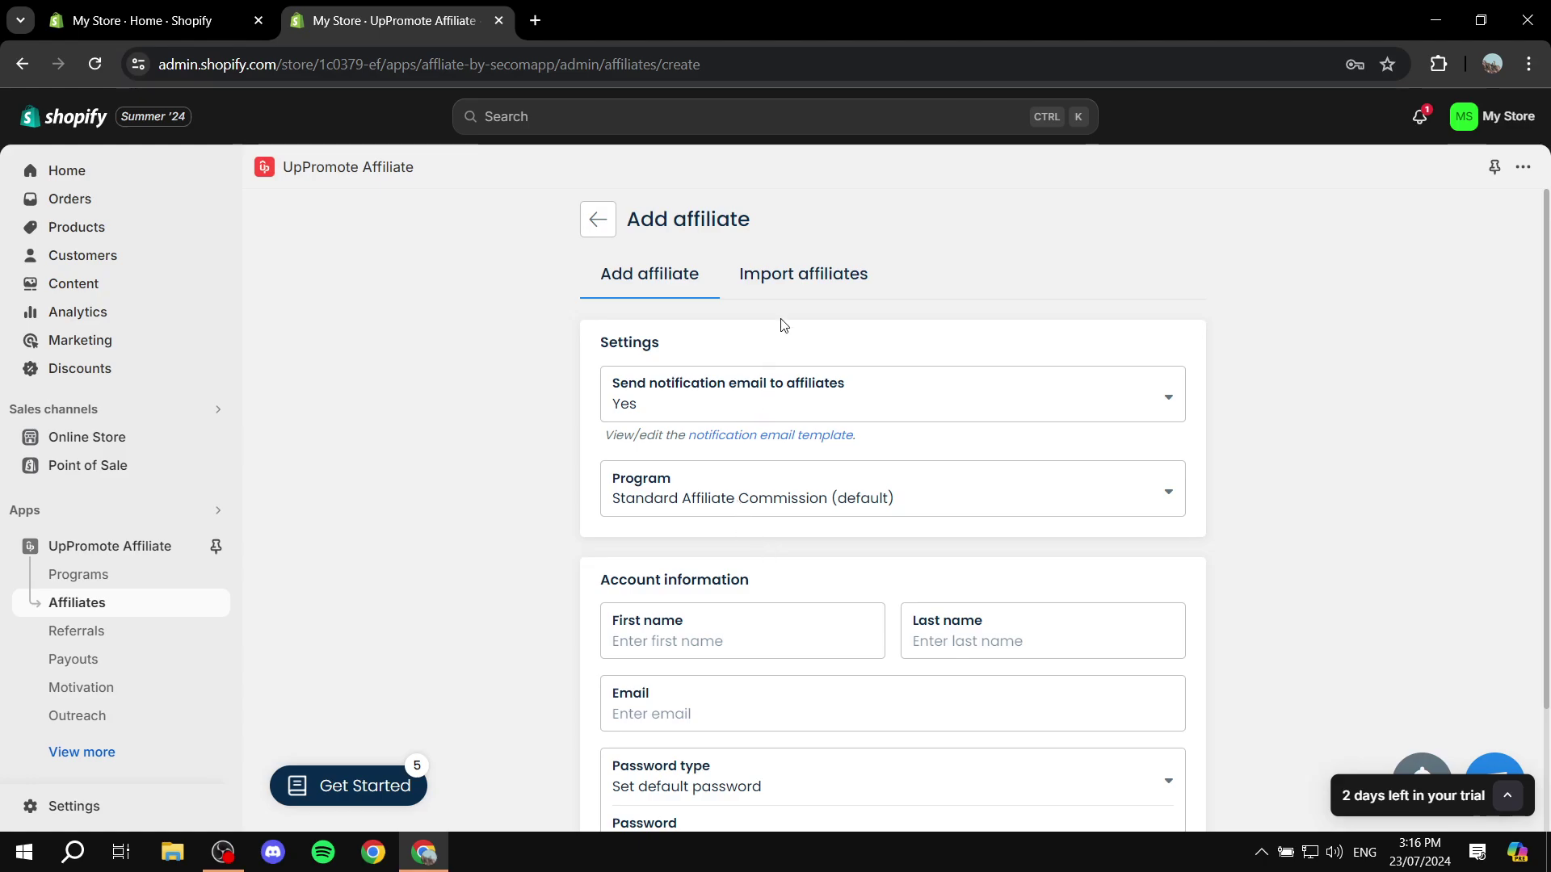
Review the affiliate import settings and CSV file requirements, and return to the affiliate list
left_click(792, 279)
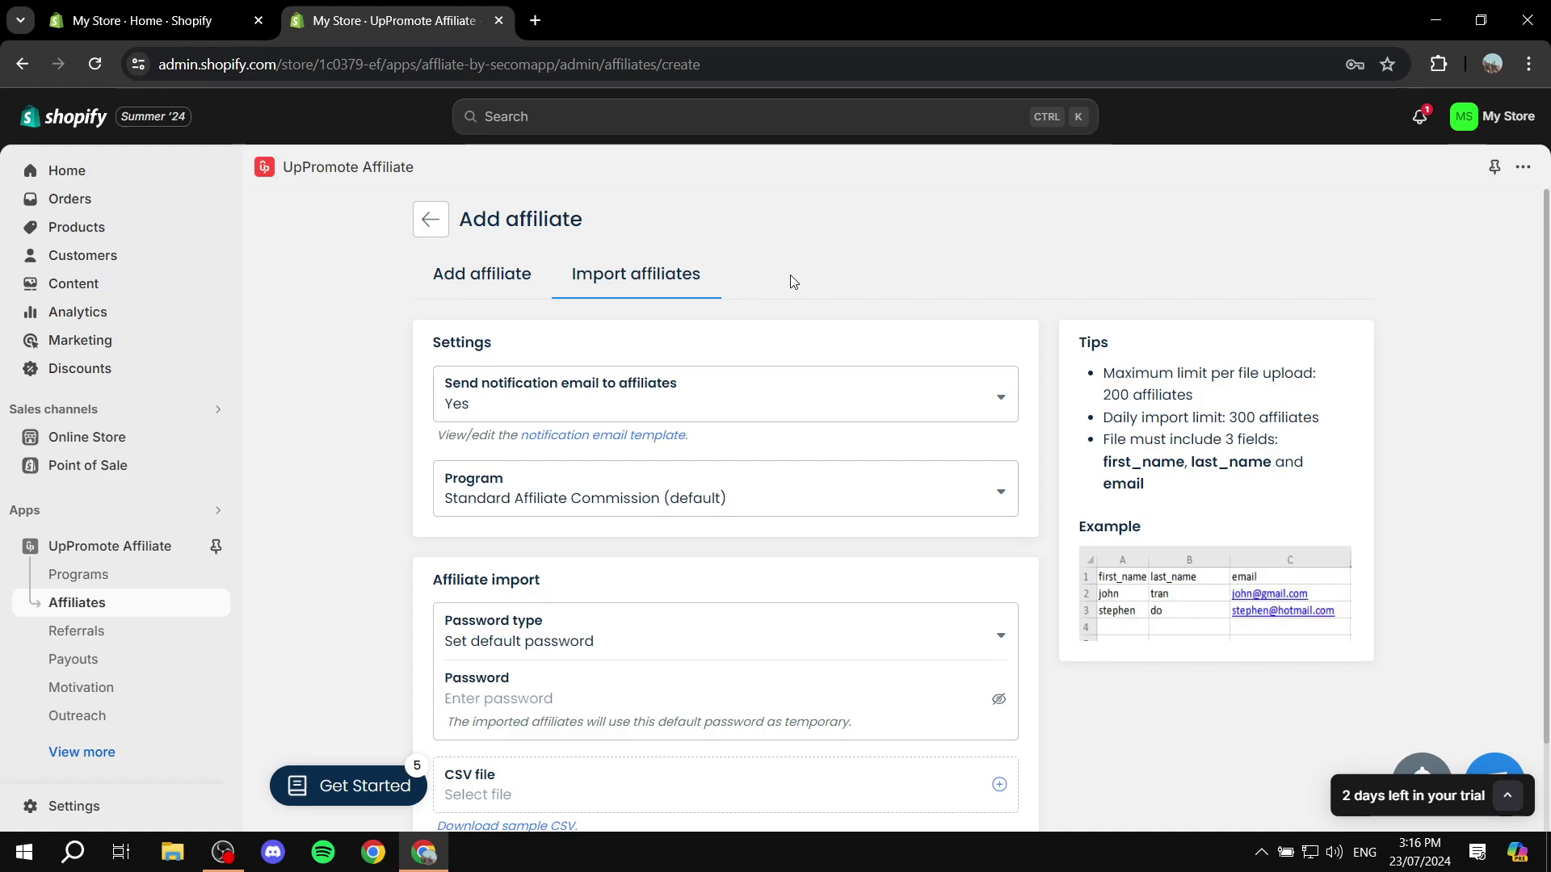
scroll(808, 364, "down", 1)
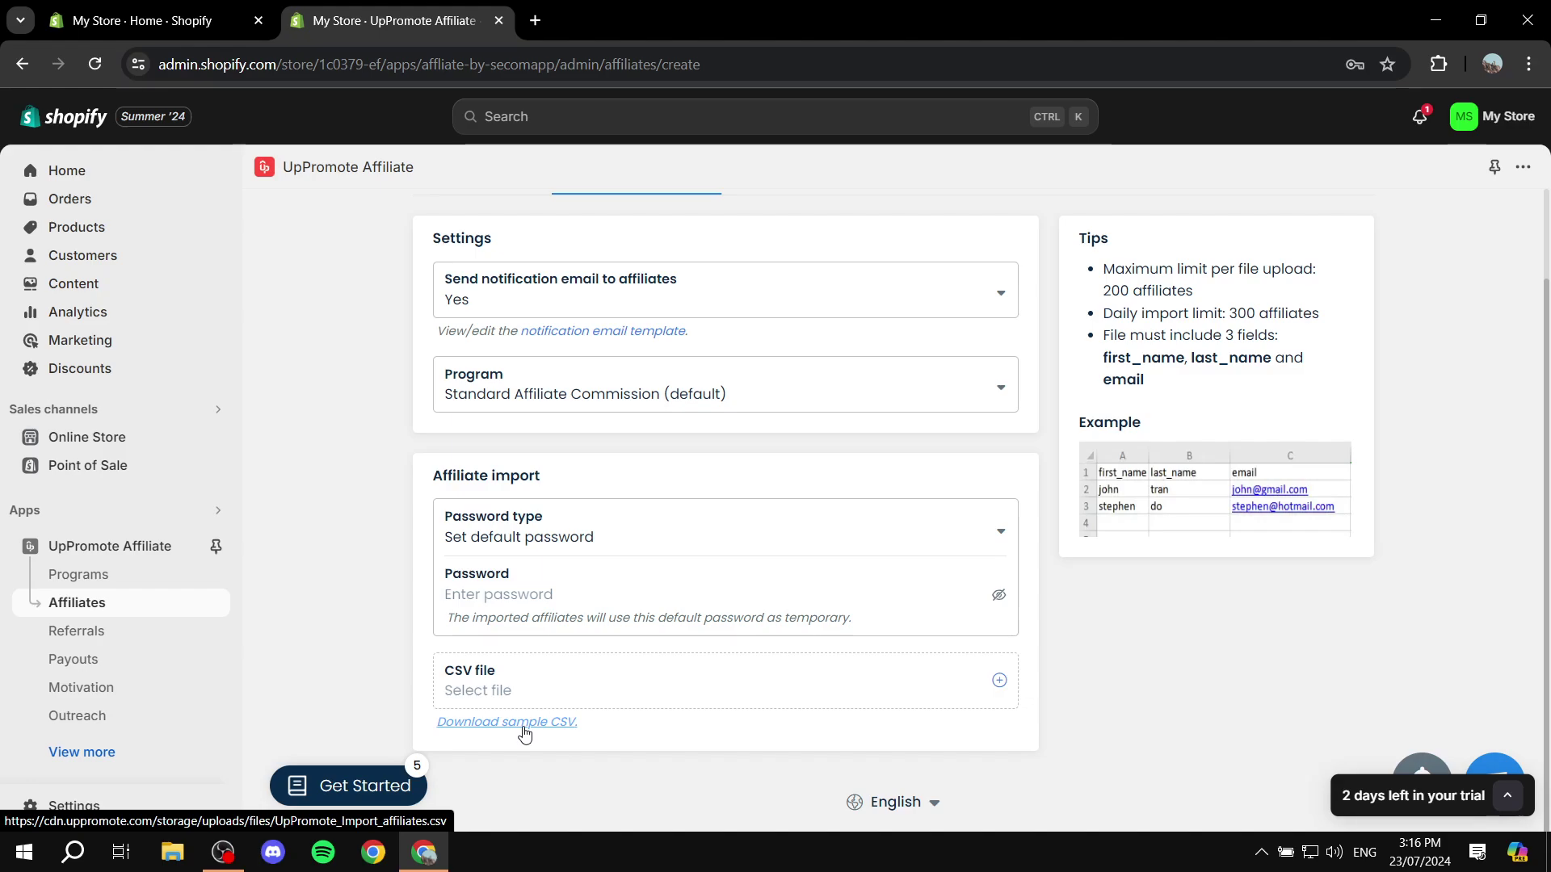
scroll(484, 404, "up", 2)
left_click(438, 225)
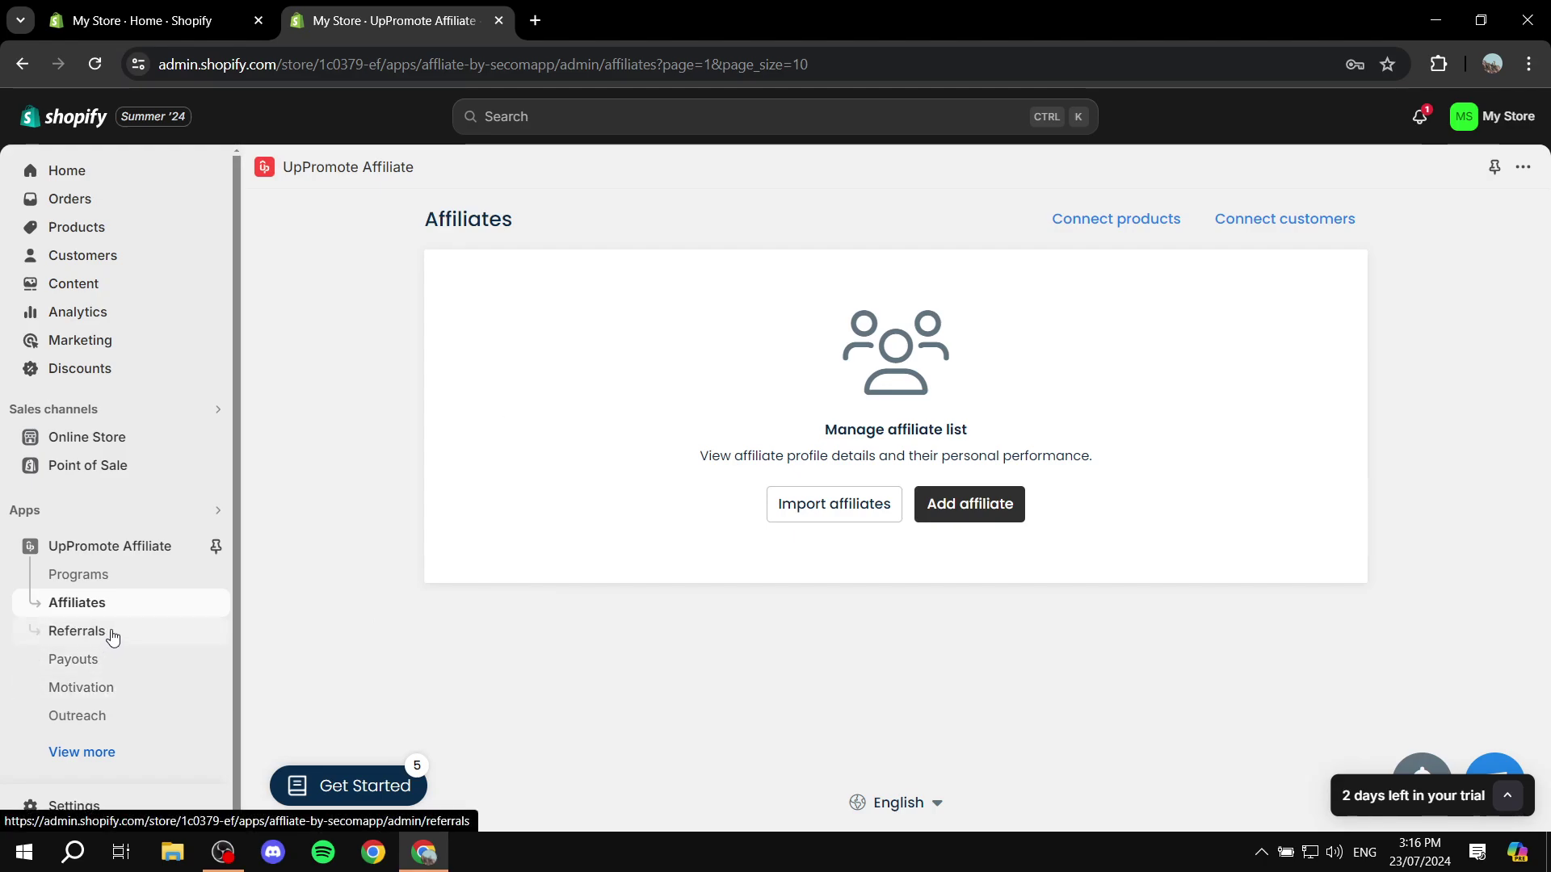
Open the manual payouts and compare the approved referrals with the paid referrals
left_click(79, 658)
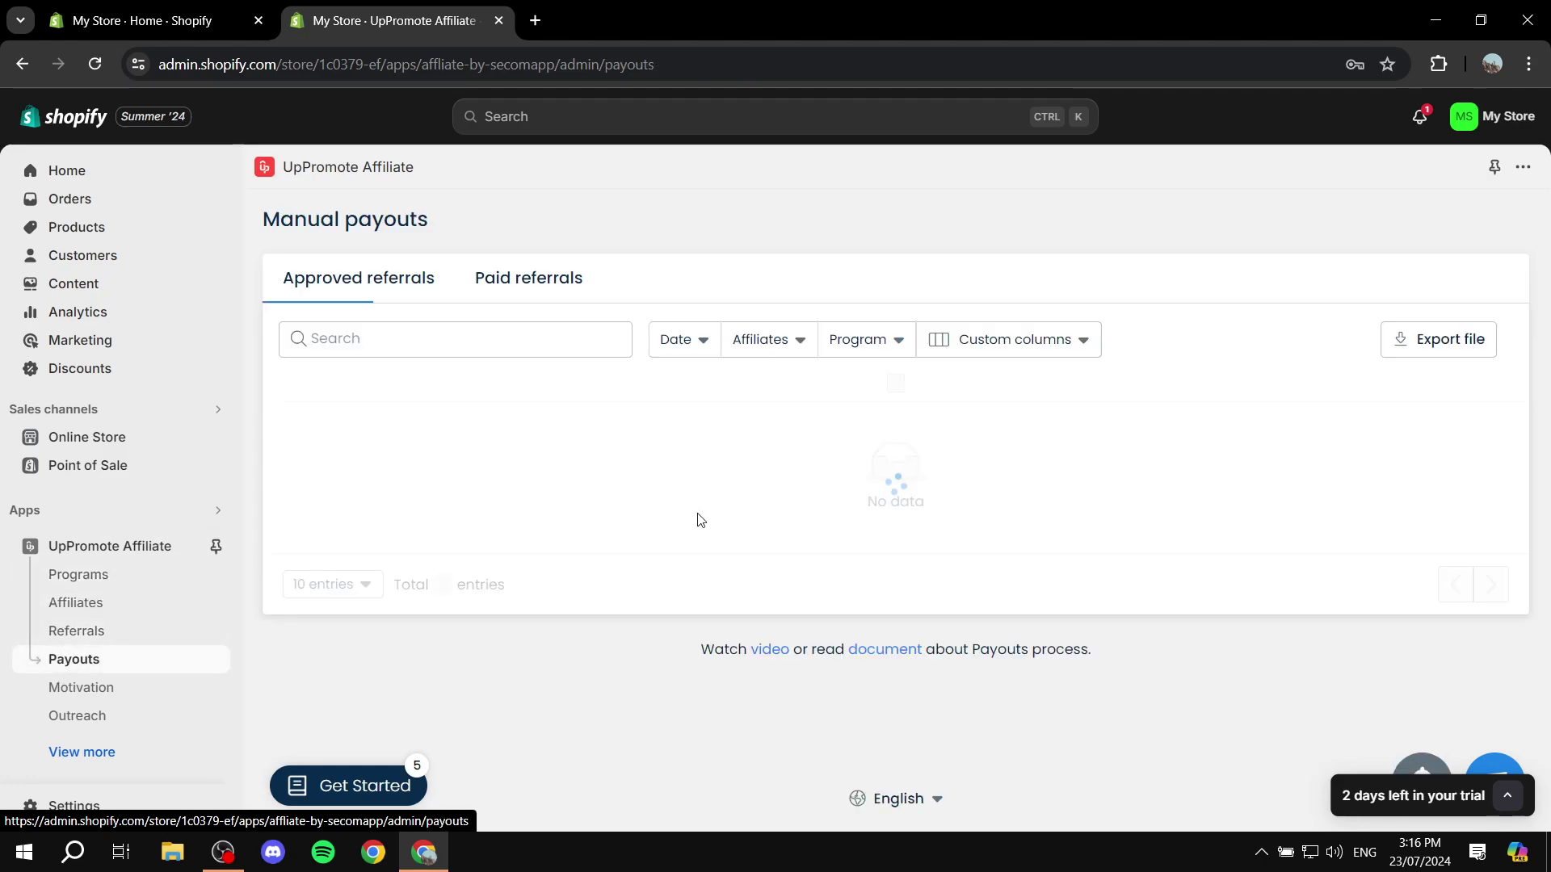
left_click(512, 277)
left_click(340, 287)
left_click(520, 277)
left_click(352, 290)
left_click(477, 277)
left_click(368, 283)
left_click(512, 281)
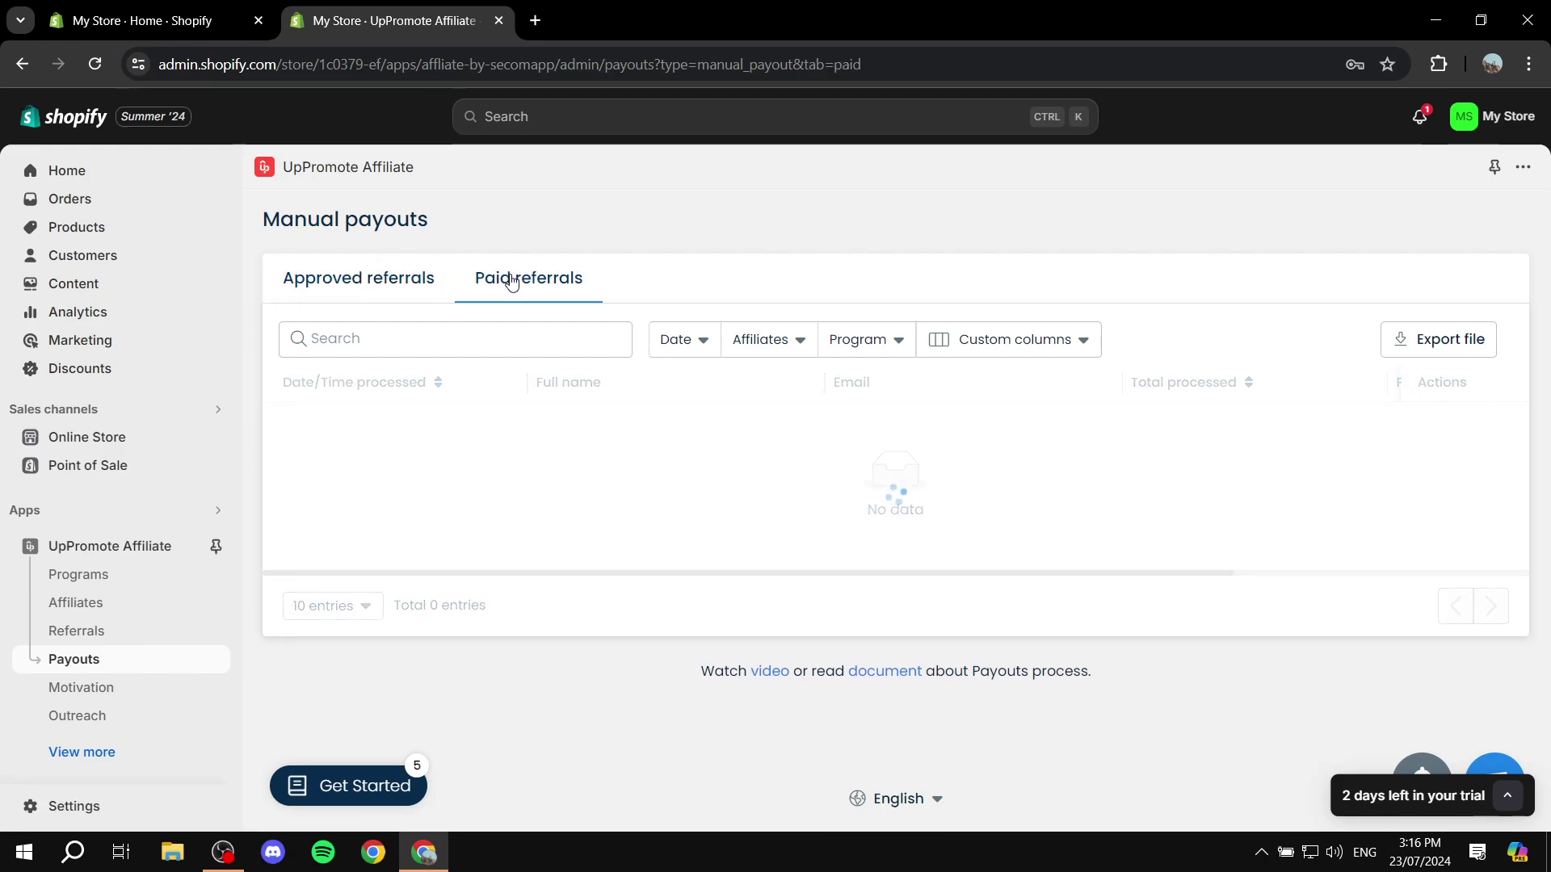
left_click(418, 284)
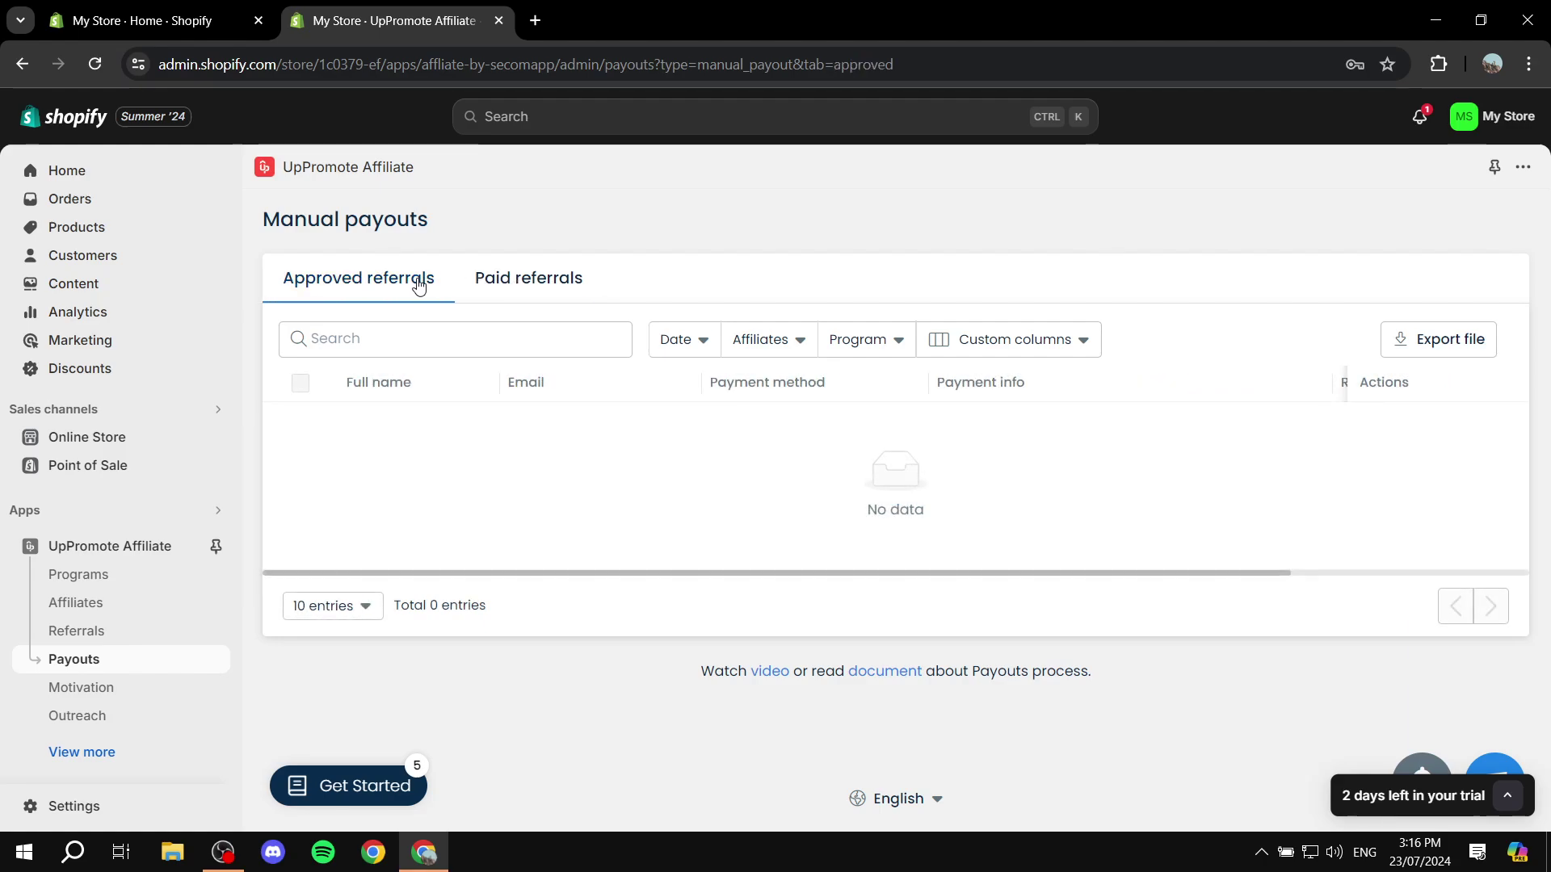
Open the Motivation section, review how coupons are assigned to affiliates, and return to the Motivation overview
left_click(85, 689)
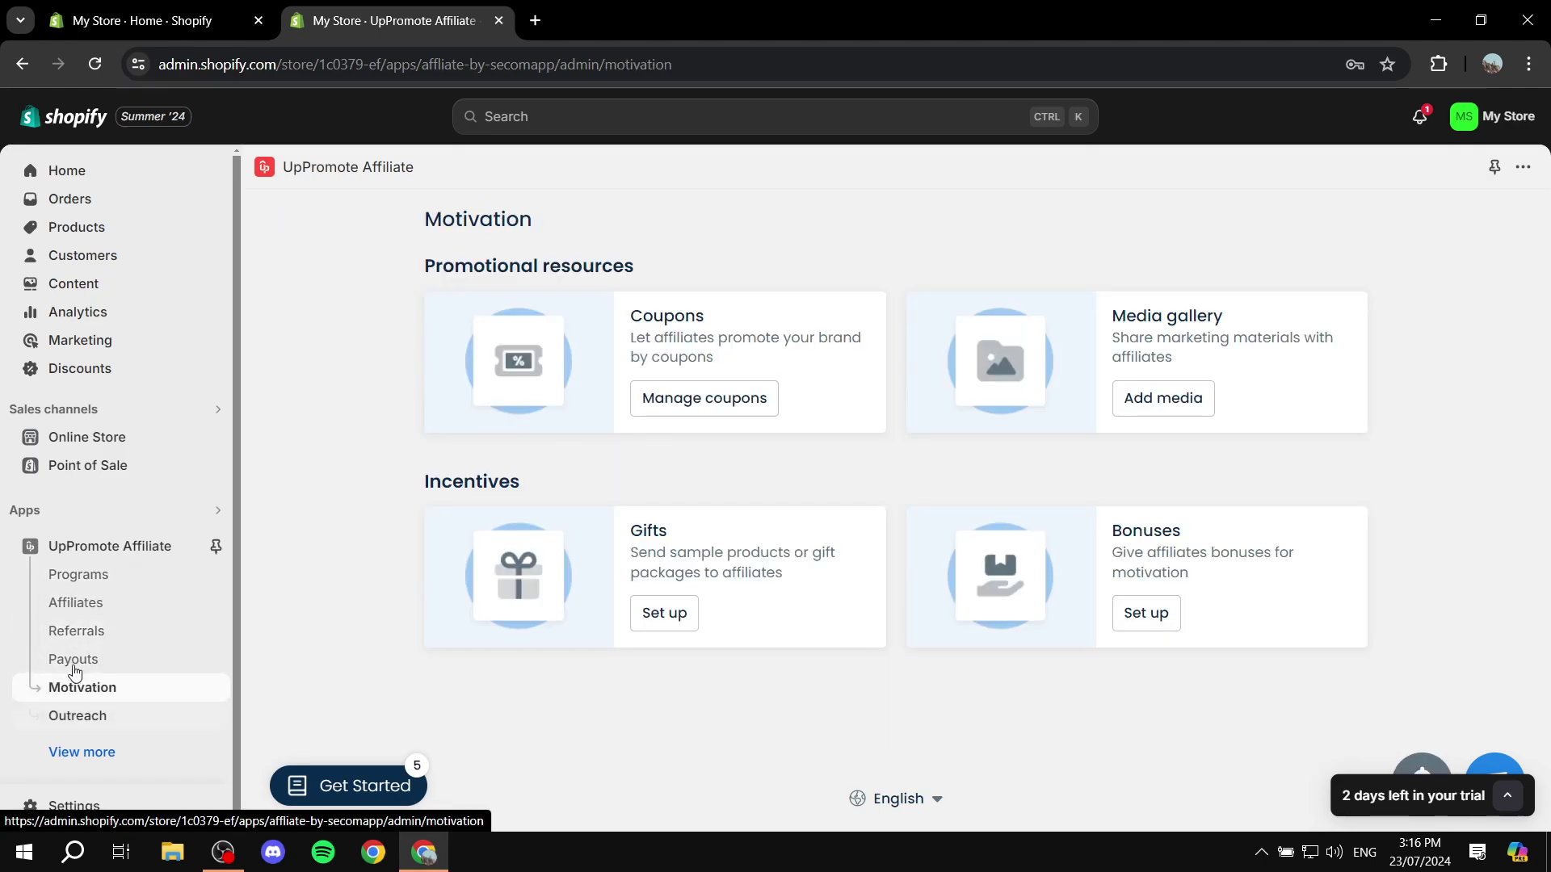
left_click_drag(628, 314, 798, 359)
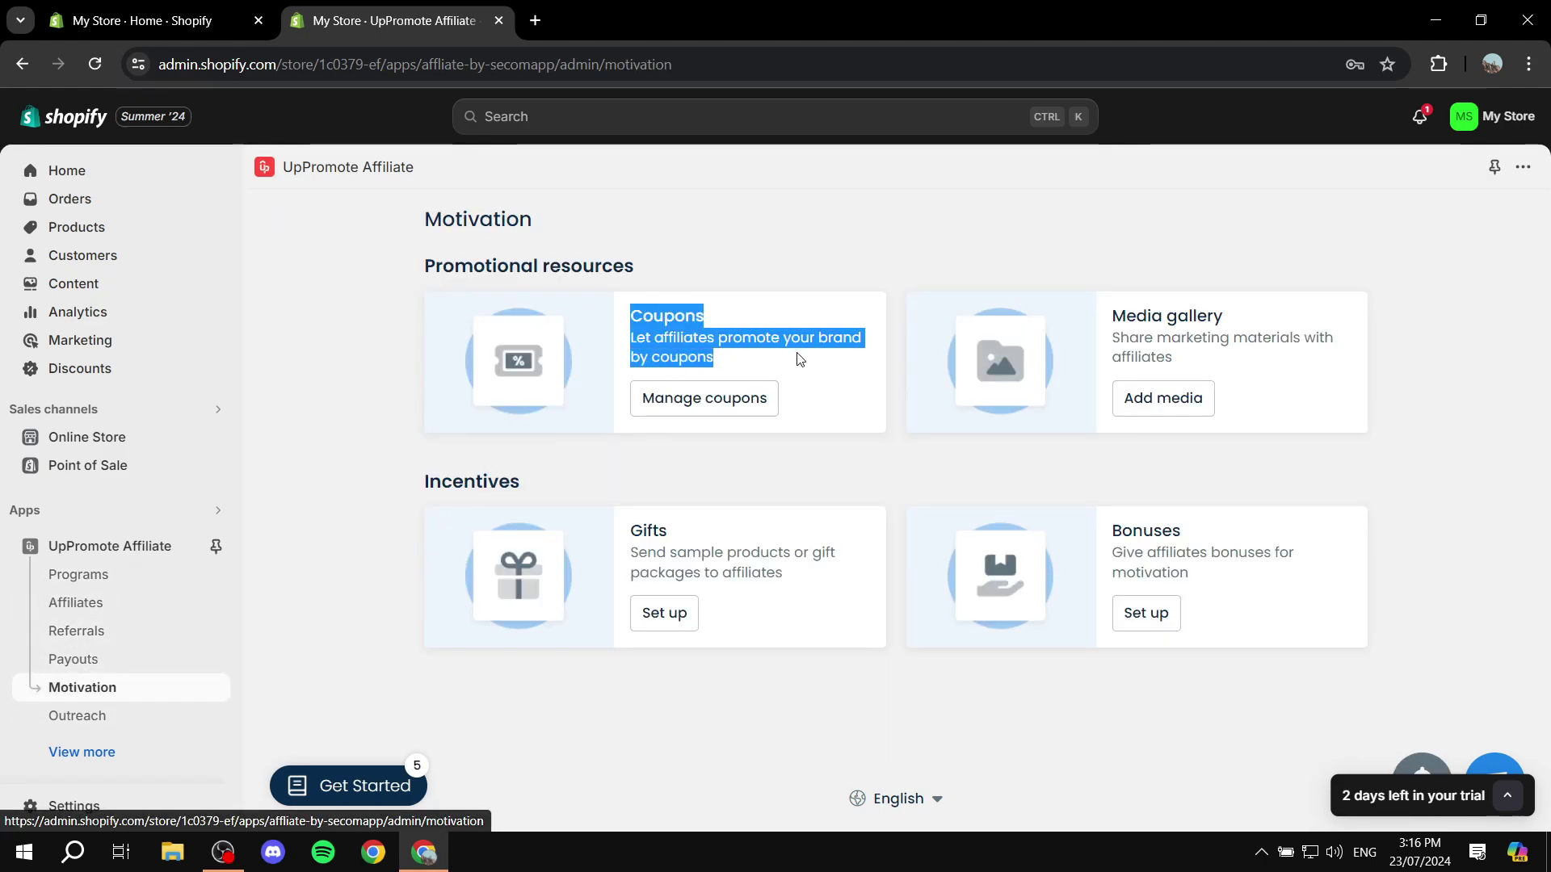
left_click(748, 362)
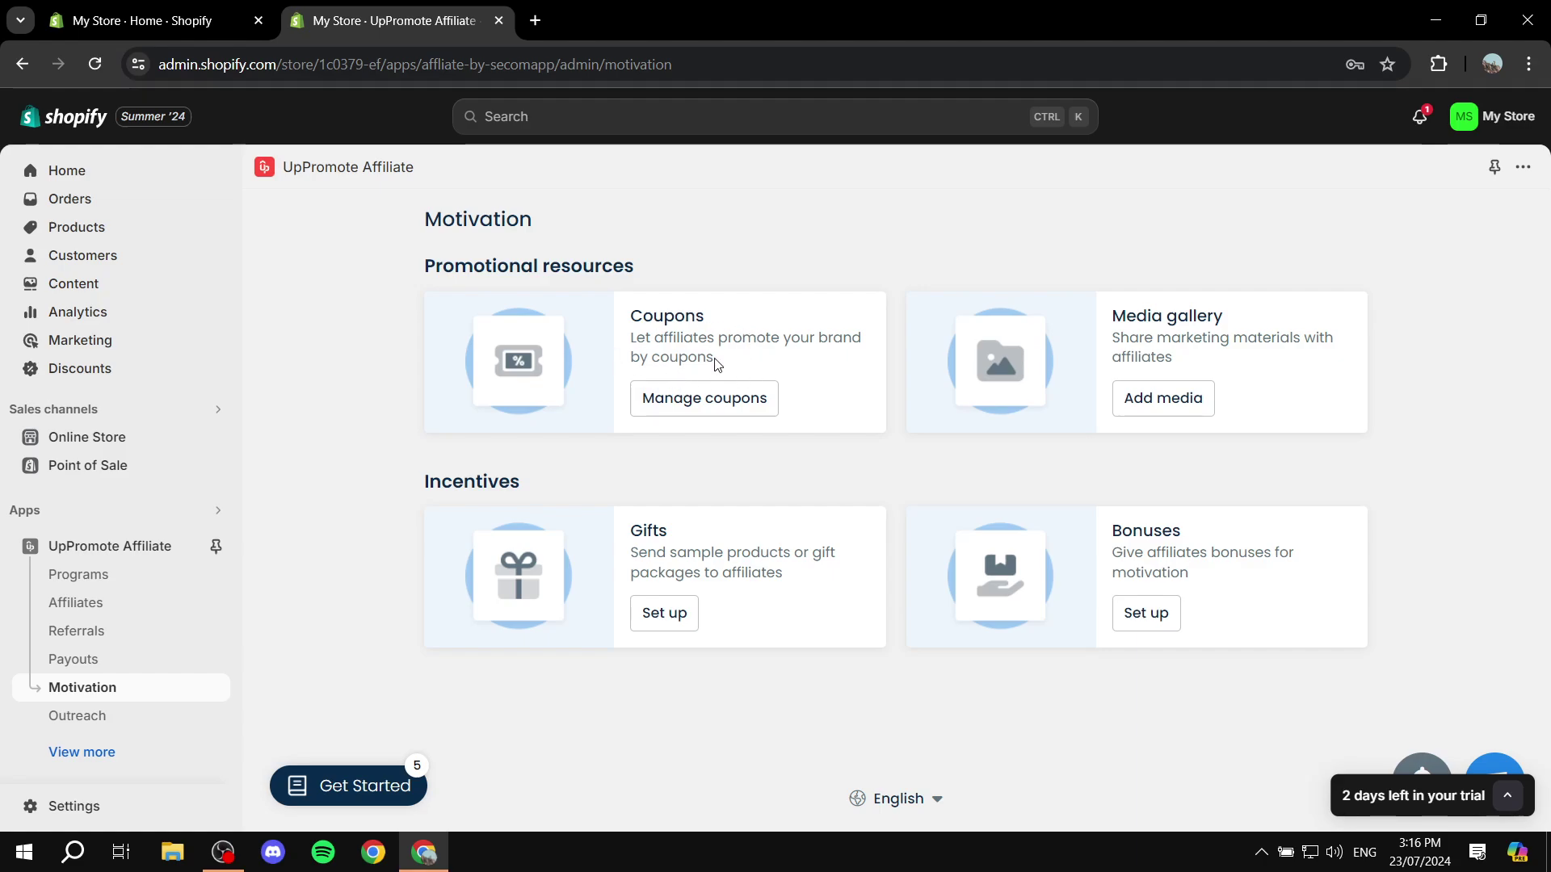
left_click(710, 408)
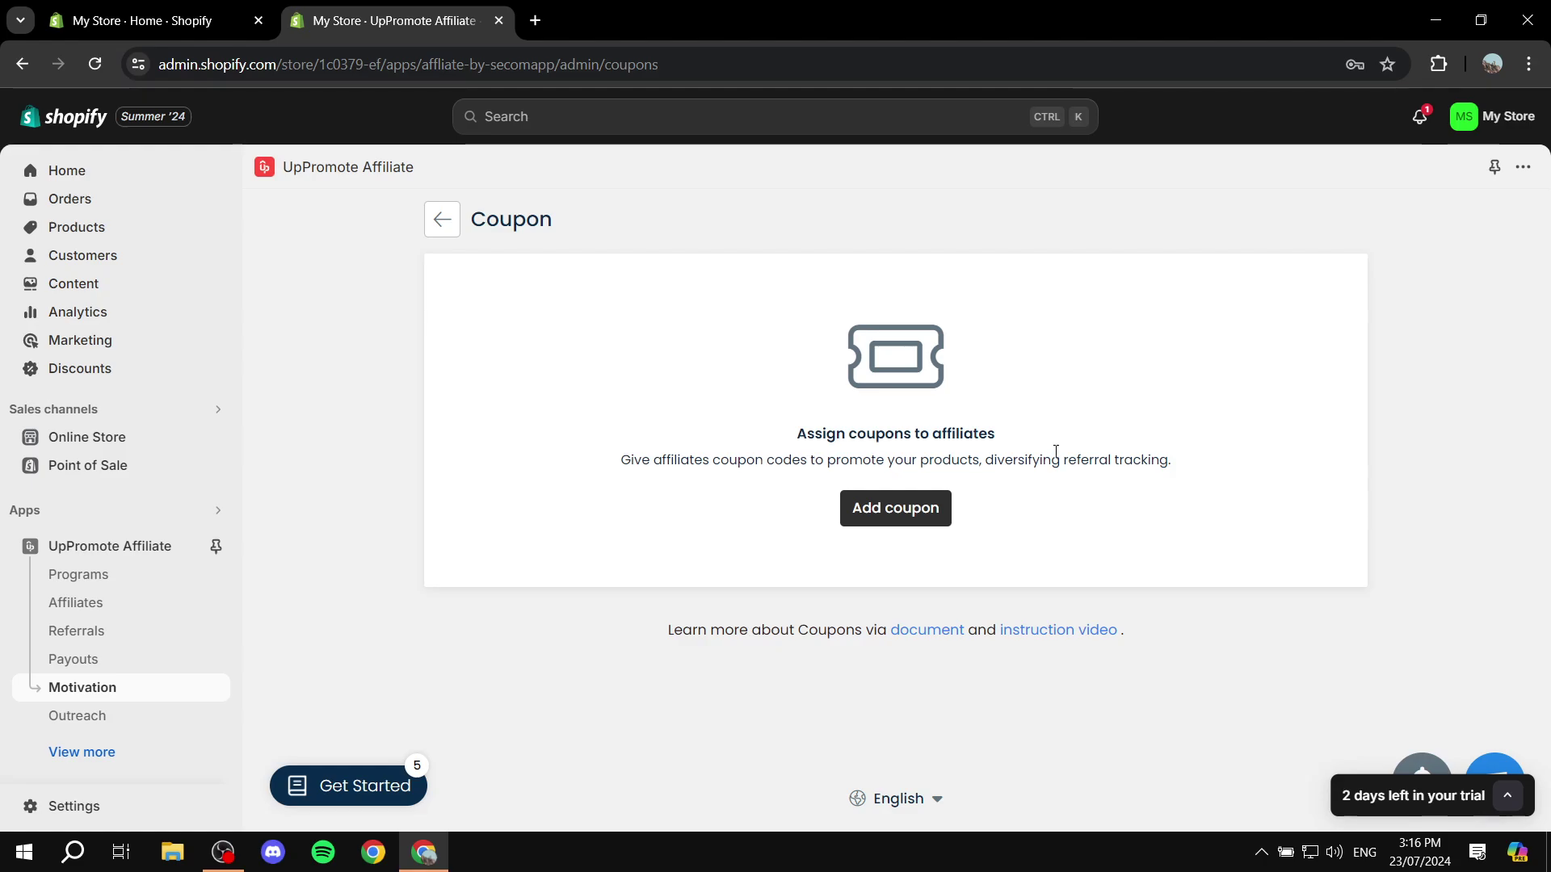
left_click_drag(589, 467, 1253, 444)
left_click(1243, 450)
left_click(454, 231)
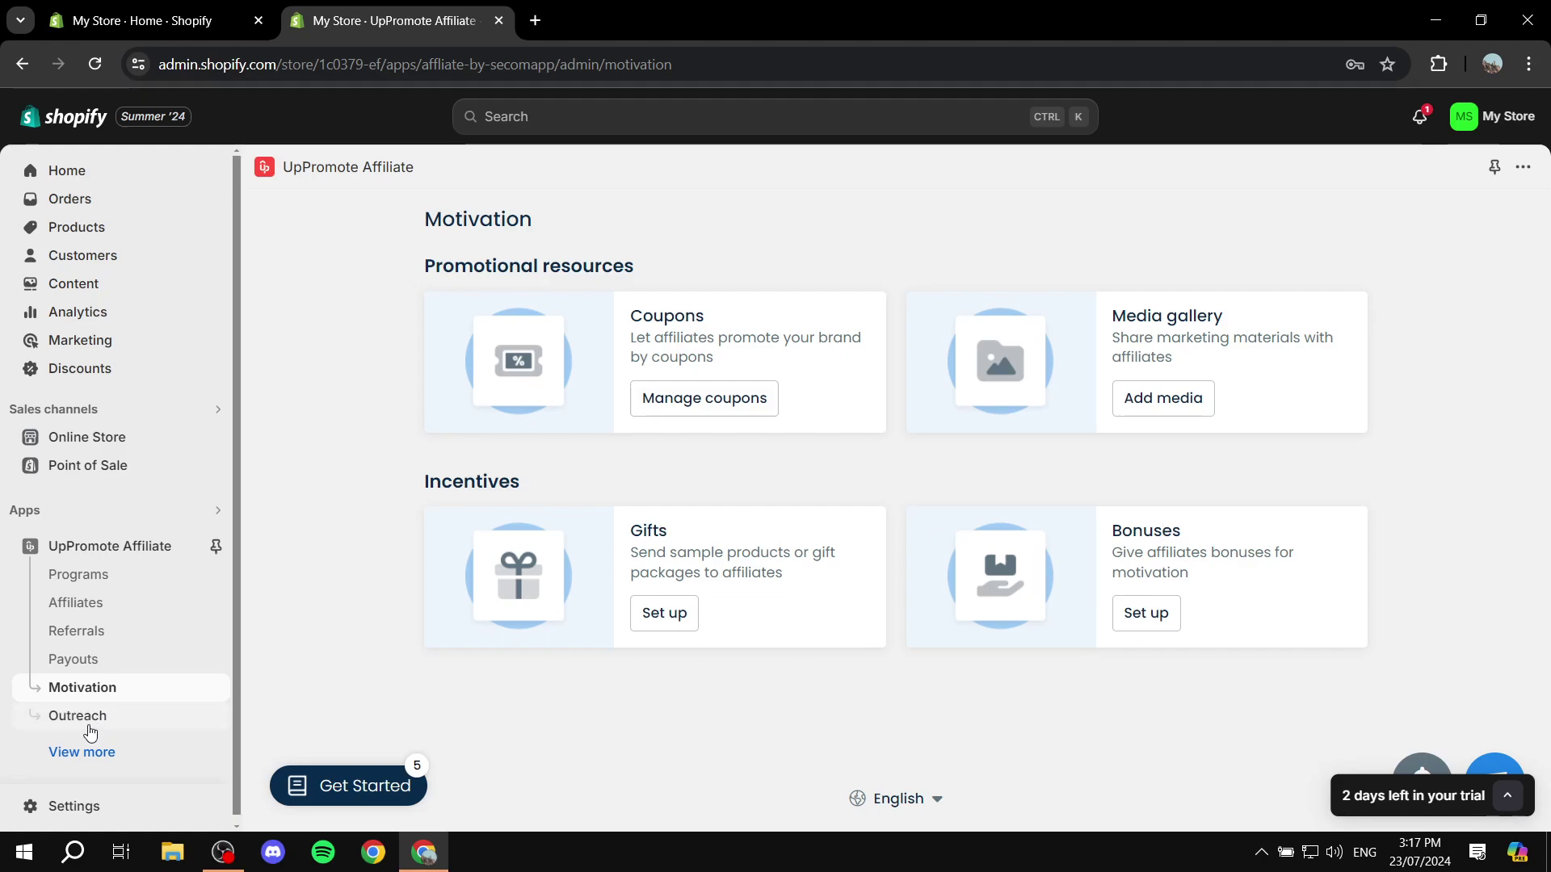
Expand the full list of UpPromote sections and review the customer referral option under Outreach
left_click(79, 754)
left_click(77, 716)
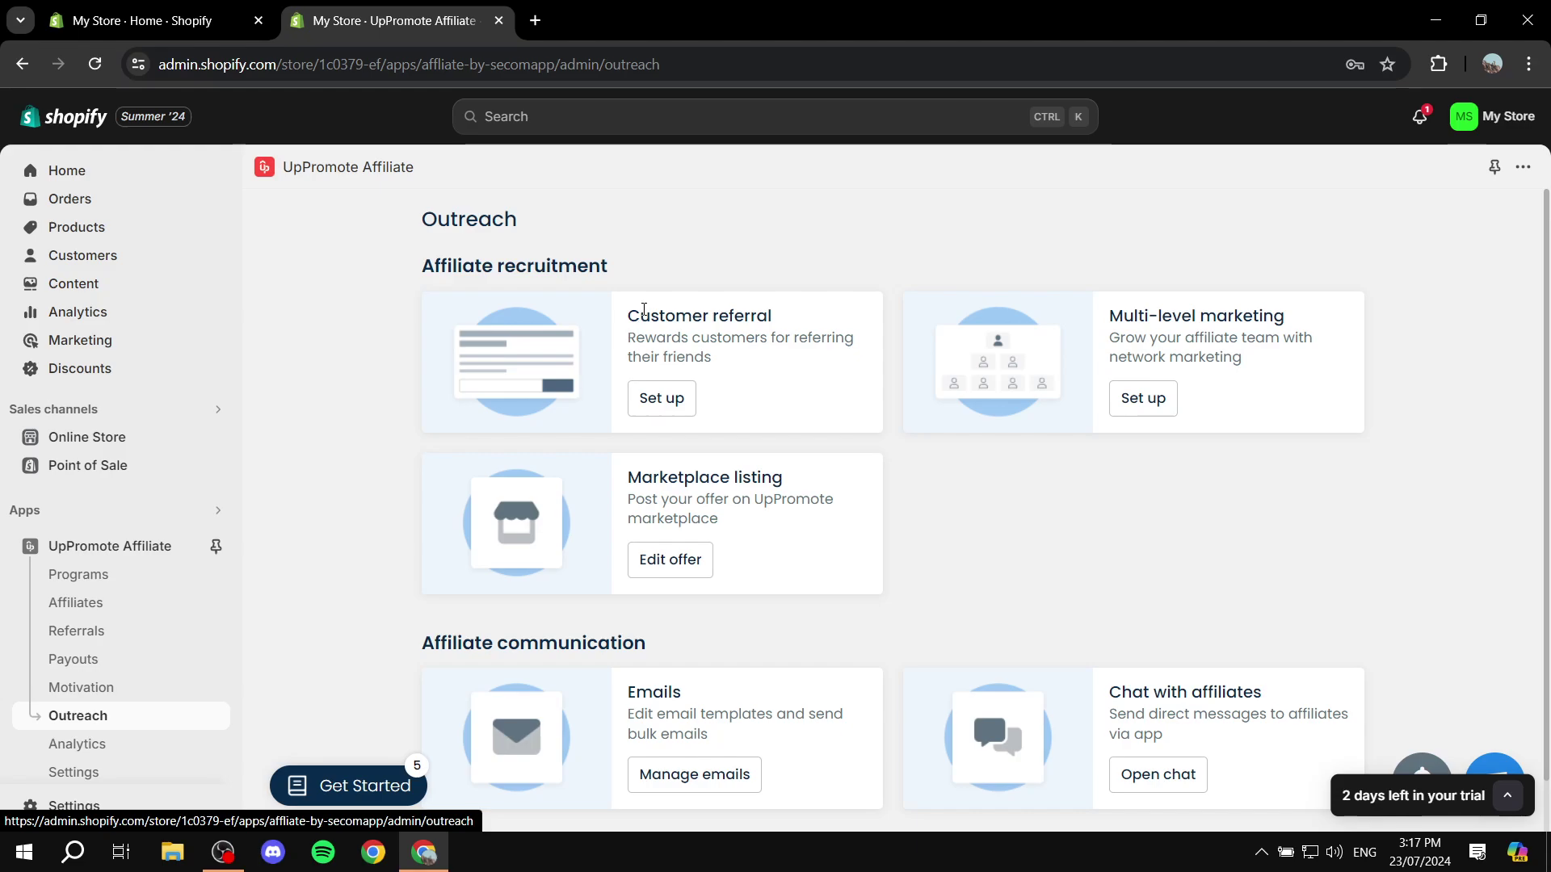
left_click_drag(628, 316, 814, 305)
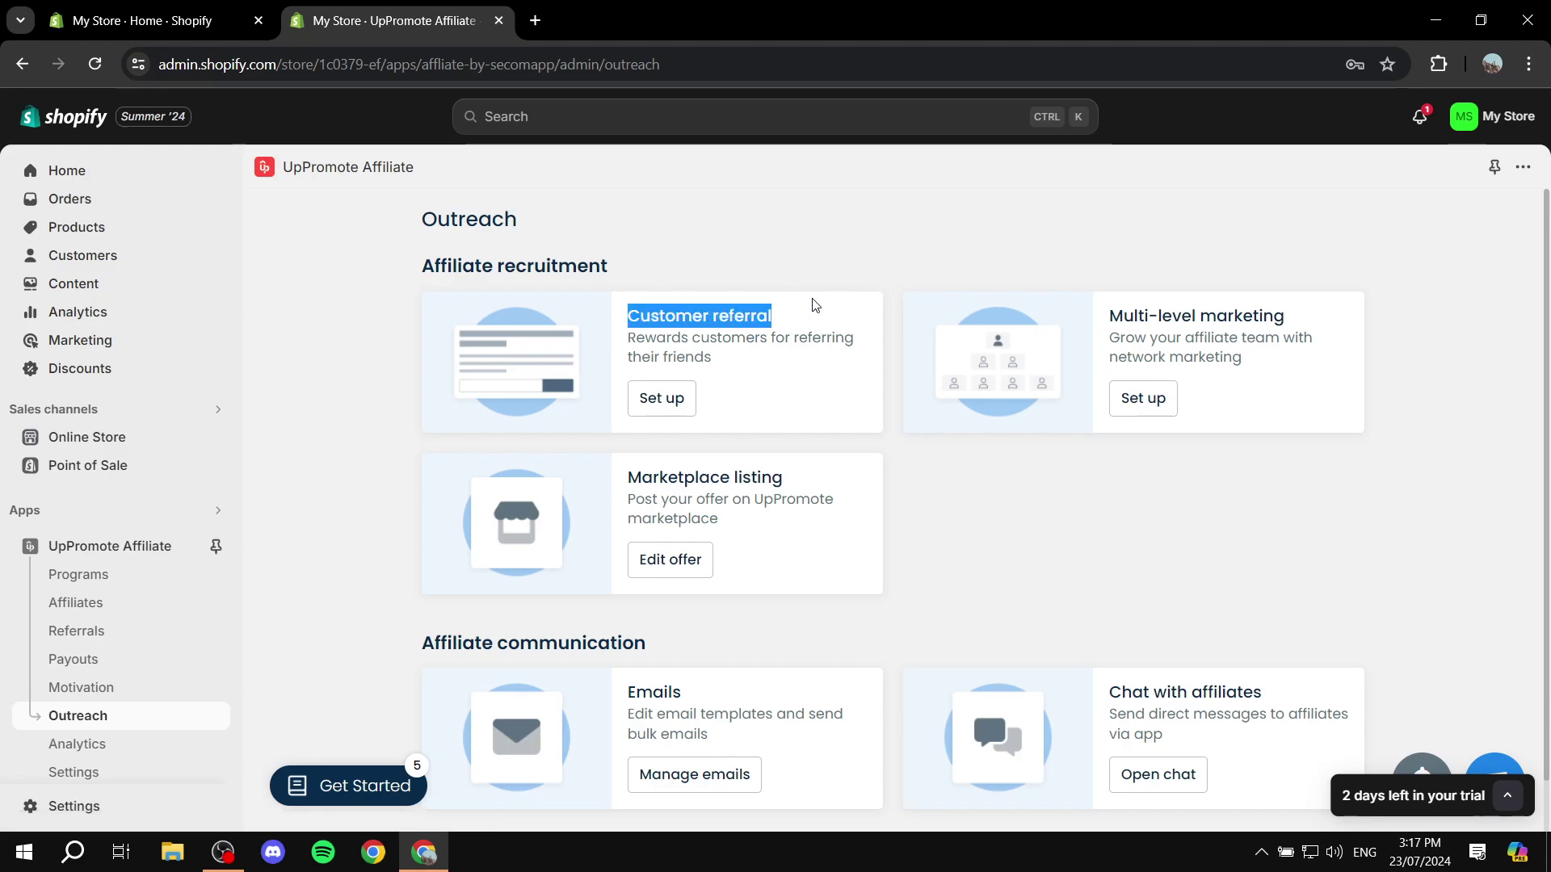
left_click(813, 305)
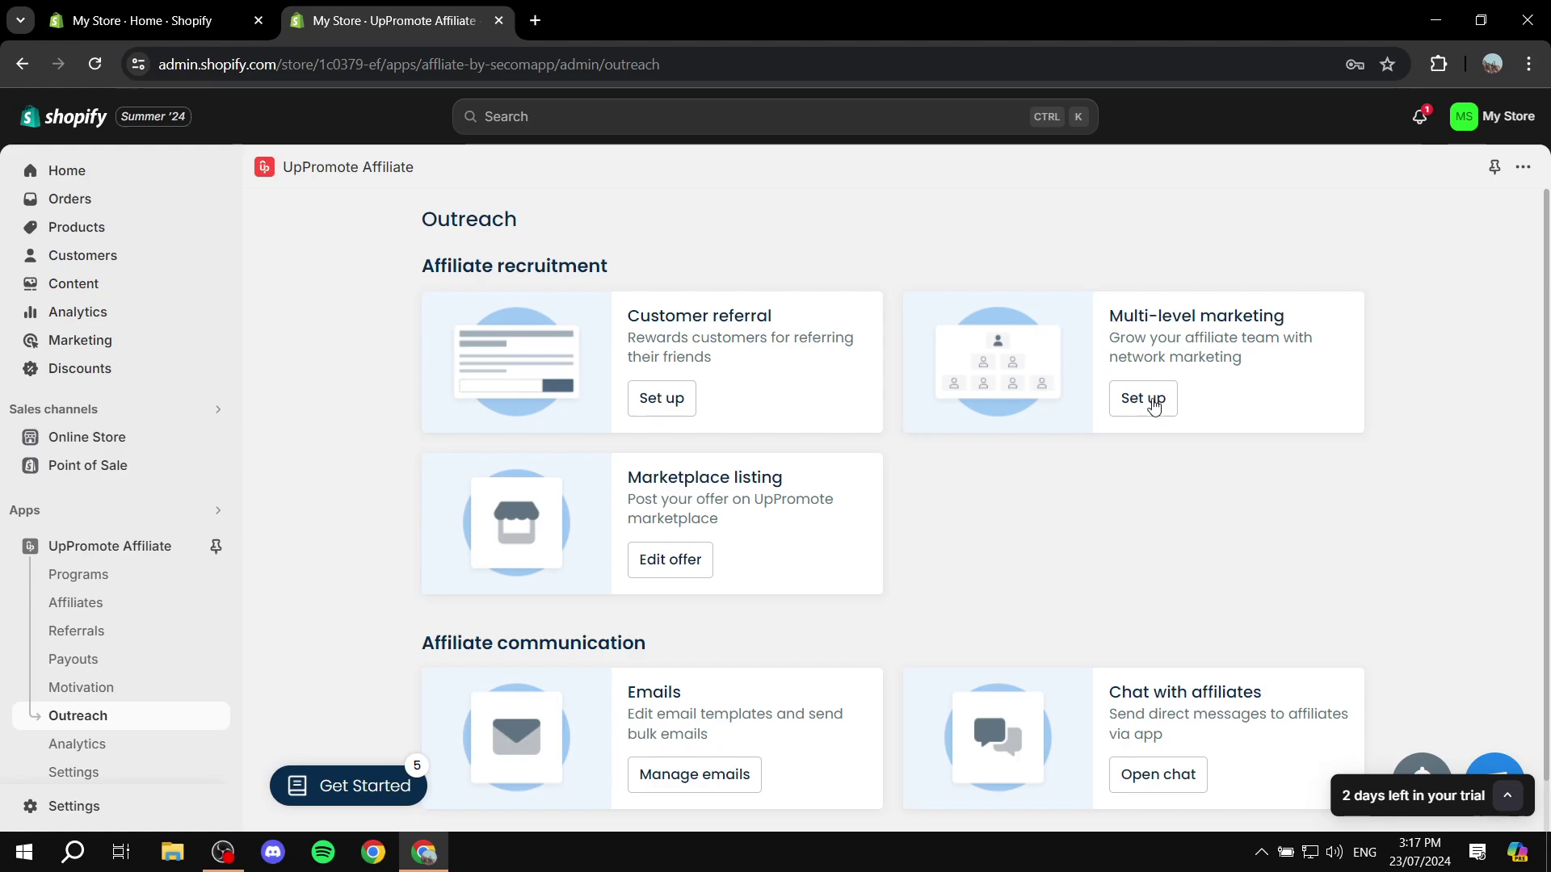
Review the multi-level marketing settings and commission levels, and return to Outreach to read the marketplace listing option
left_click(1153, 402)
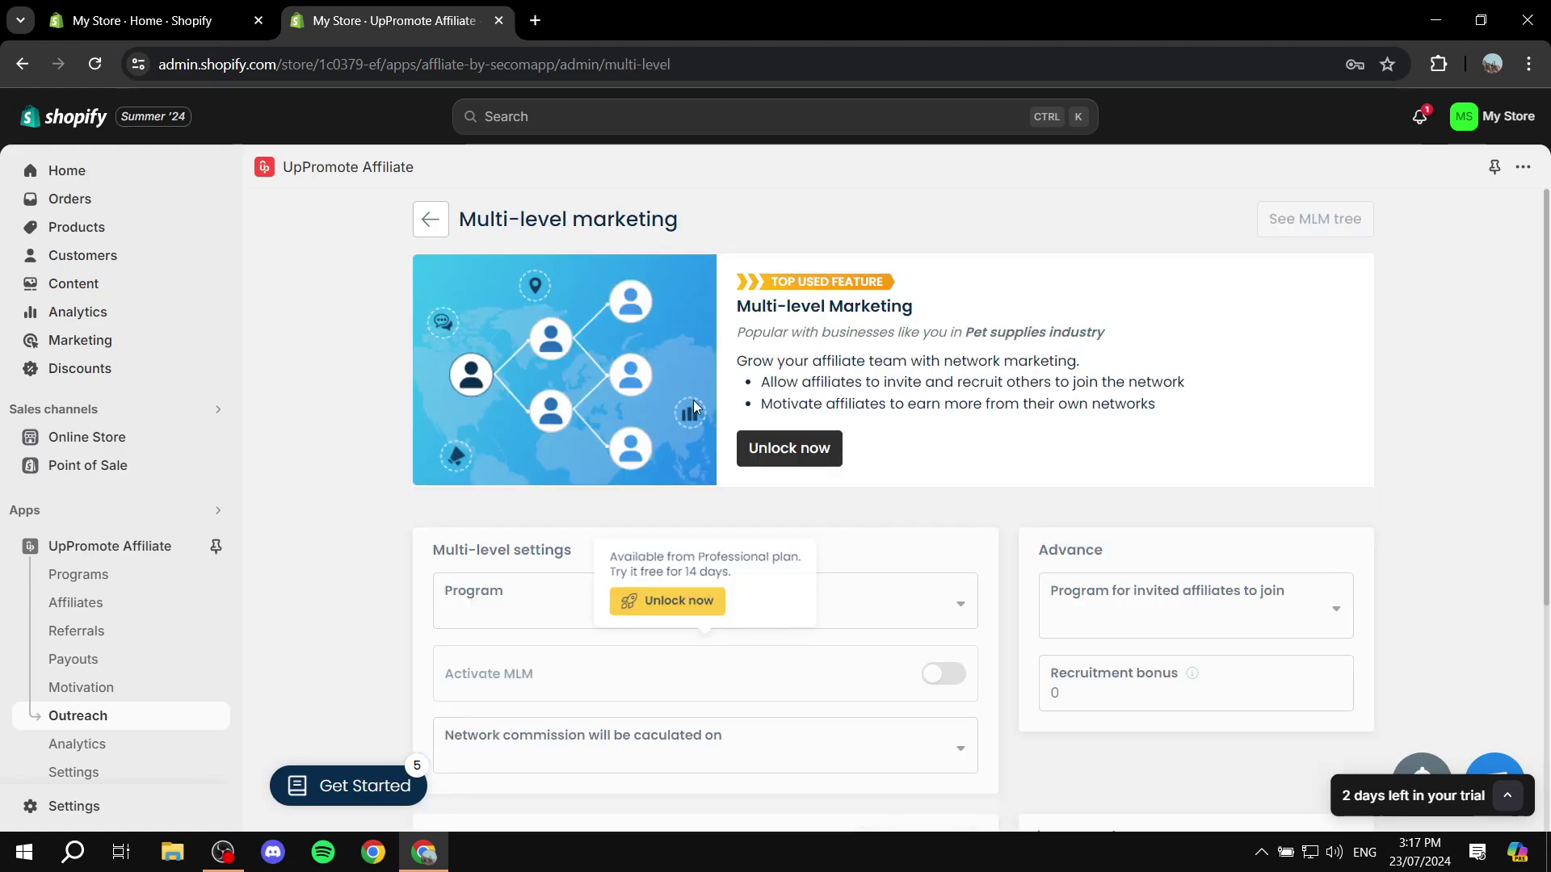
scroll(682, 369, "down", 5)
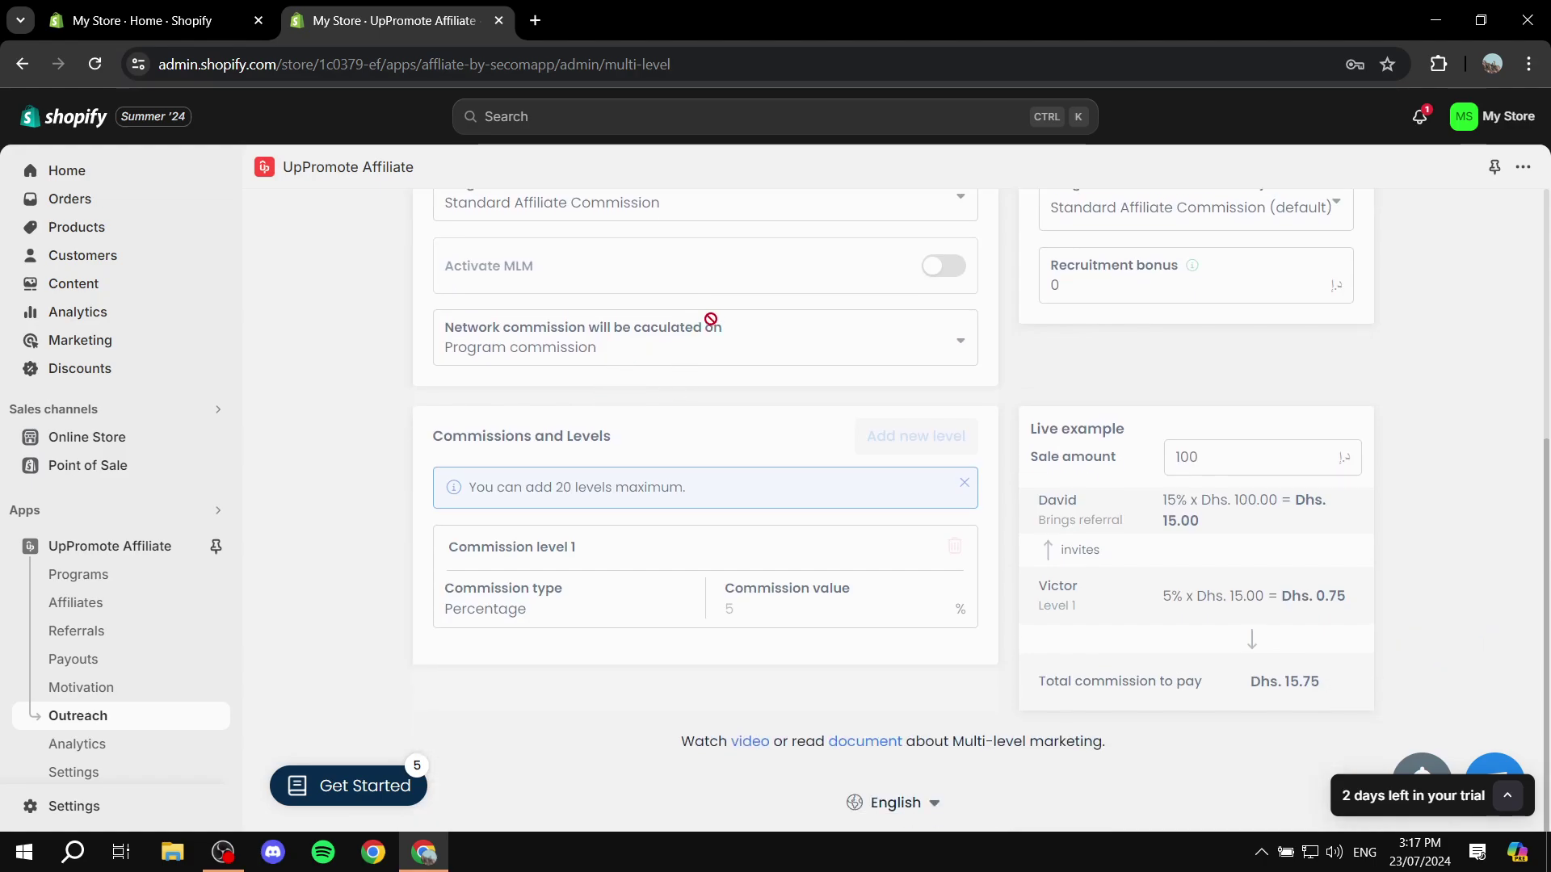
scroll(692, 336, "up", 5)
left_click(431, 219)
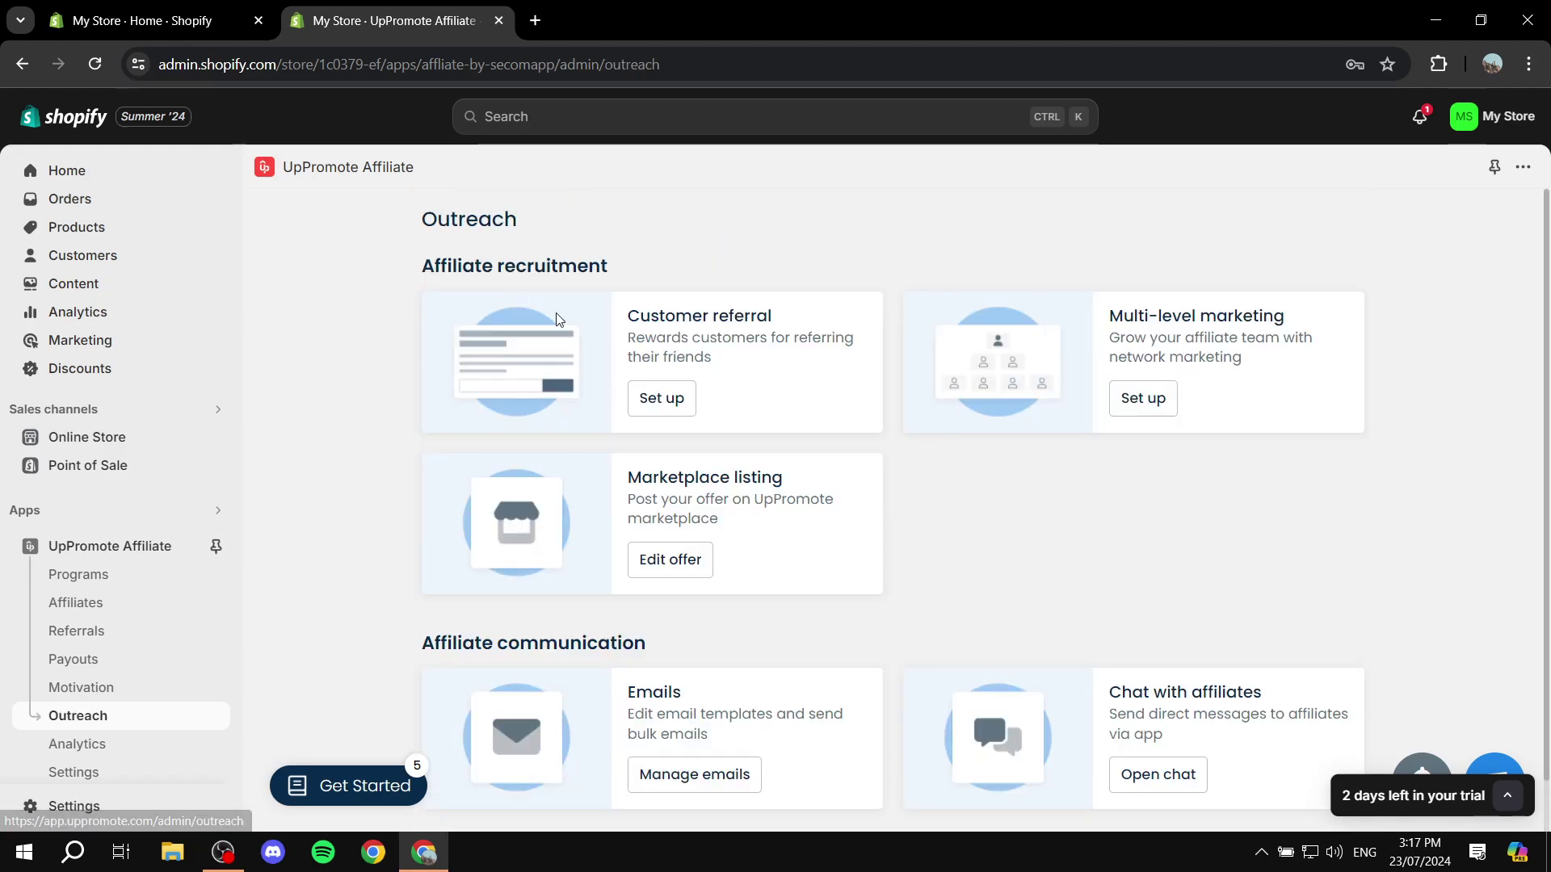
scroll(1034, 380, "down", 1)
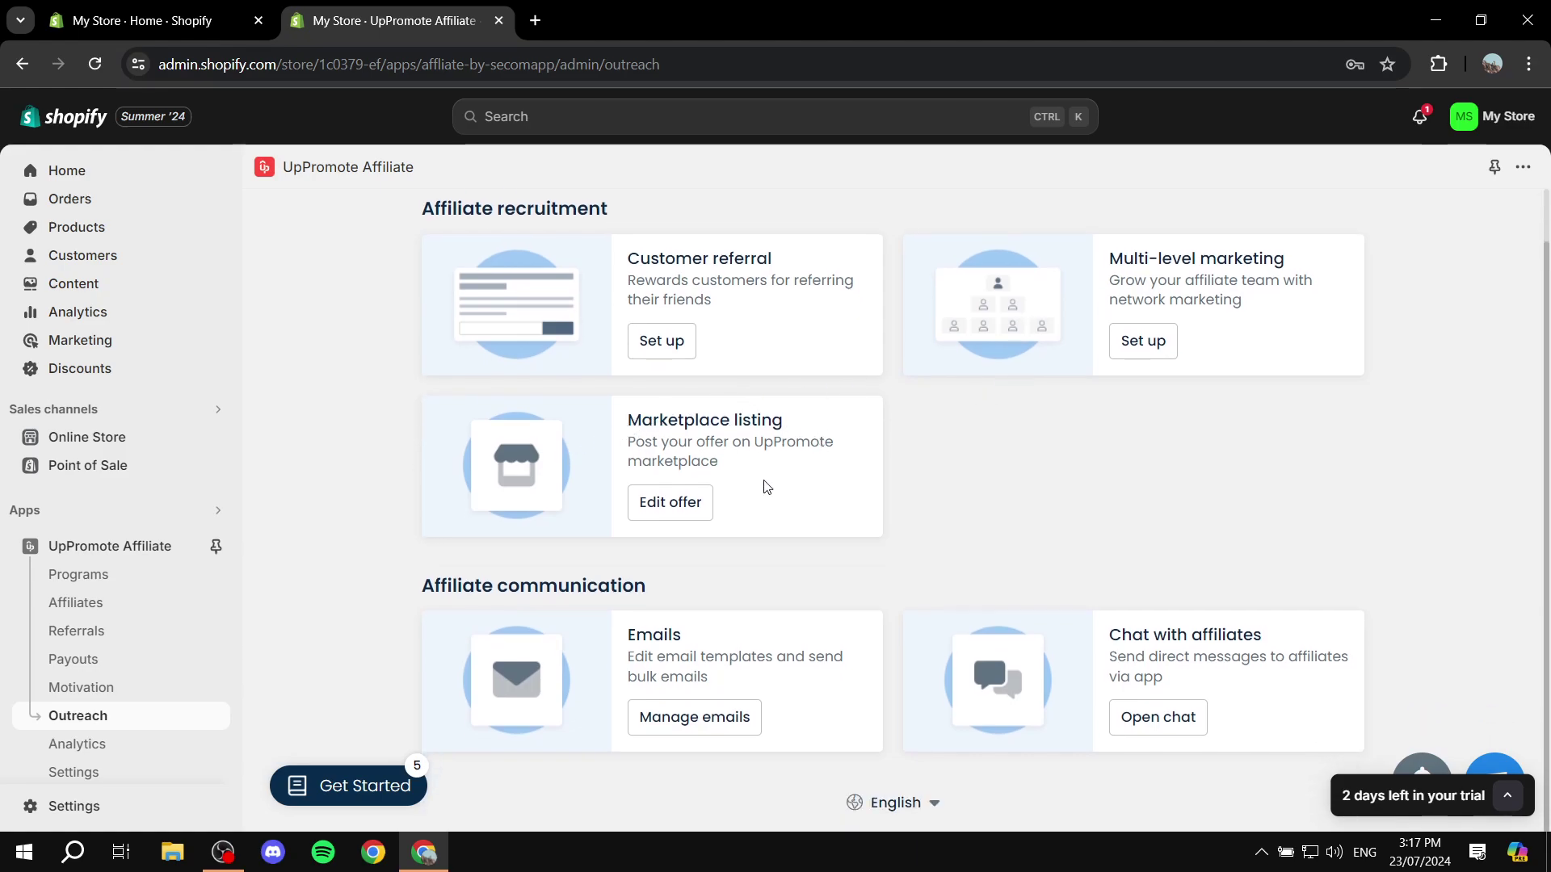
left_click_drag(738, 461, 627, 460)
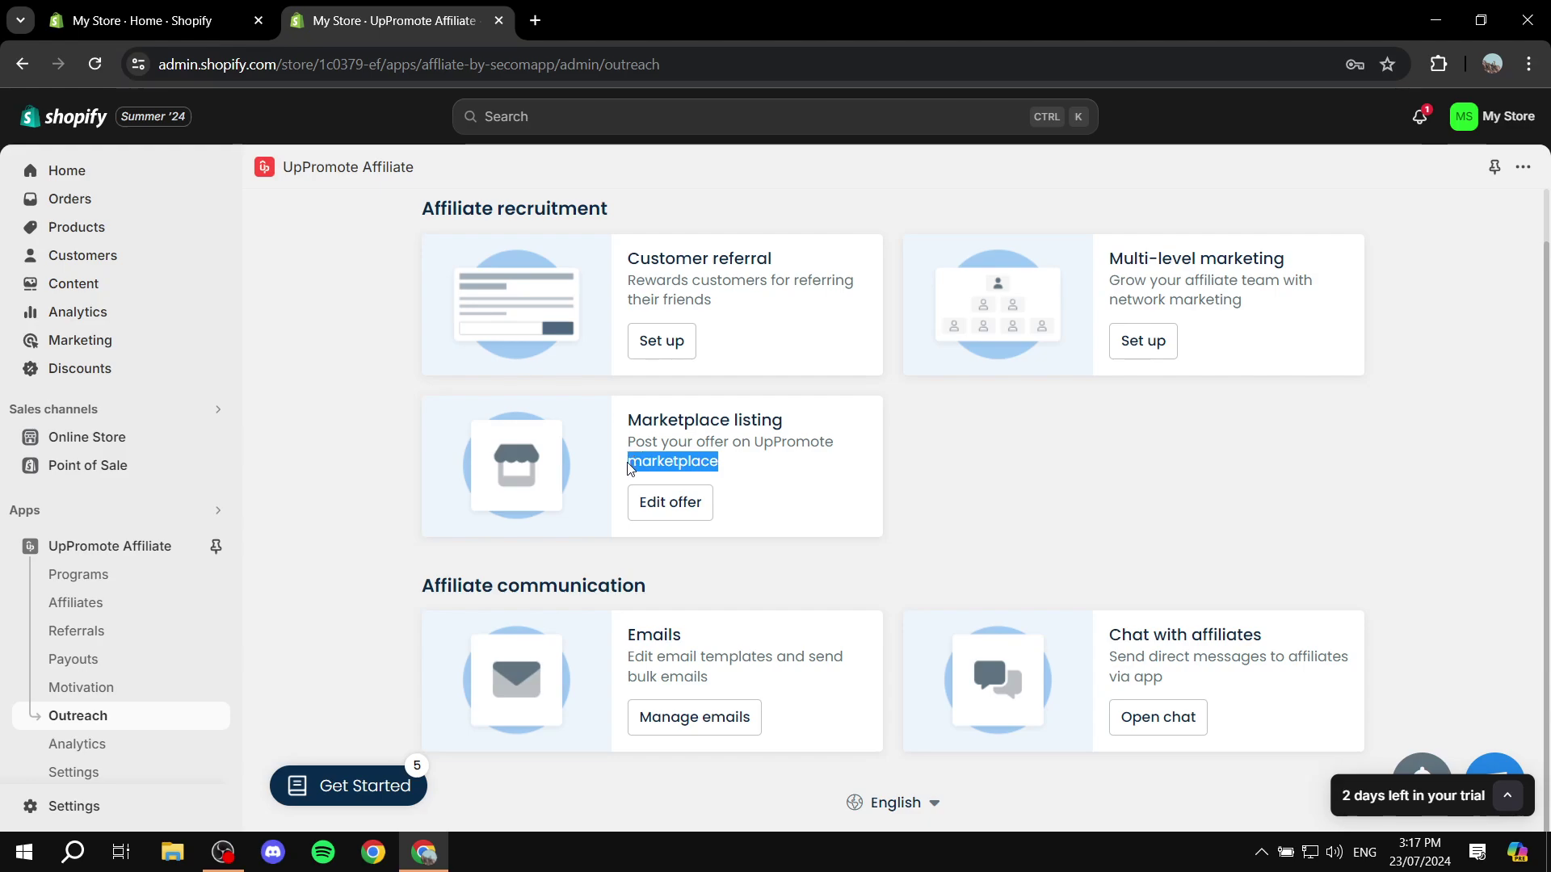
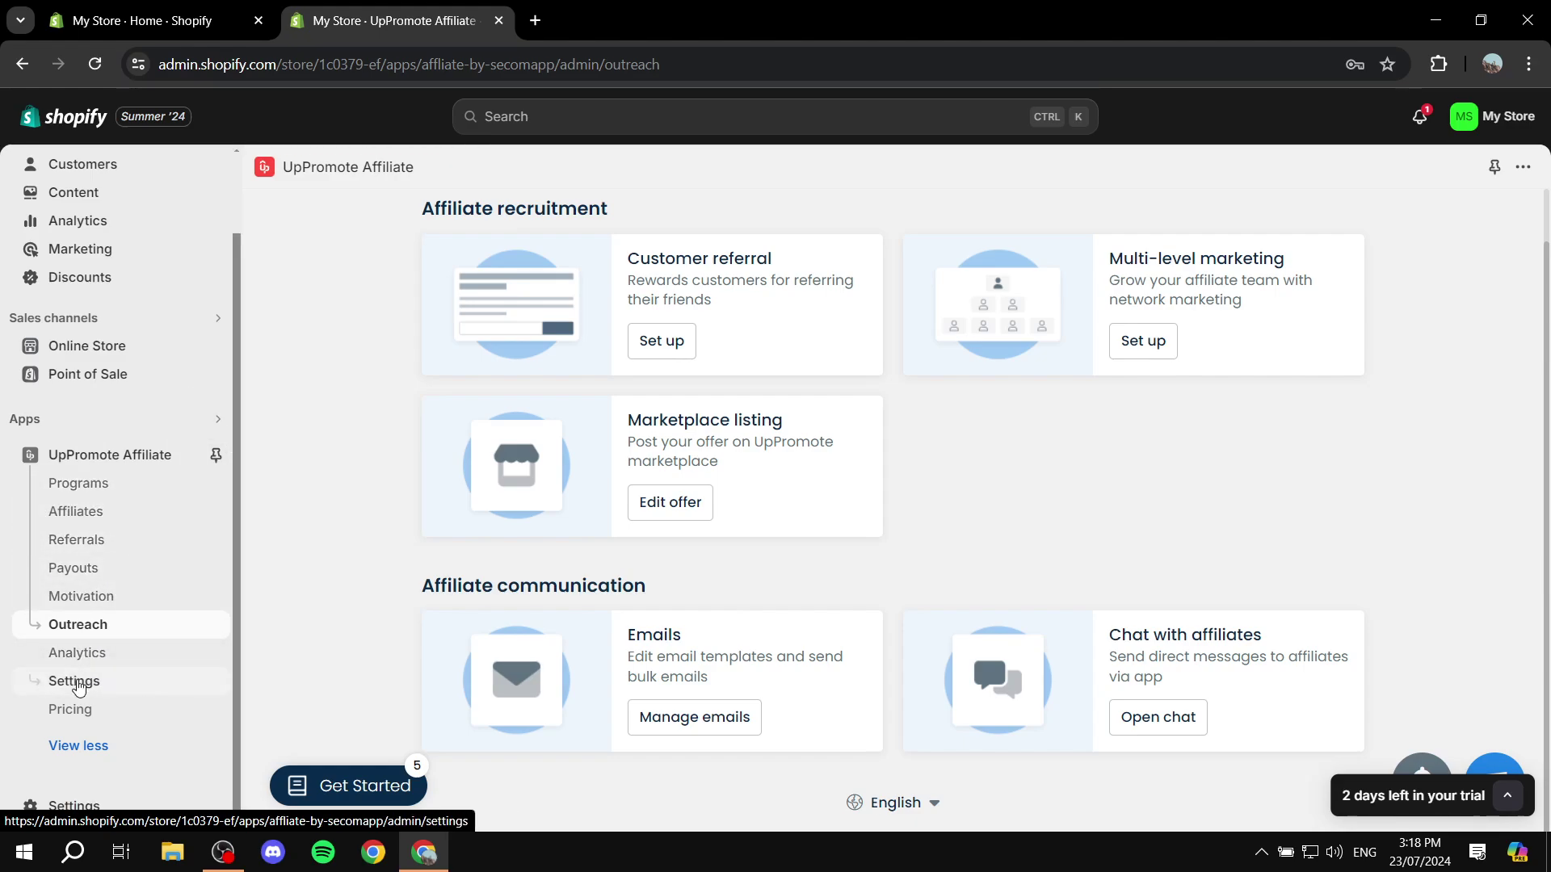
Open the UpPromote settings and examine the affiliate link destination, custom link and shorten link options
left_click(74, 681)
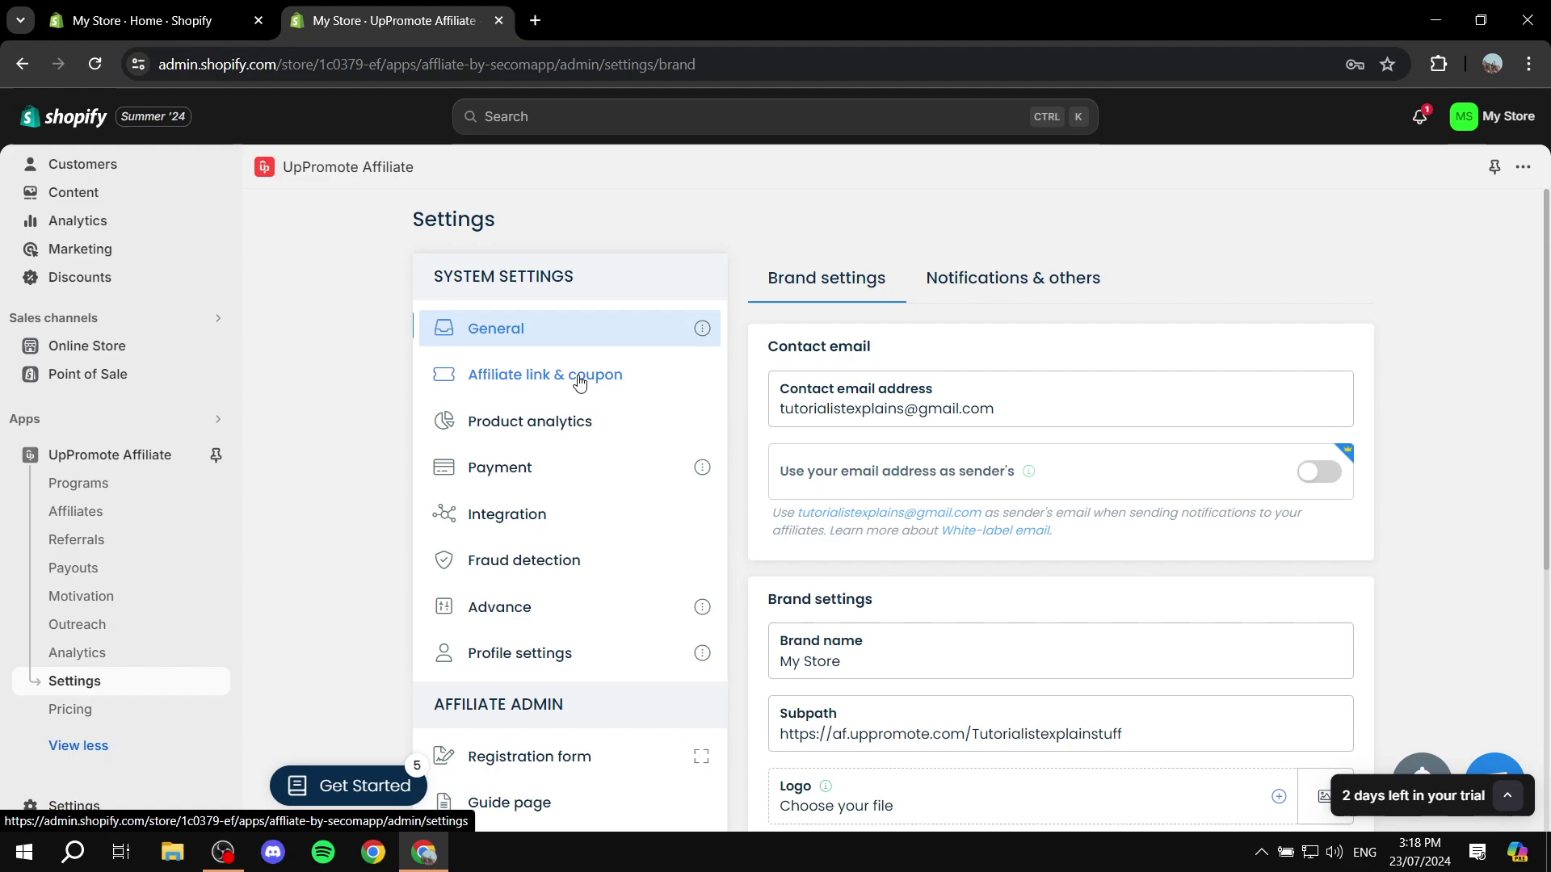
left_click(575, 377)
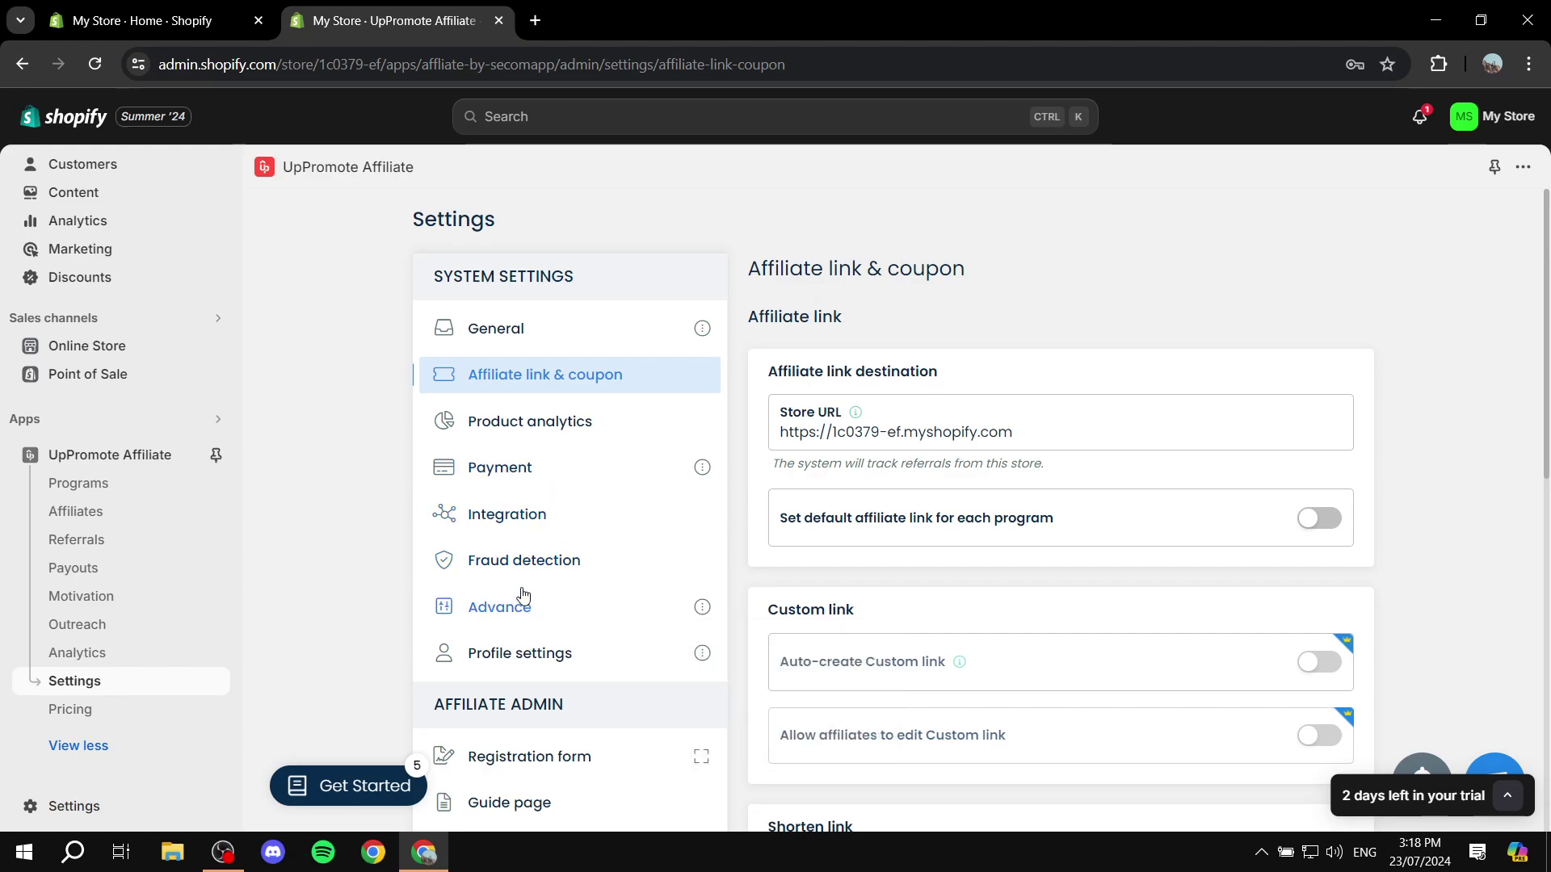
scroll(590, 461, "down", 1)
scroll(589, 461, "down", 4)
scroll(1184, 506, "up", 5)
scroll(1195, 492, "down", 2)
scroll(1196, 492, "down", 1)
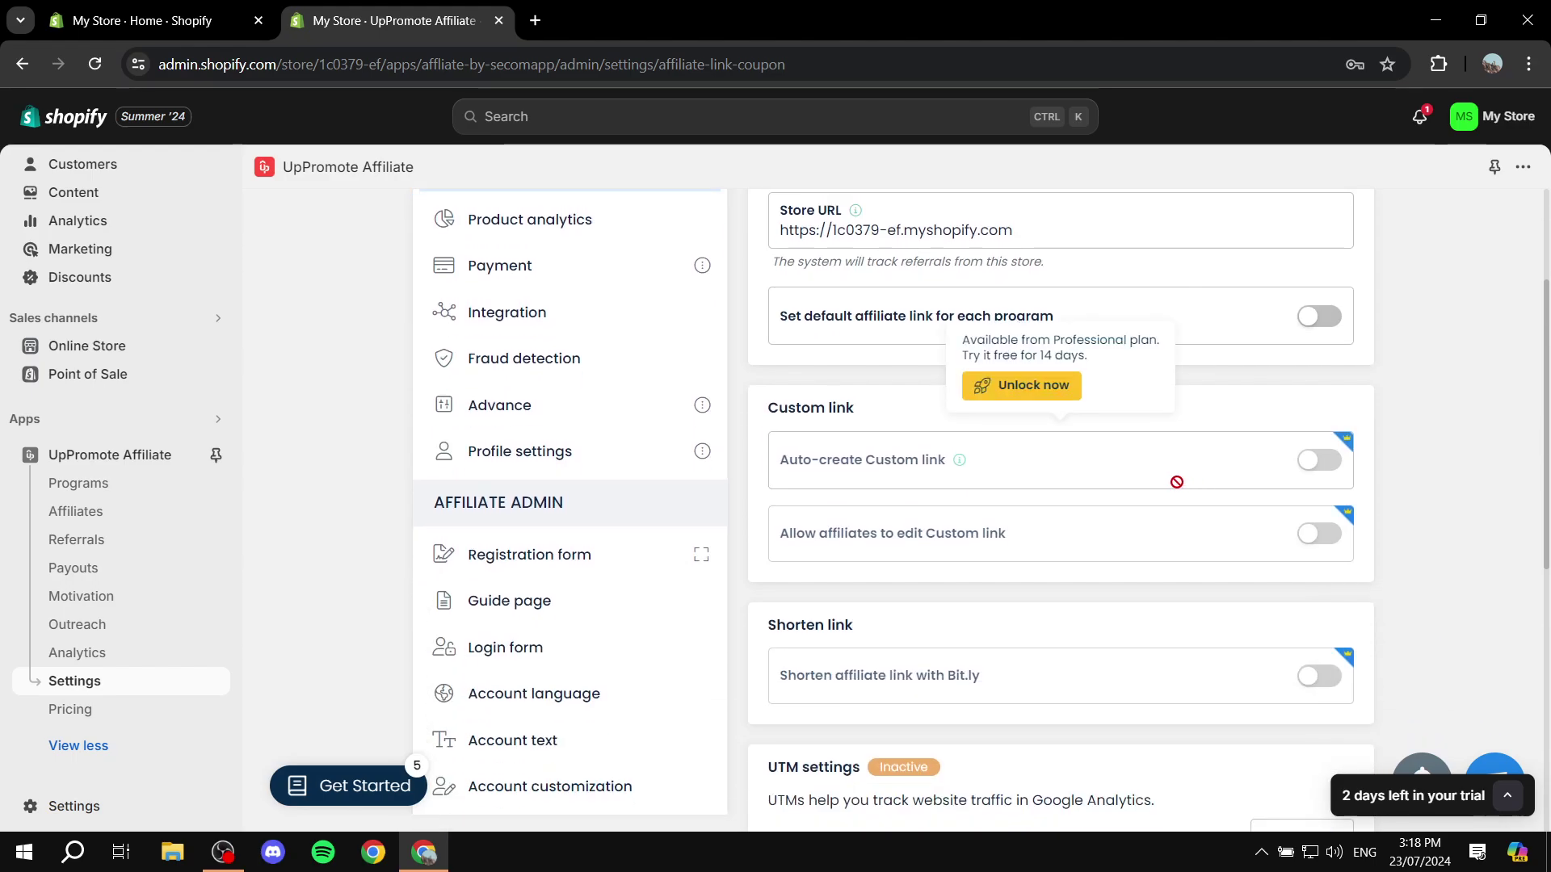
Open the UpPromote pricing, dismiss the feature add-ons announcement, and compare the monthly plans
left_click(73, 711)
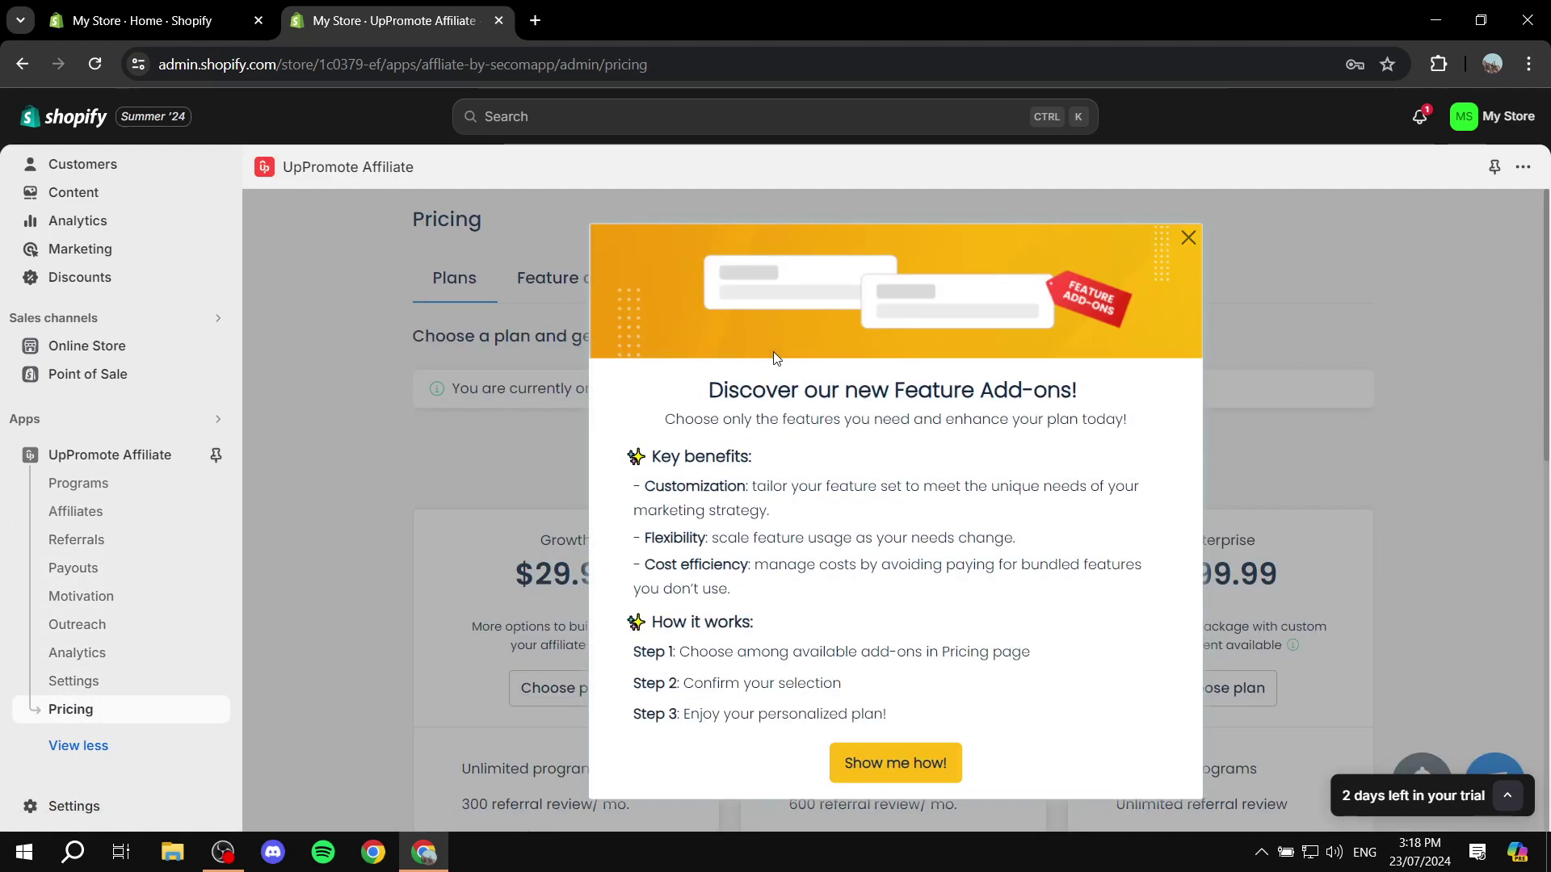
left_click(1187, 237)
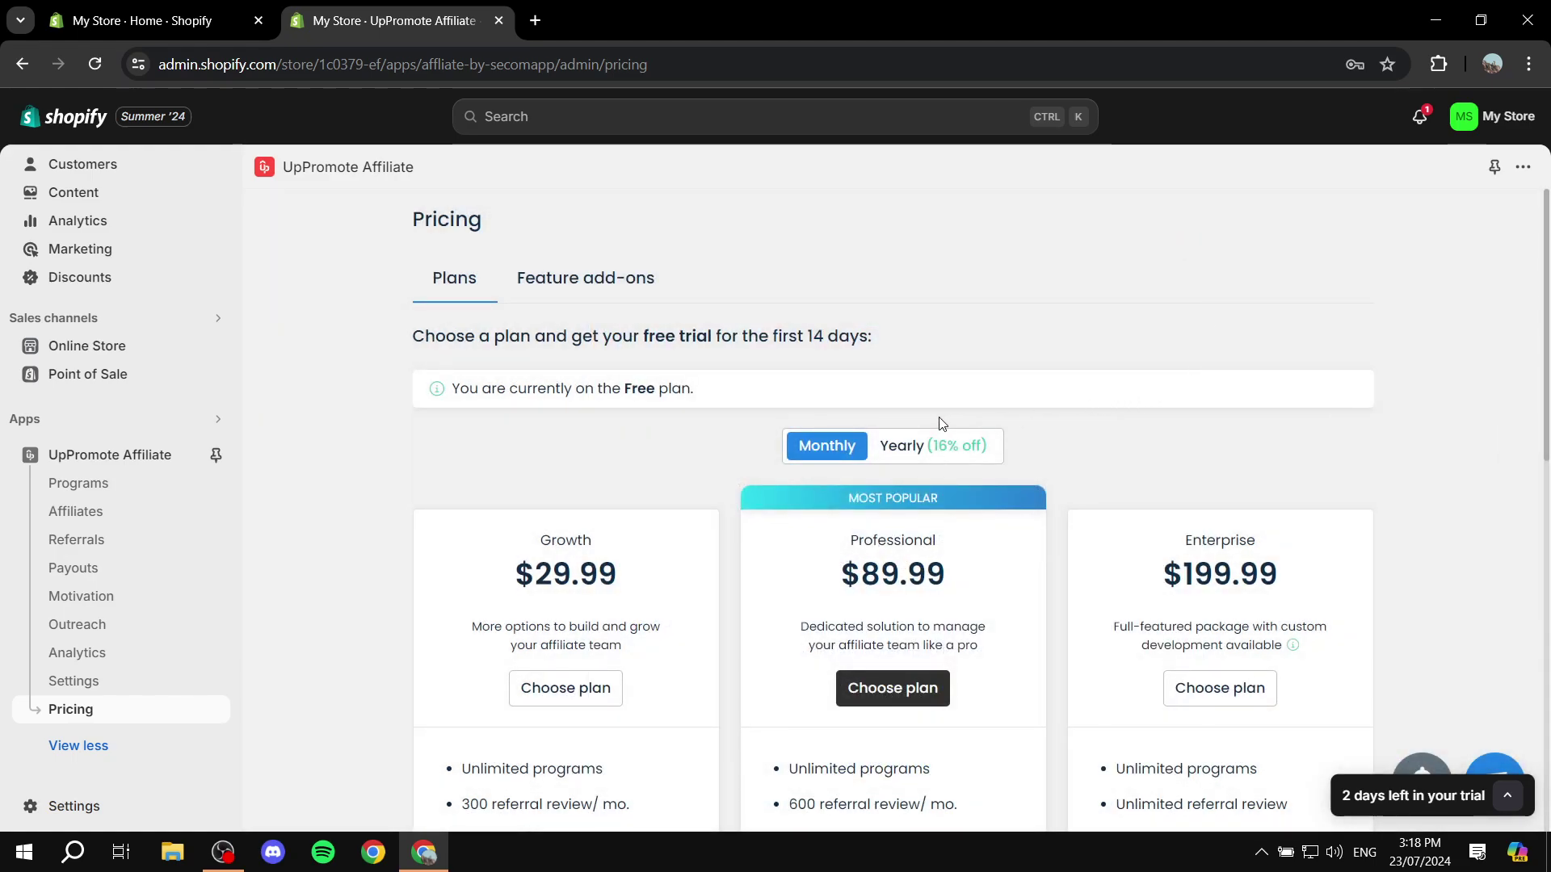
scroll(953, 423, "down", 4)
scroll(1098, 412, "up", 5)
Return to the general settings, close the getting-started checklist, and review the contact email and brand settings
left_click(81, 683)
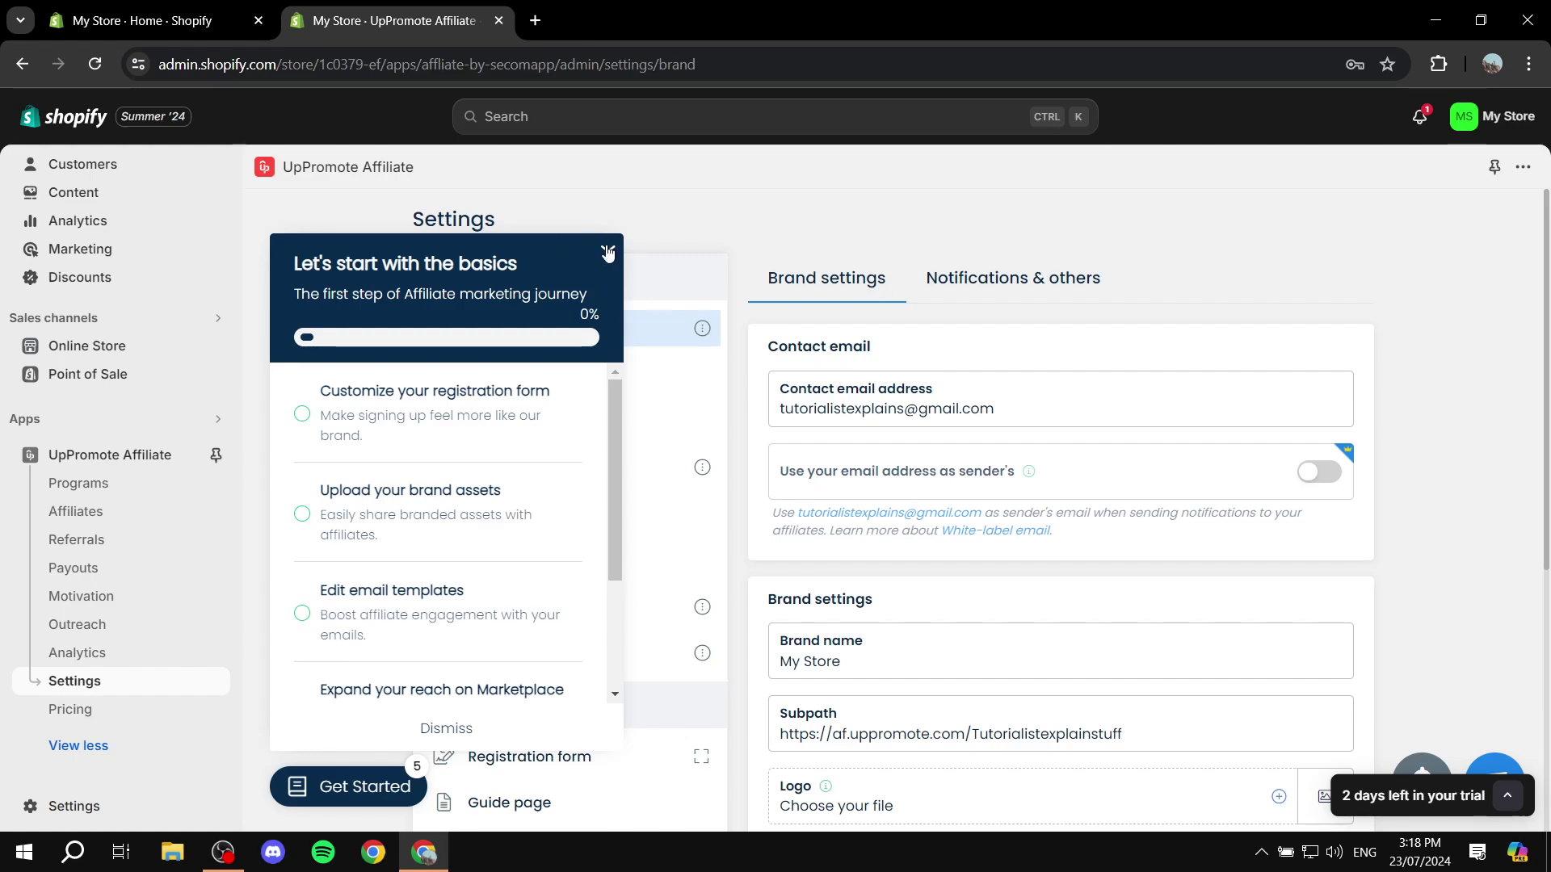
left_click(607, 252)
scroll(1252, 453, "down", 3)
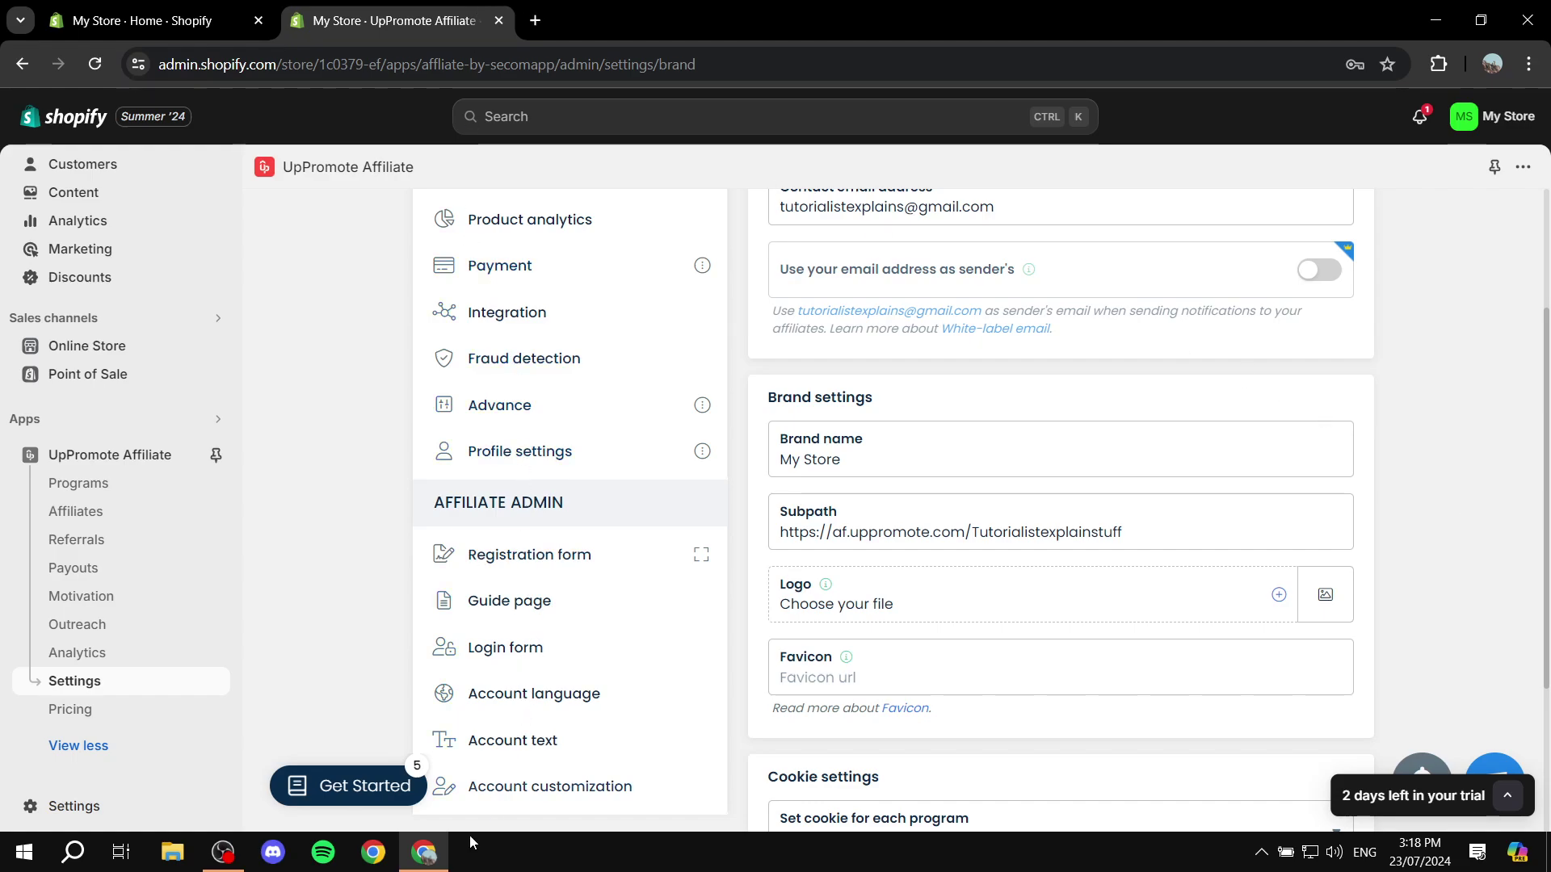
scroll(1091, 473, "up", 3)
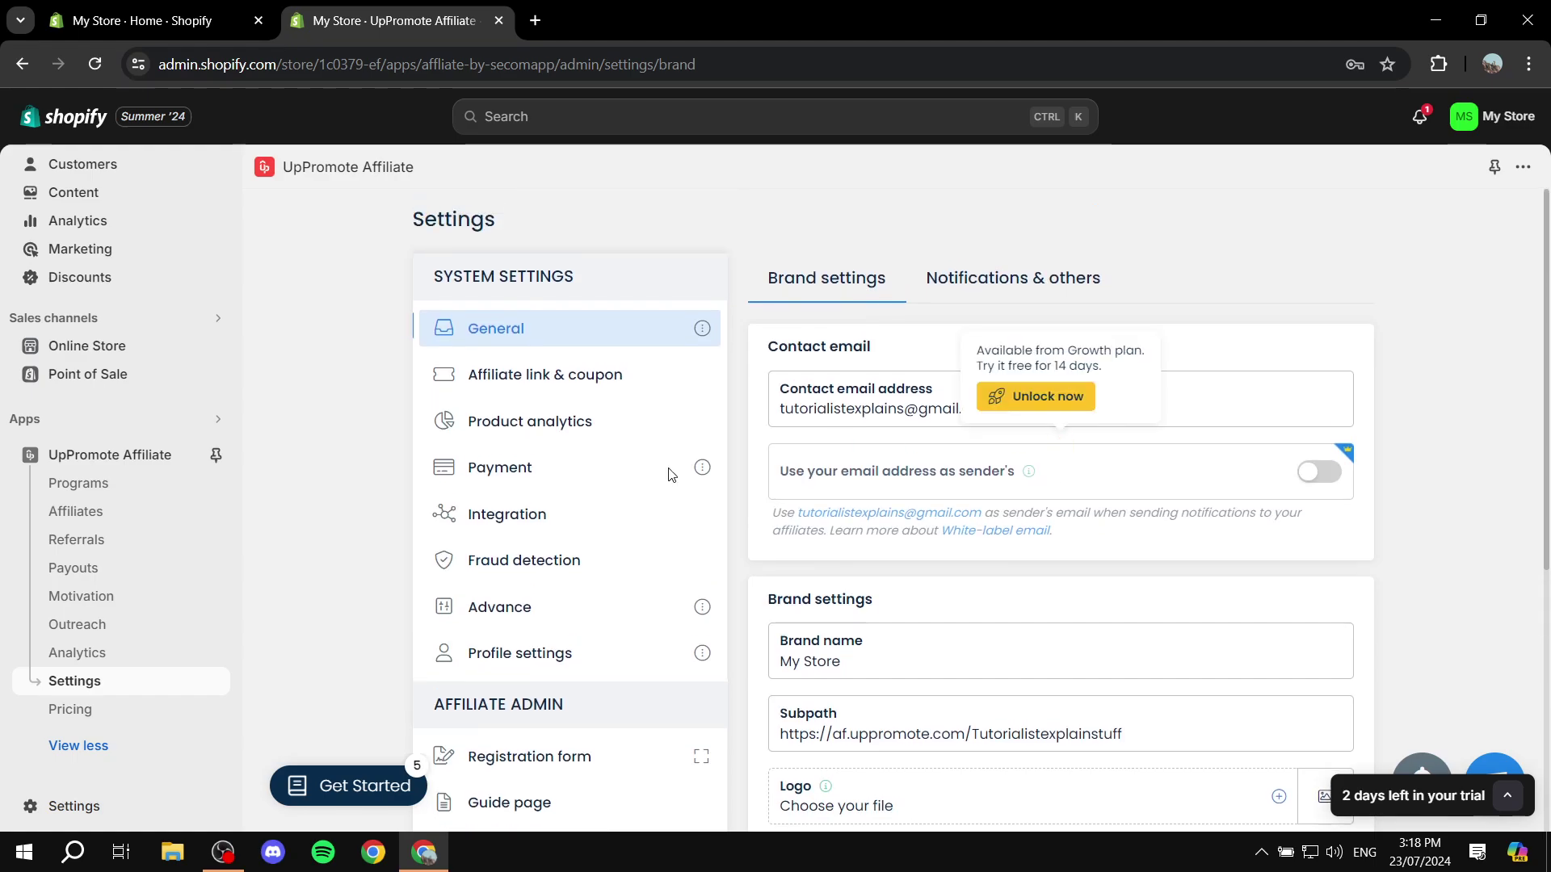
Revisit the affiliate program list, dismiss the quick survey, and open the affiliate list
left_click(81, 482)
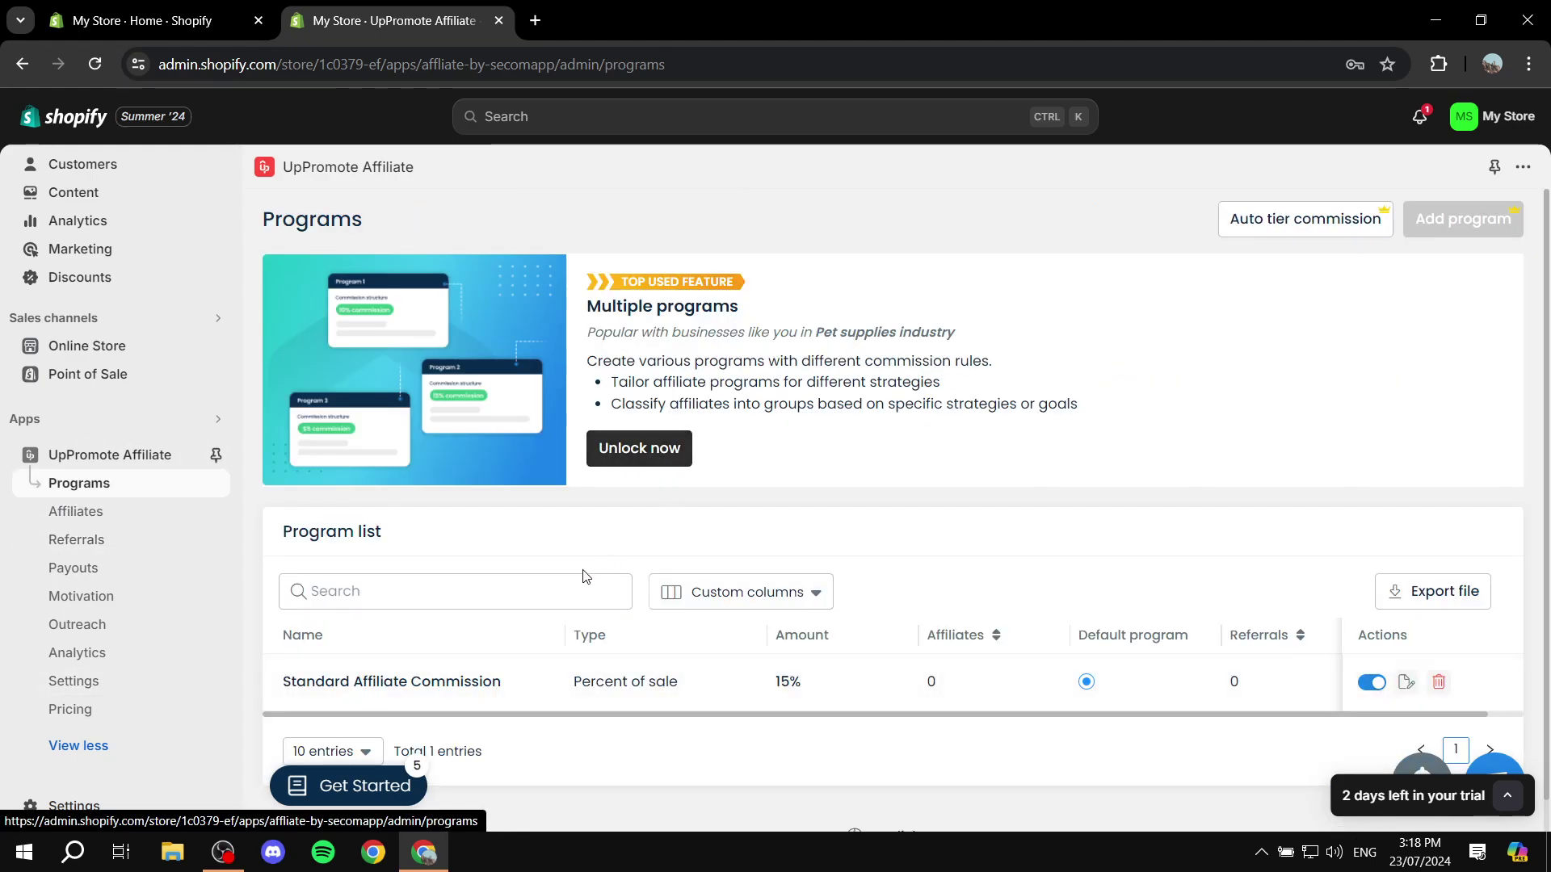
scroll(421, 517, "down", 1)
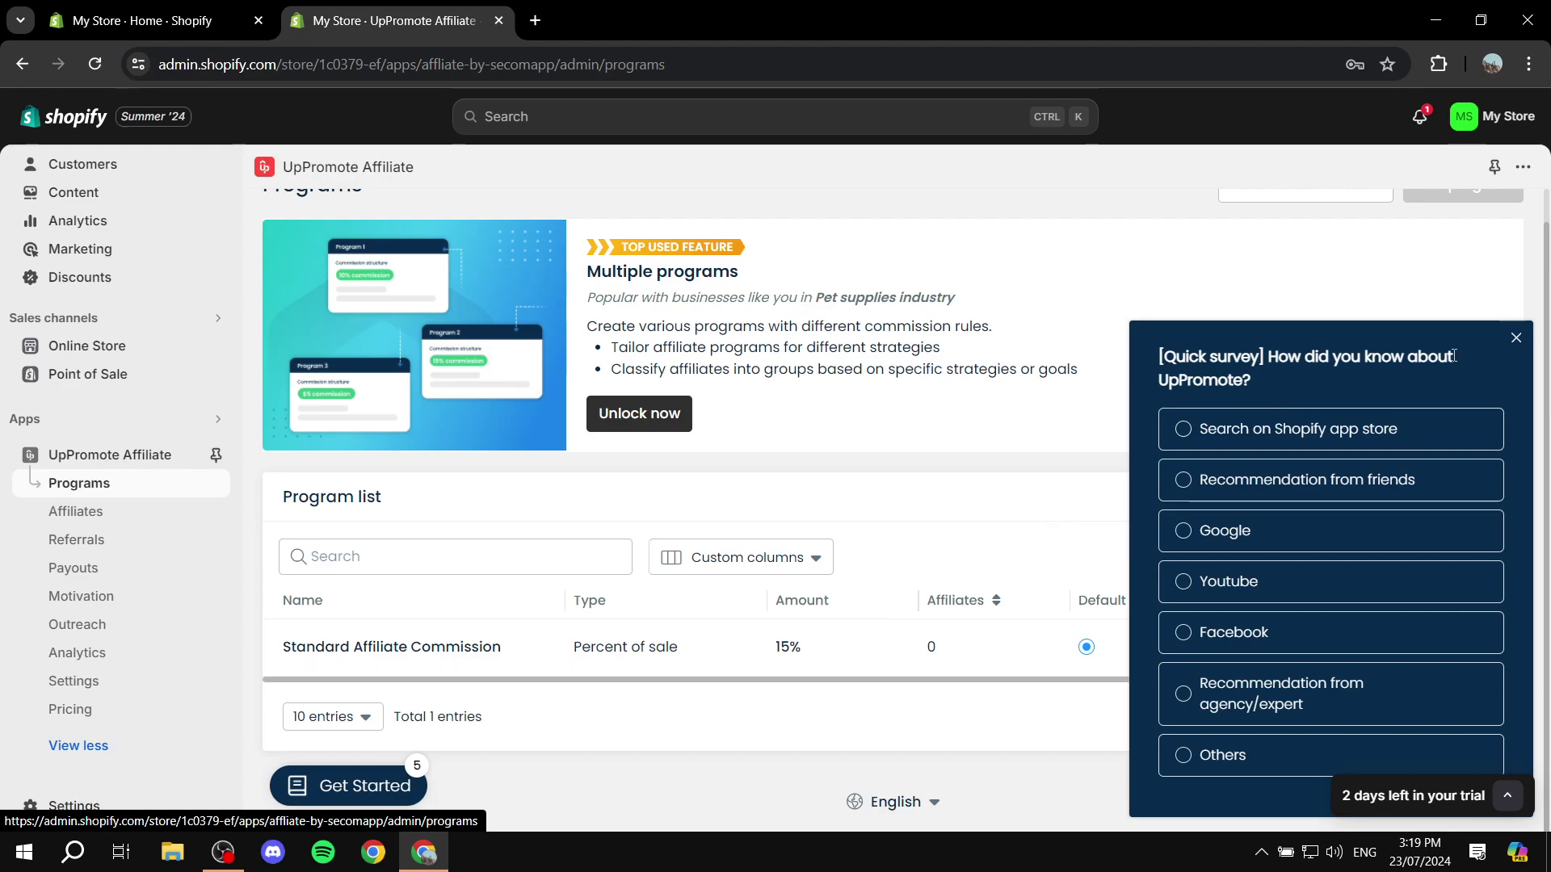
left_click(1517, 340)
left_click(86, 522)
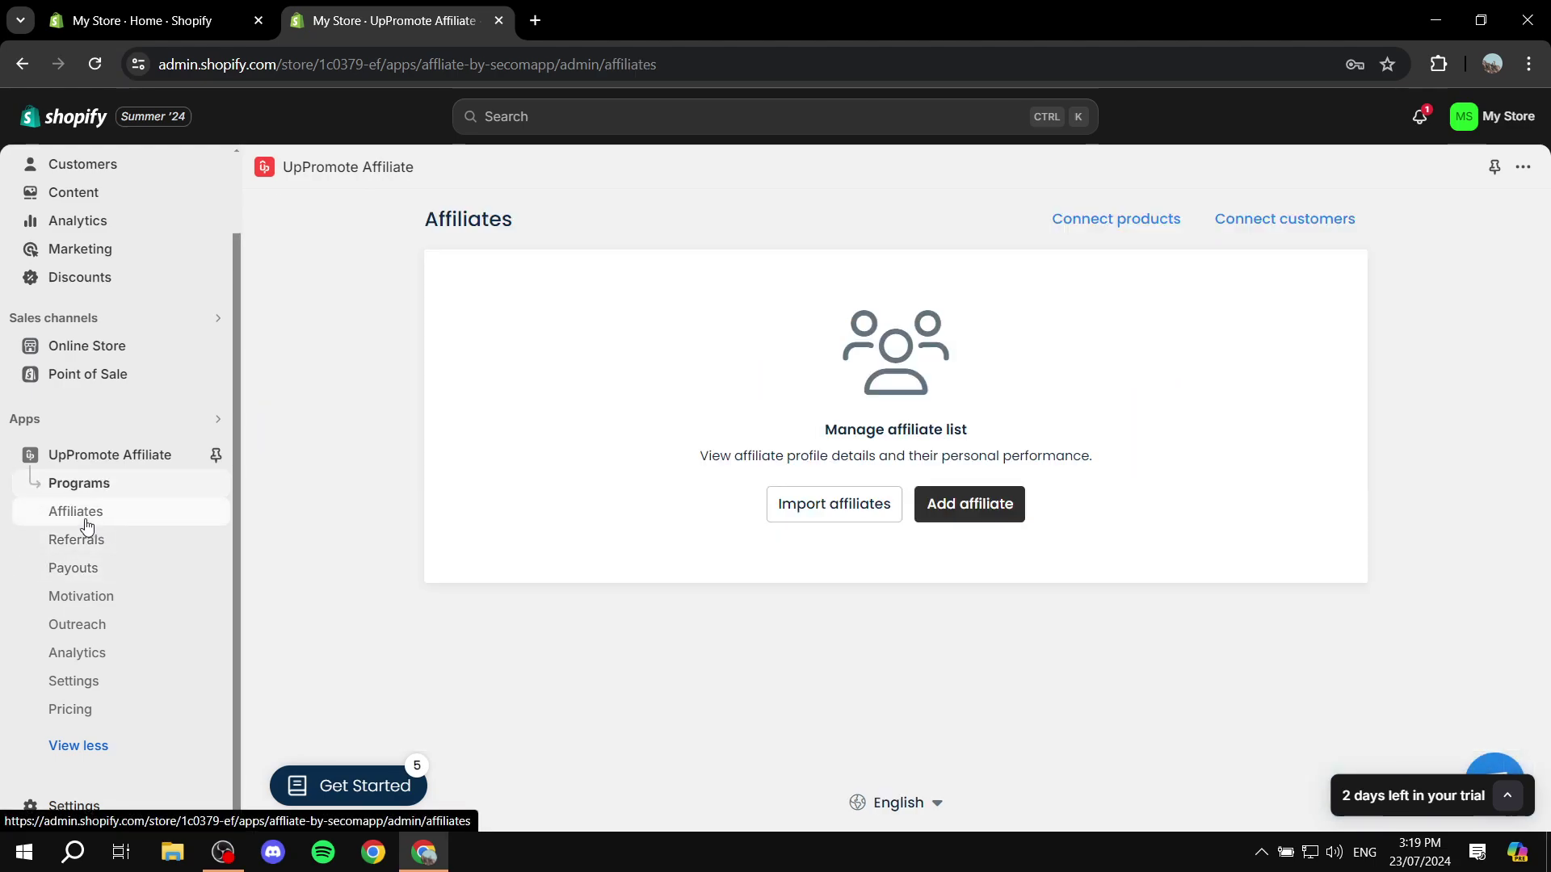